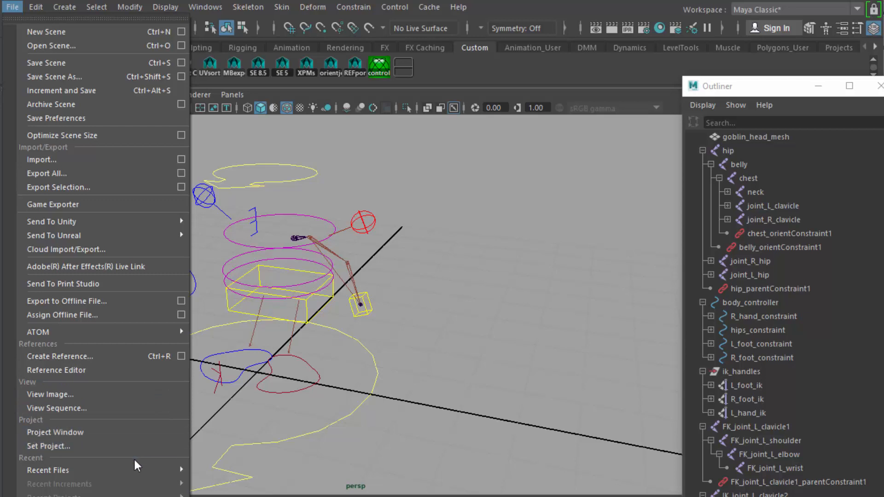
# Open the recent goblin_rig_done.ma scene from the Blendshapes folder, accepting the student version and mental ray notices and dismissing the read errors.
pyautogui.moveTo(139, 470)
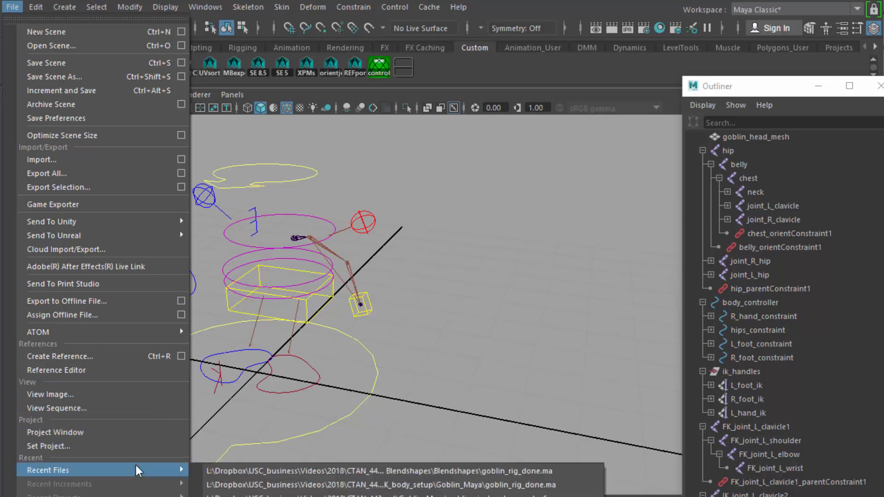
pyautogui.click(230, 472)
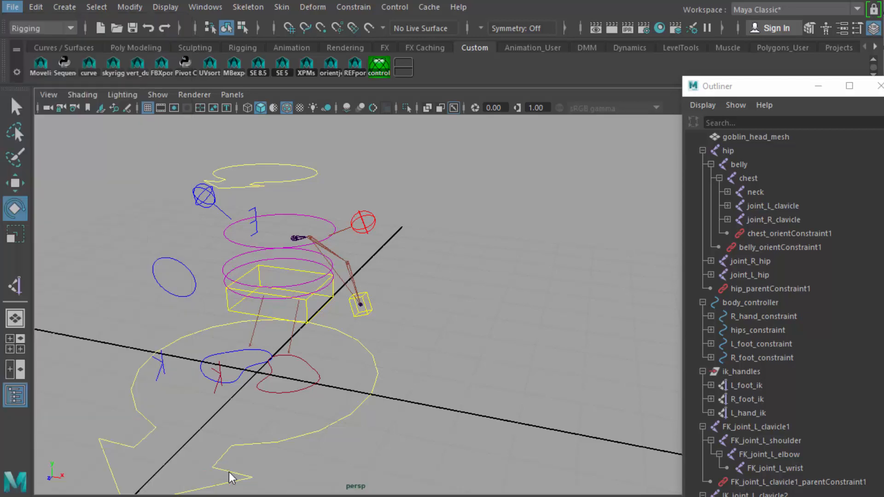
pyautogui.click(416, 279)
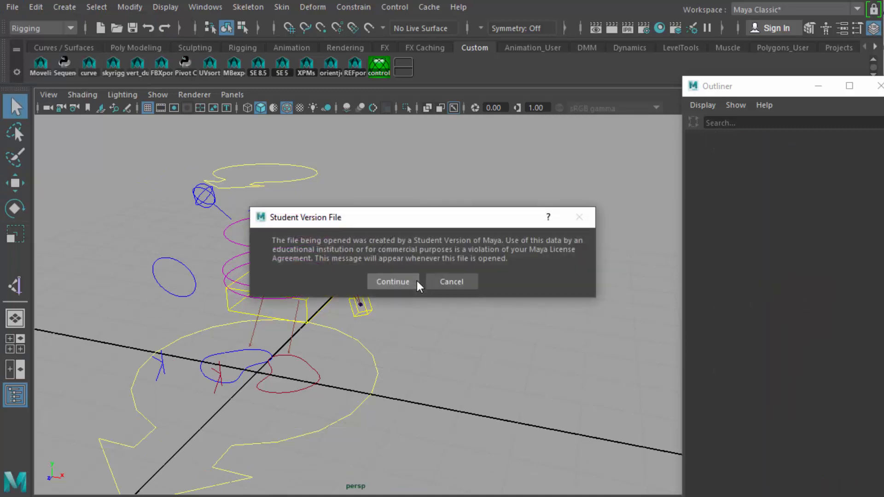
pyautogui.click(416, 280)
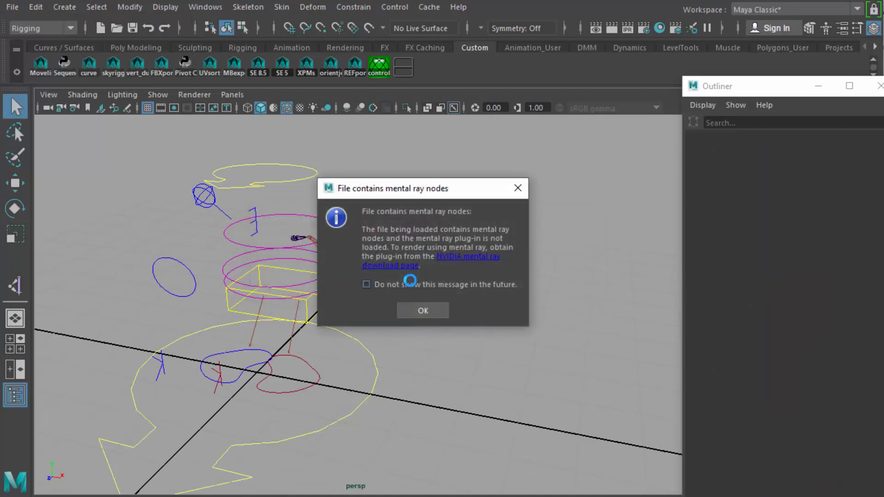
pyautogui.click(424, 312)
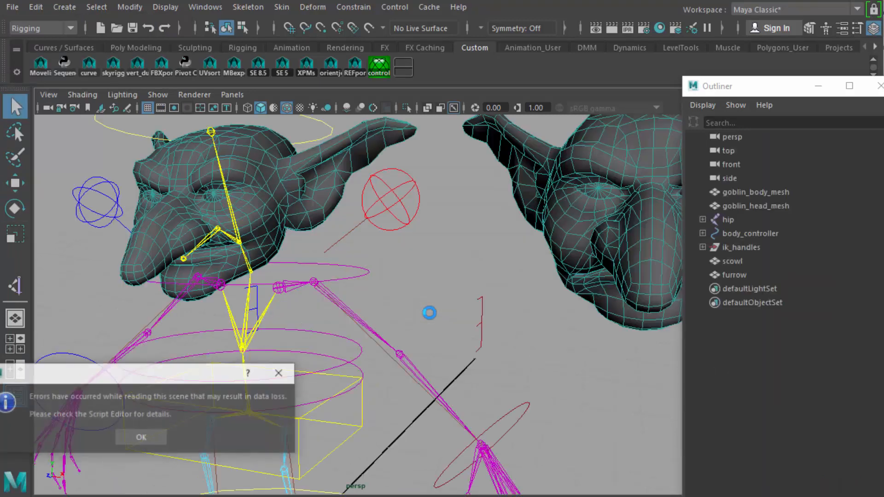
pyautogui.click(281, 371)
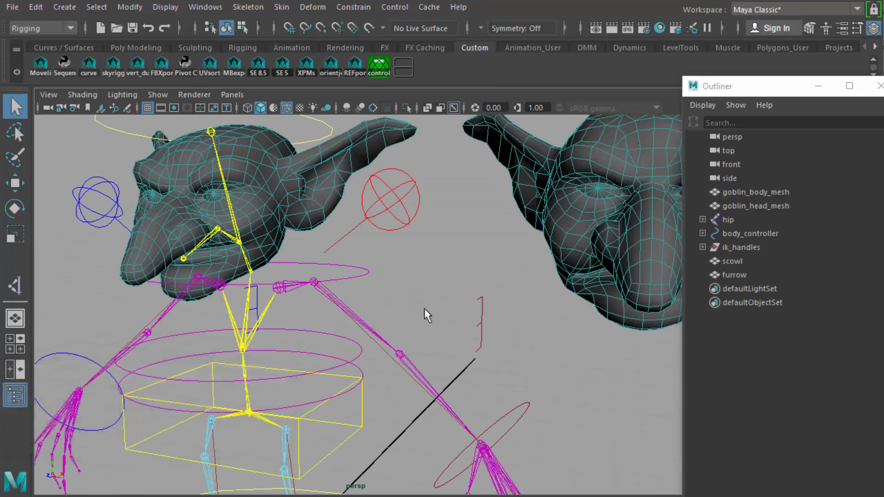
# Delete the scowl and furrow head meshes beside the goblin rig.
pyautogui.press('a')
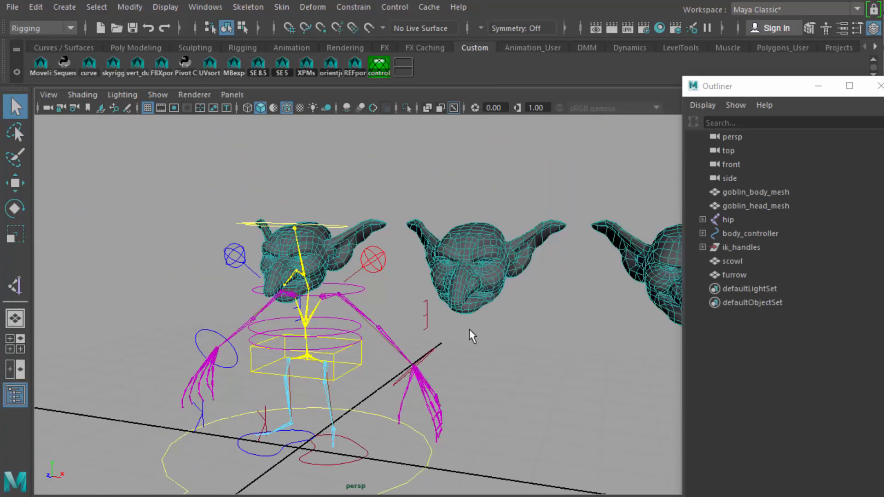
pyautogui.keyDown('alt'); pyautogui.moveTo(474, 339); pyautogui.dragTo(372, 314, button='middle'); pyautogui.keyUp('alt')
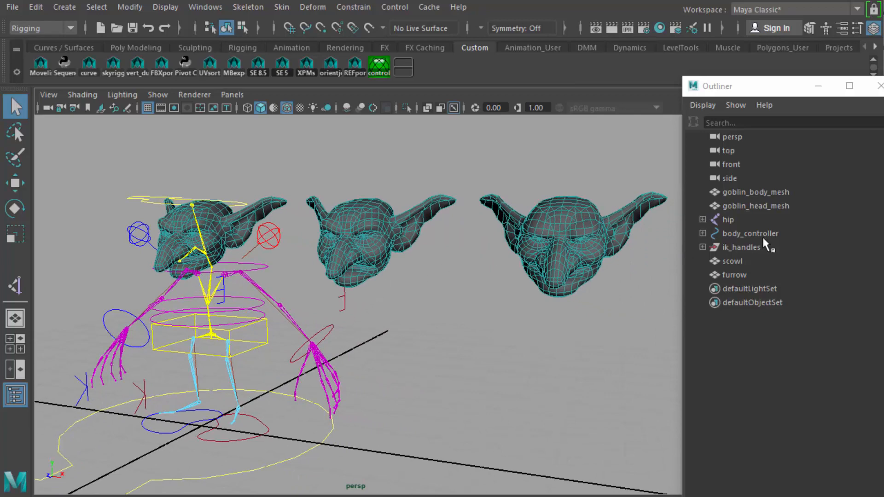
pyautogui.moveTo(750, 261); pyautogui.dragTo(749, 275)
pyautogui.press('Delete')
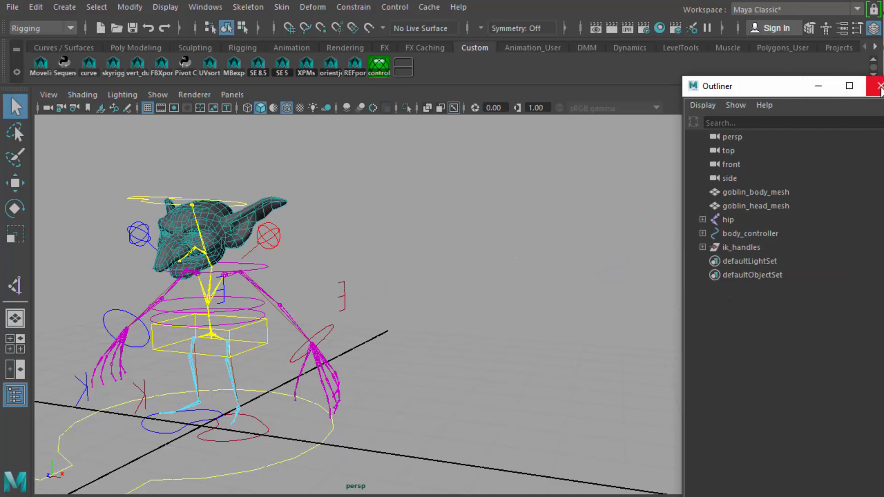
# Put the Outliner away and make body_mesh_layer visible to show the goblin's body.
pyautogui.click(819, 87)
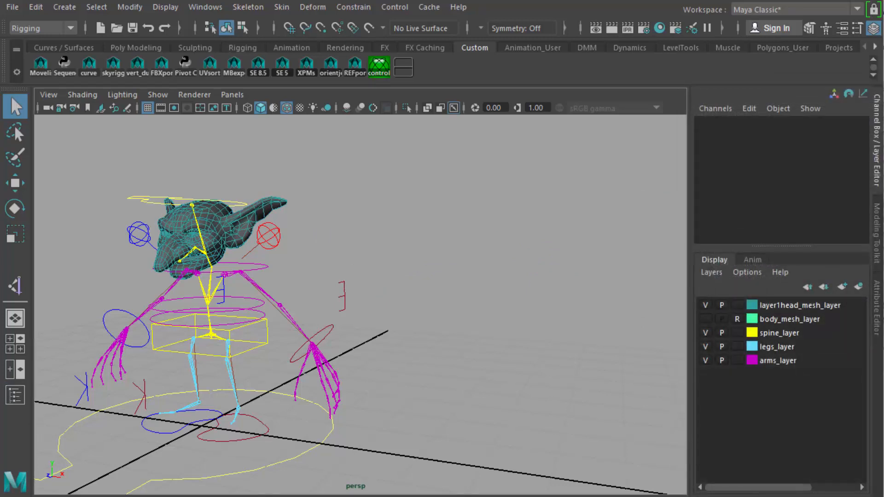
pyautogui.click(705, 319)
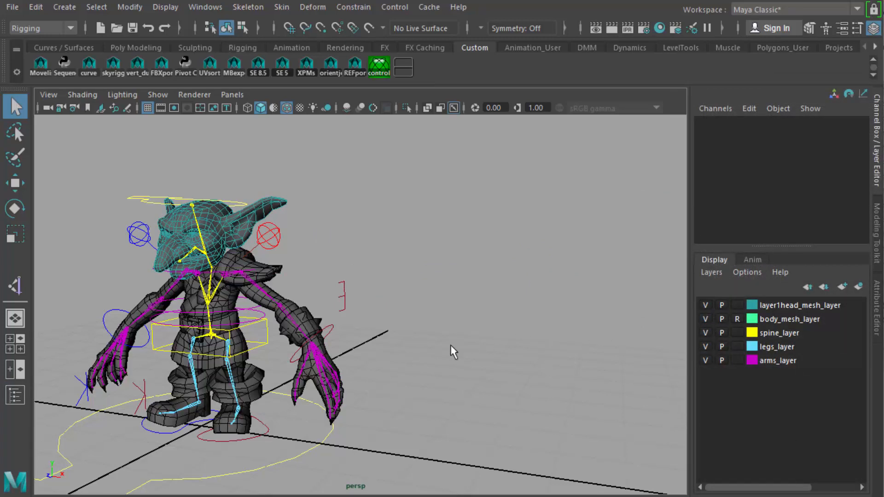
pyautogui.press('f')
pyautogui.scroll(5, 402, 357)
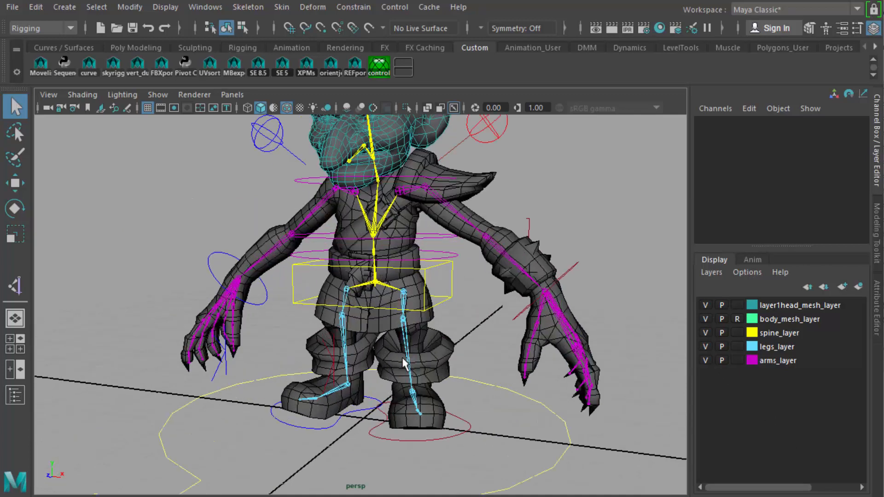
# Move the L_hand_constraint controller slightly toward the body, to about -0.245, 0.061, 0.089, and deselect it.
pyautogui.click(576, 265)
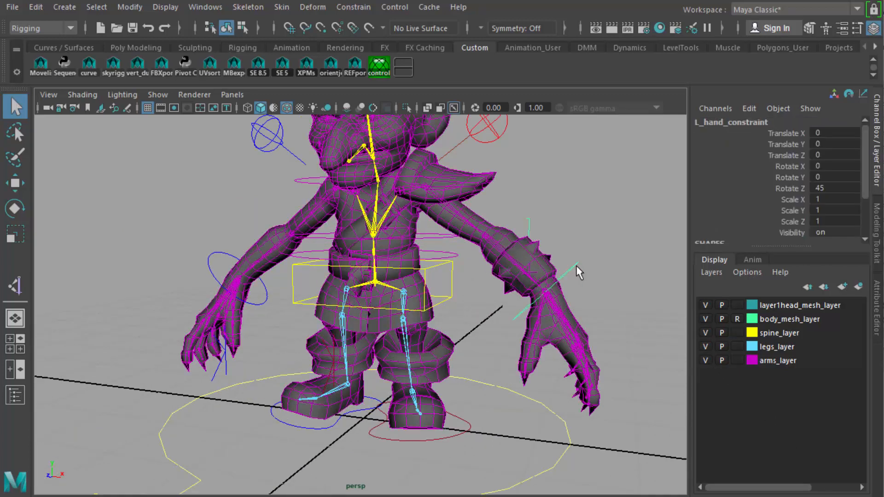
pyautogui.press('w')
pyautogui.moveTo(543, 283); pyautogui.dragTo(523, 284)
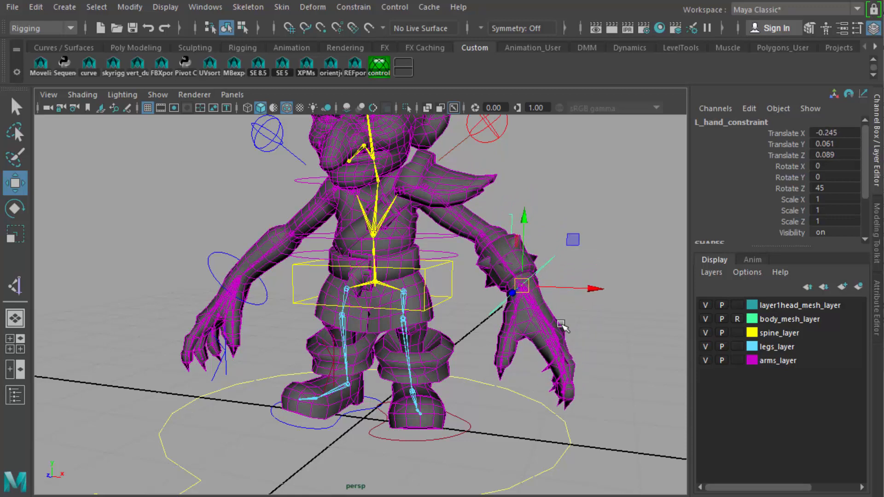
pyautogui.click(628, 361)
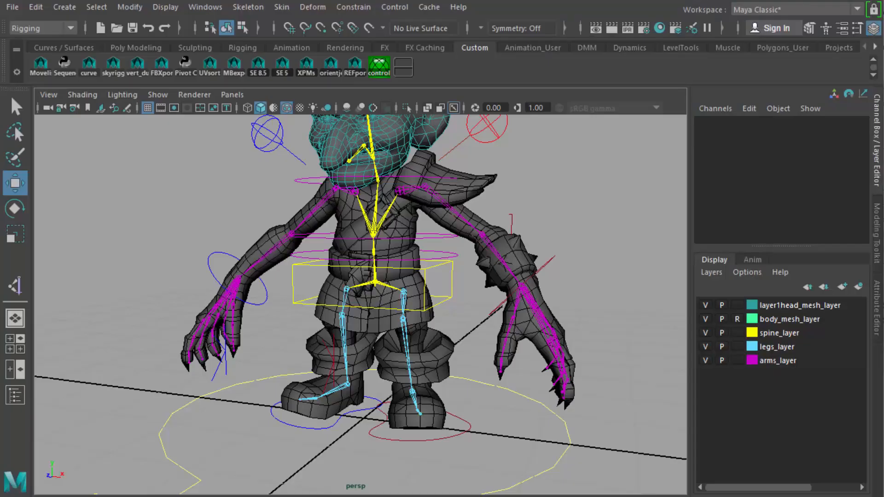
# Switch to the browser, view the Set Key and Expressions page among the CTAN 443 tutorials, and return to Maya.
pyautogui.hotkey('alt', 'Tab')
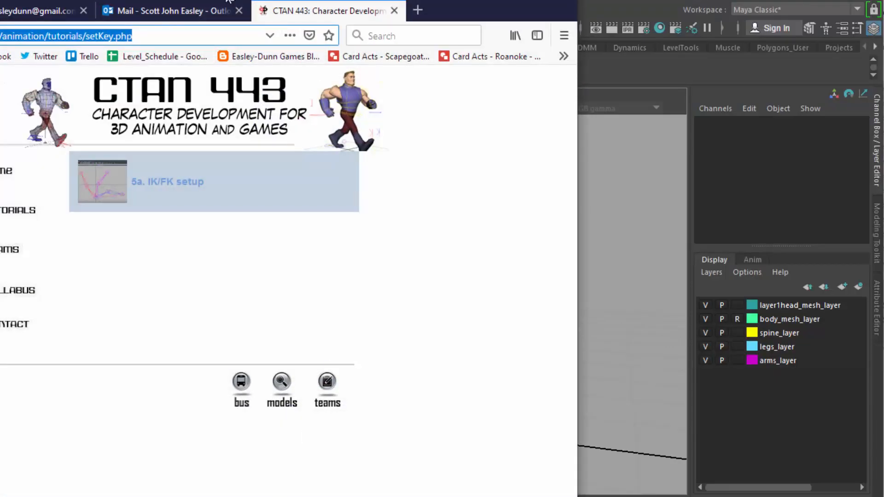
pyautogui.moveTo(229, 1); pyautogui.dragTo(451, 10)
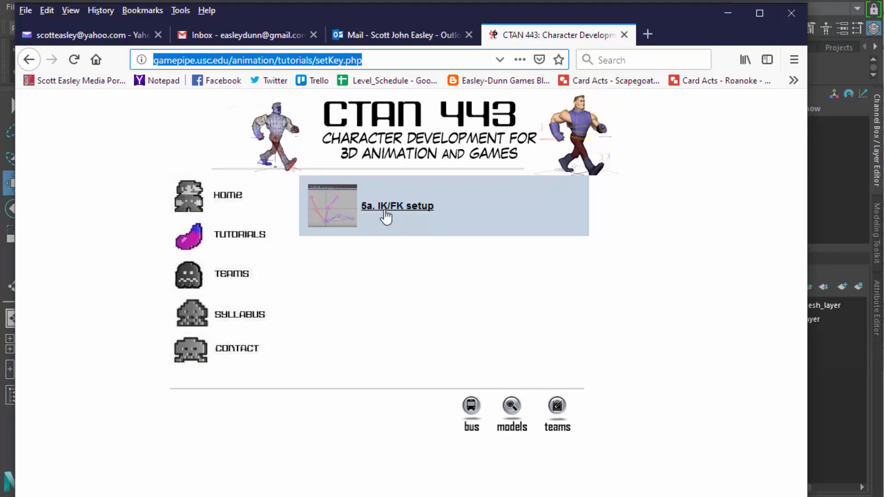
pyautogui.click(251, 237)
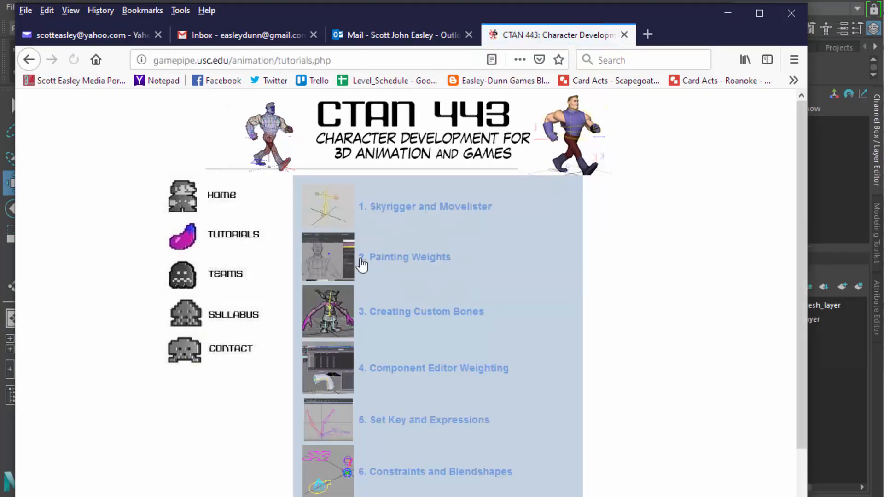
pyautogui.click(398, 422)
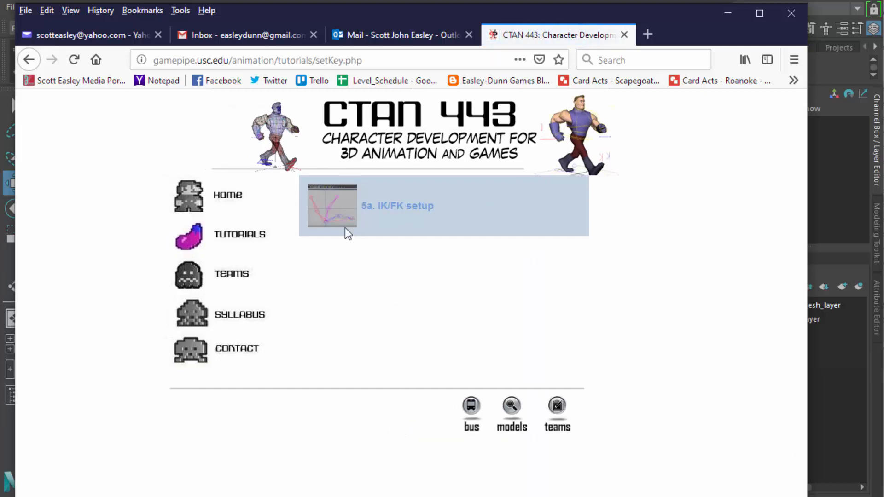
pyautogui.click(737, 14)
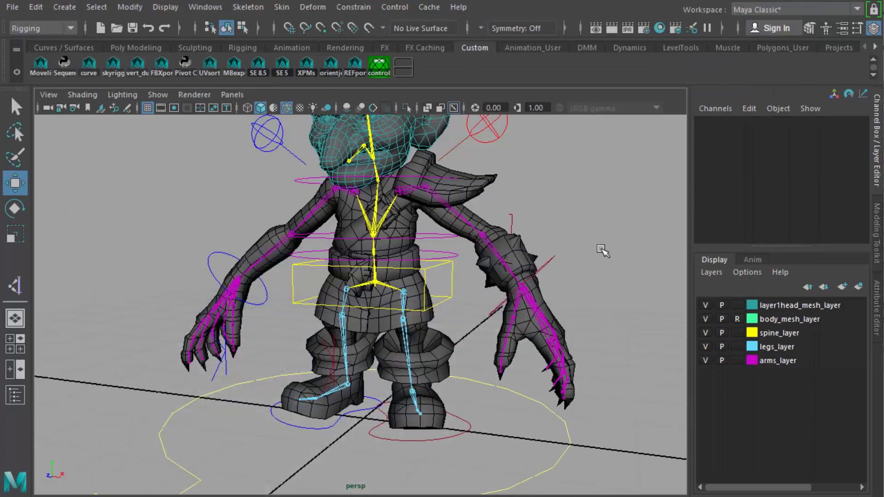
# Open the Outliner as a floating window beside the goblin rig.
pyautogui.keyDown('alt'); pyautogui.moveTo(605, 241); pyautogui.dragTo(583, 264, button='middle'); pyautogui.keyUp('alt')
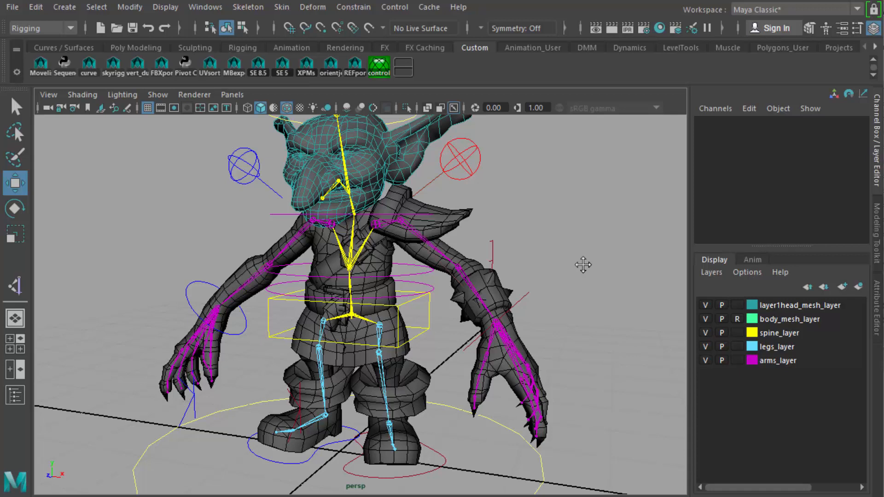
pyautogui.hotkey('shift', 'o')
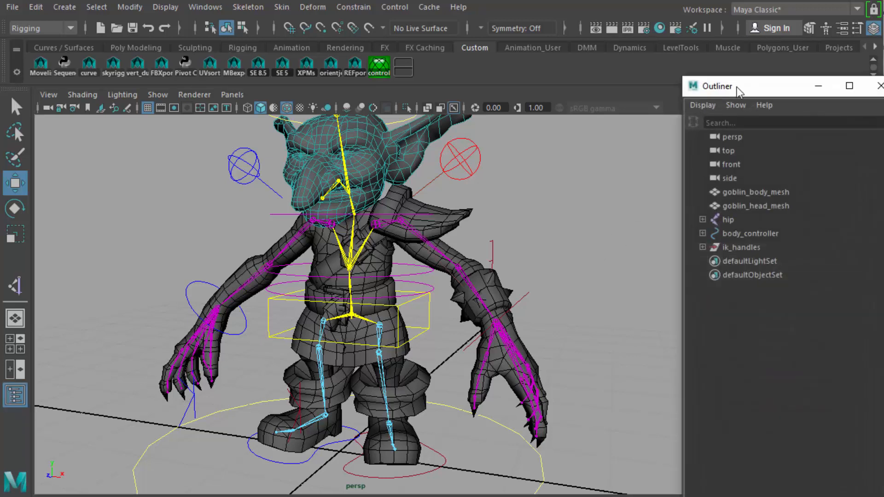
pyautogui.moveTo(739, 87); pyautogui.dragTo(661, 95)
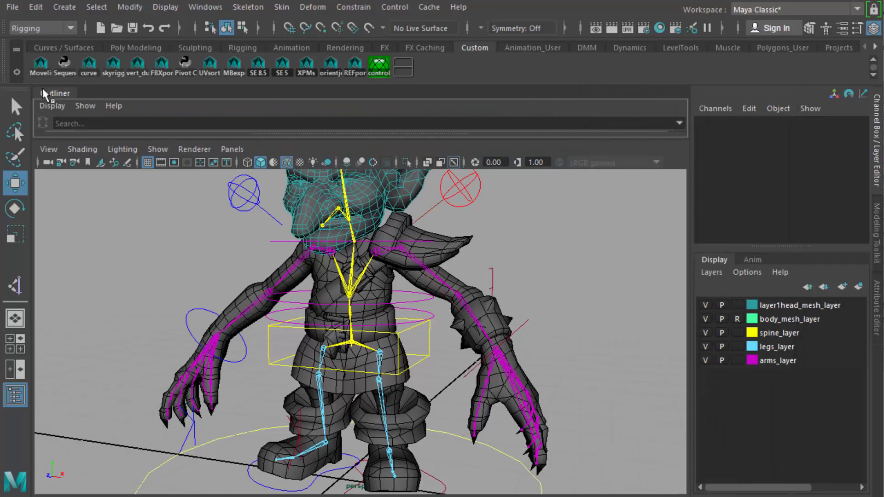
pyautogui.moveTo(43, 90); pyautogui.dragTo(630, 69)
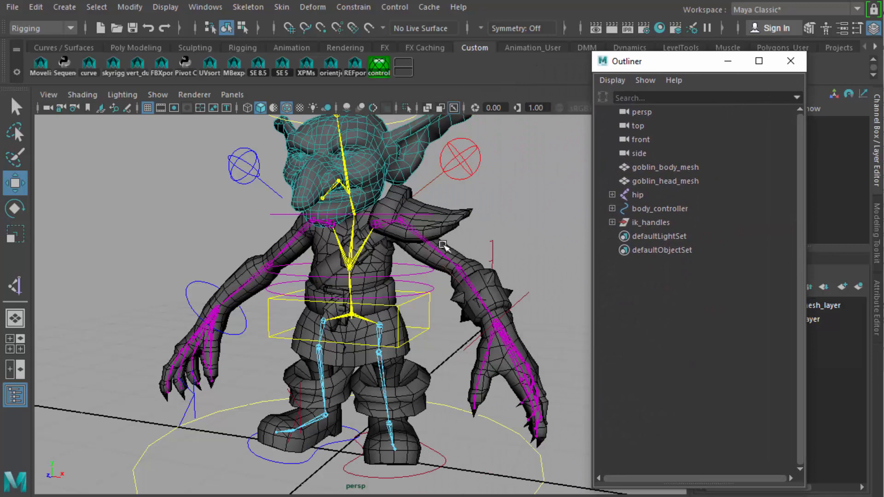
# Select joint_L_clavicle and reveal it in the Outliner hierarchy, keeping the display layers uncovered.
pyautogui.click(428, 244)
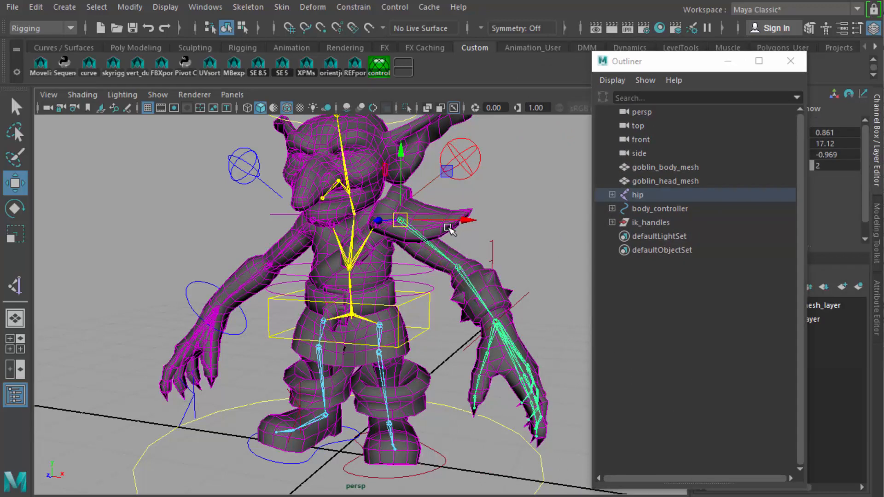
pyautogui.press('Up')
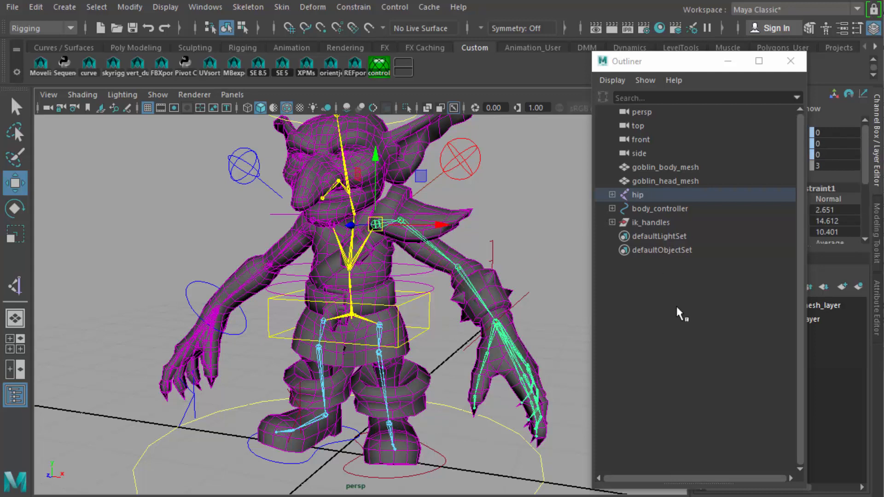
pyautogui.press('f')
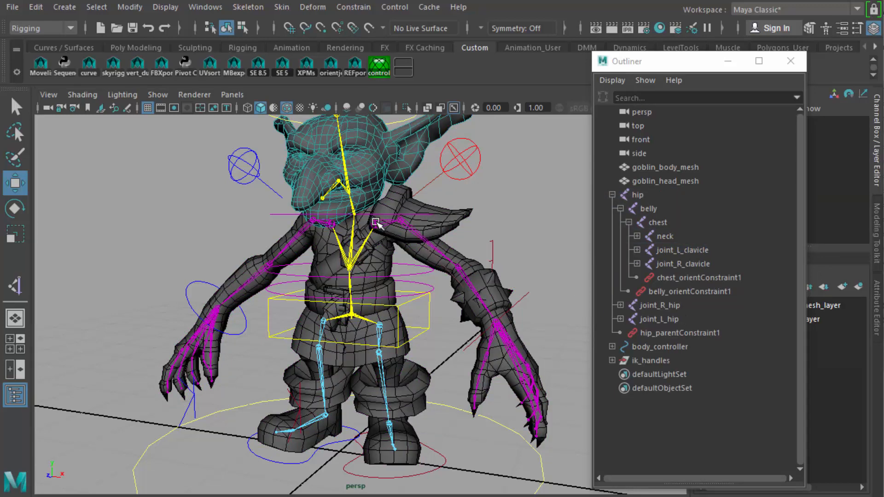
pyautogui.moveTo(673, 65); pyautogui.dragTo(554, 68)
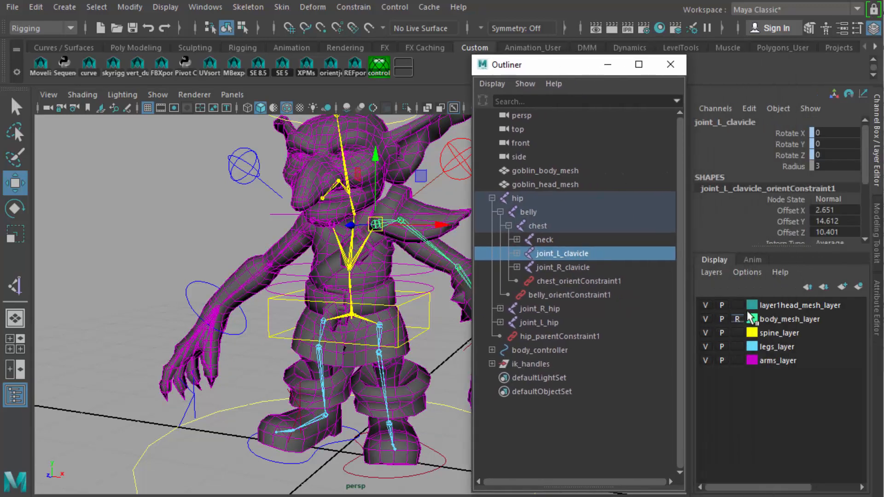
# Hide legs_layer, body_mesh_layer and layer1head_mesh_layer.
pyautogui.click(704, 346)
pyautogui.click(702, 309)
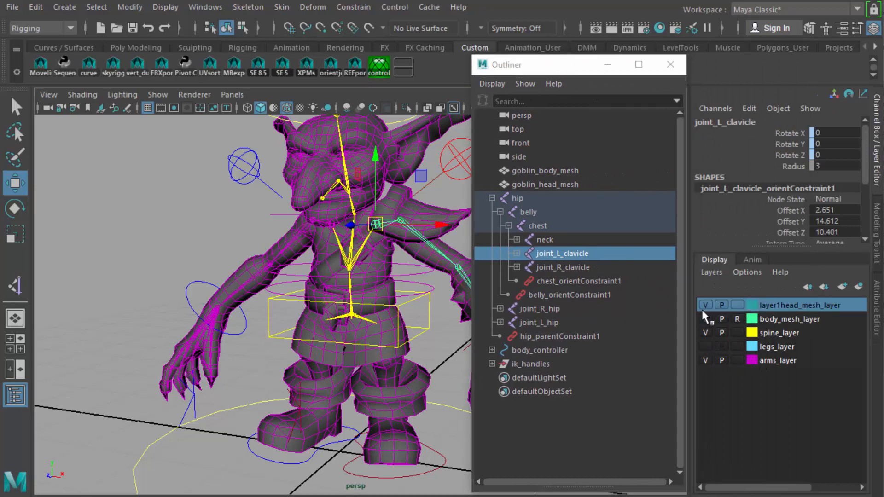
pyautogui.click(705, 318)
pyautogui.click(705, 305)
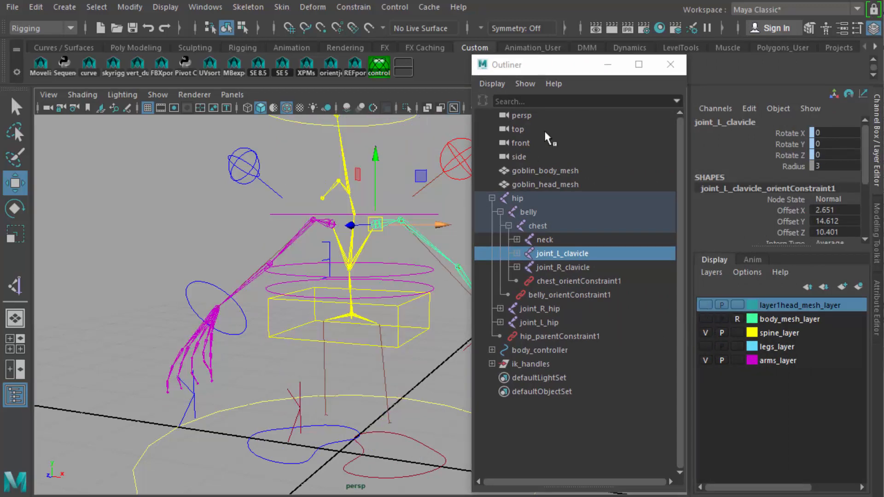
# Create a display layer from the selected body_controller hierarchy.
pyautogui.click(277, 298)
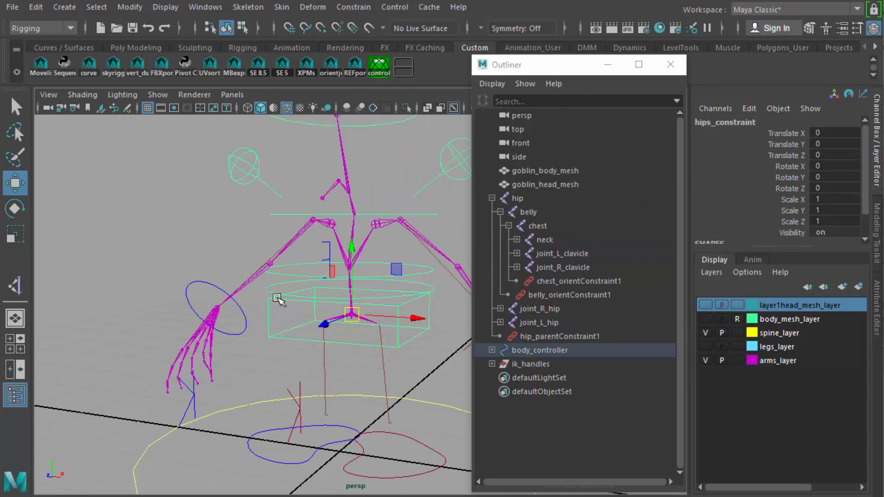
pyautogui.click(521, 348)
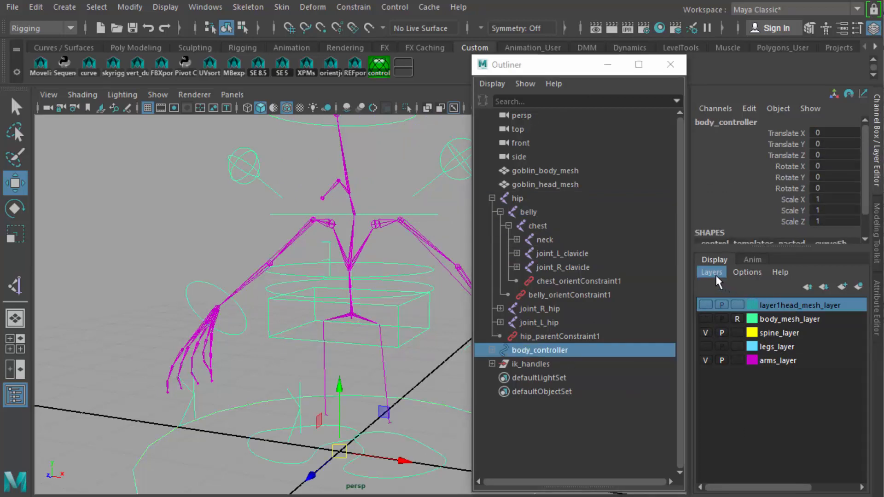
pyautogui.click(716, 274)
pyautogui.click(742, 293)
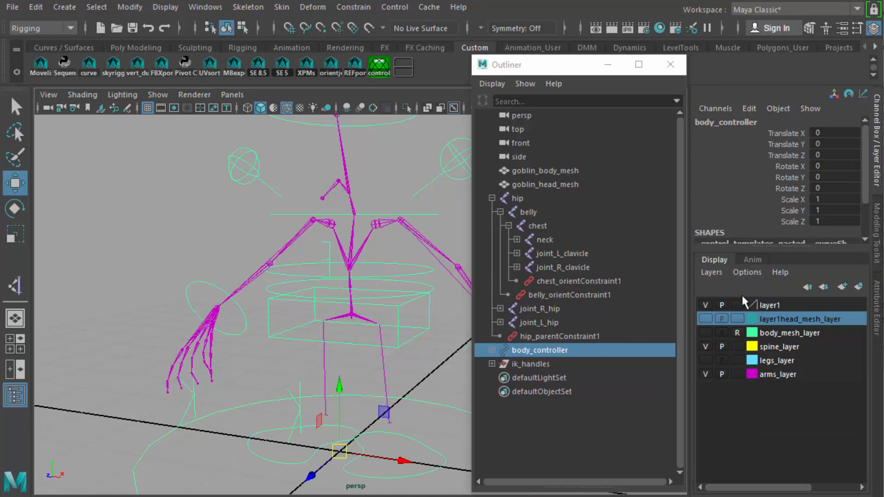
# Rename the new layer1 to controller_layer and hide it.
pyautogui.doubleClick(772, 305)
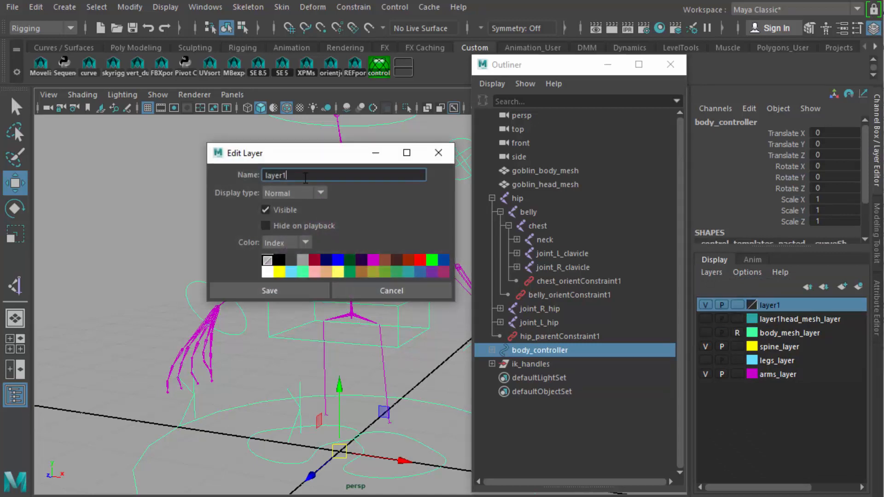
pyautogui.doubleClick(305, 175)
pyautogui.write('control_layerler')
pyautogui.click(299, 291)
pyautogui.click(705, 305)
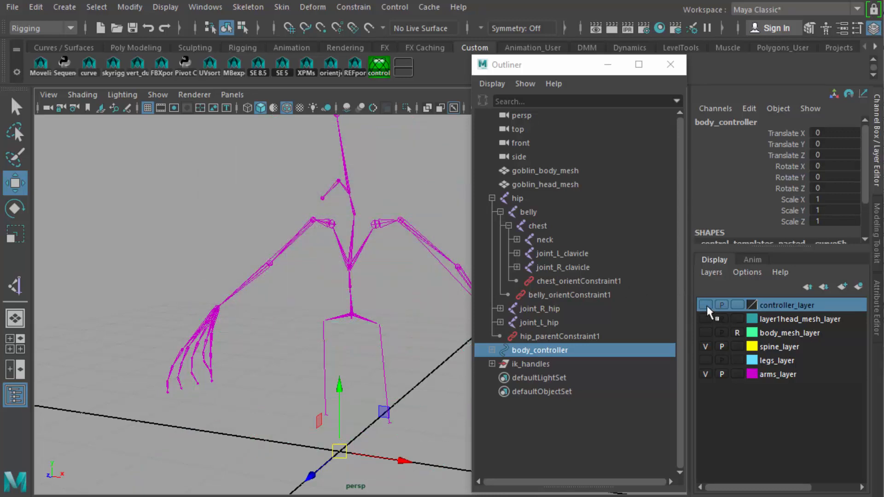
# Clear the selection and limit the viewport display to joints, polygons and IK handles only.
pyautogui.click(401, 180)
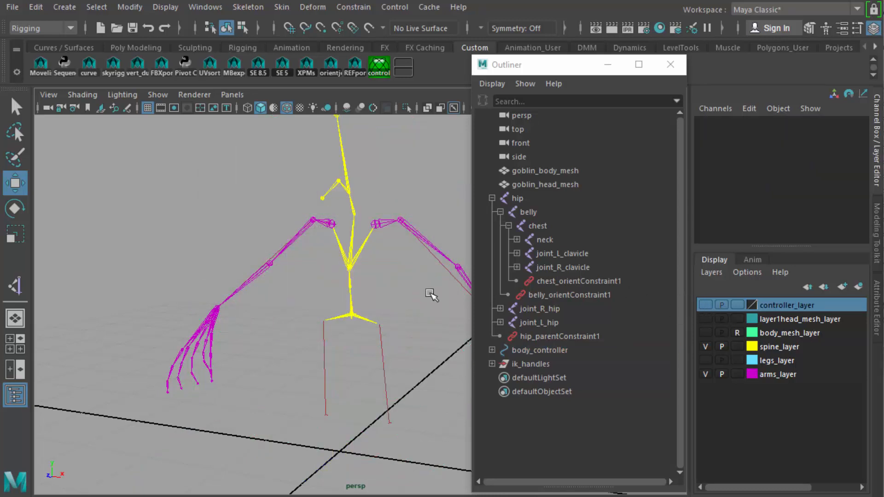
pyautogui.click(157, 94)
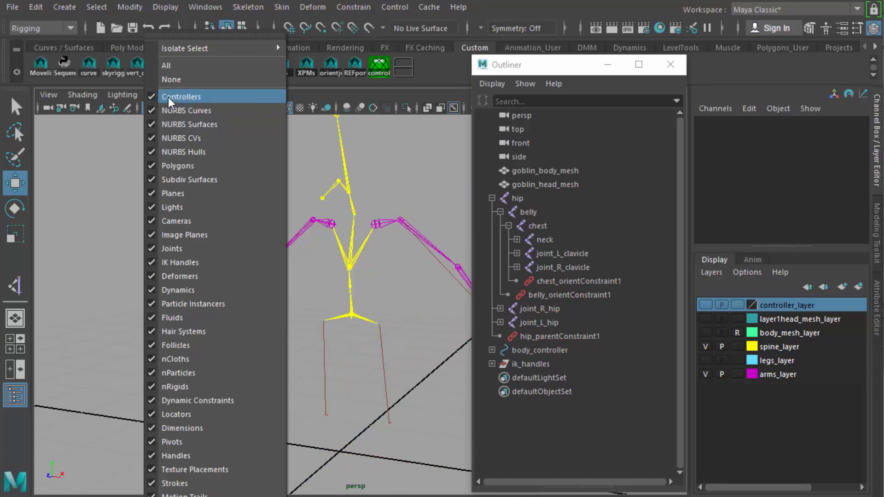
pyautogui.click(165, 78)
pyautogui.click(158, 94)
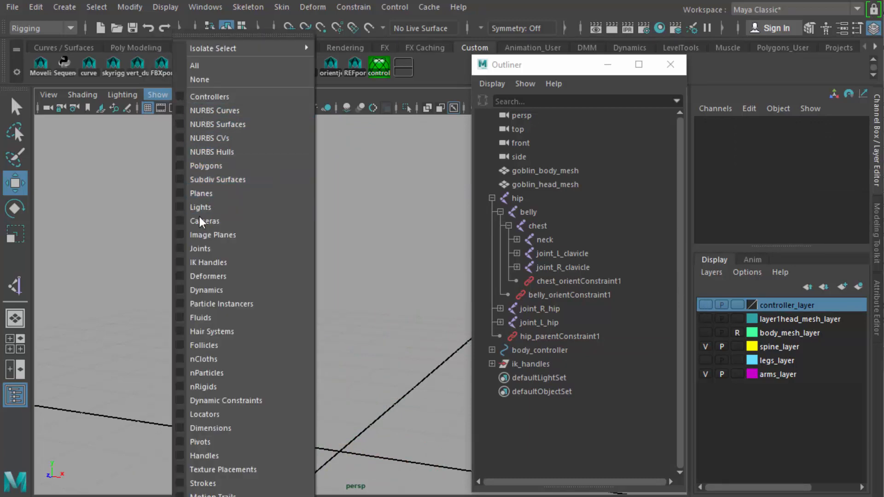
pyautogui.click(201, 248)
pyautogui.click(156, 94)
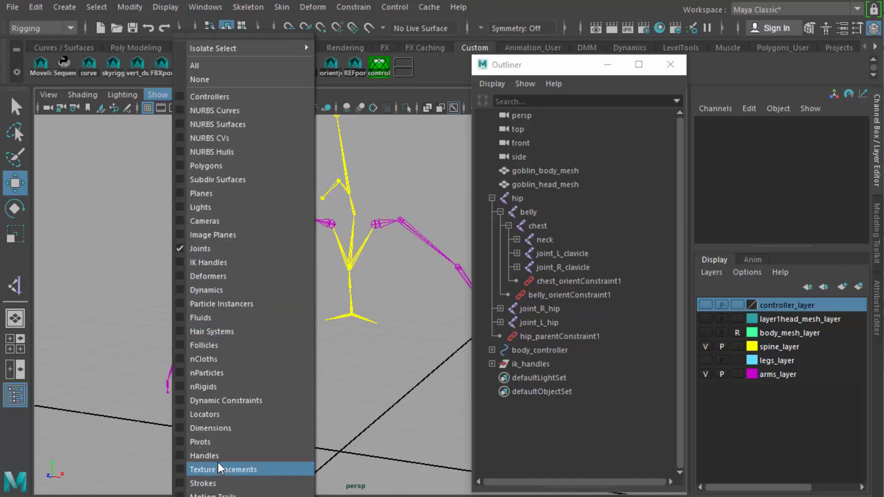
pyautogui.click(211, 166)
pyautogui.click(160, 95)
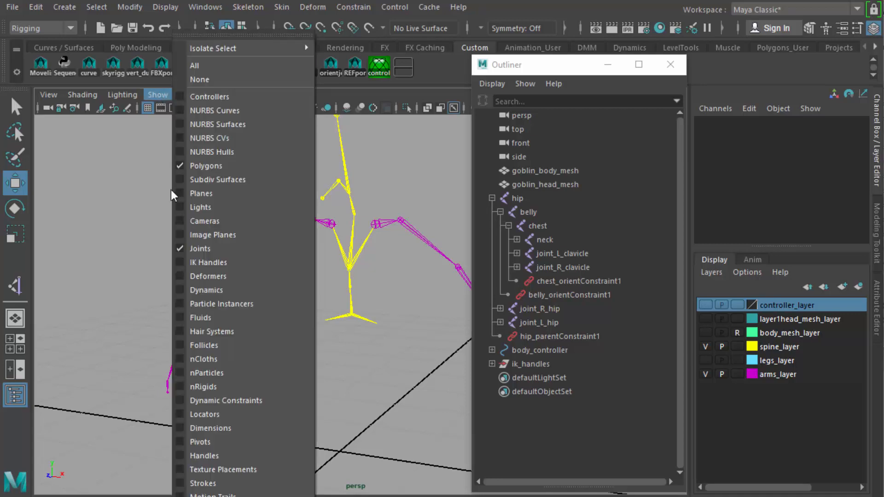
pyautogui.click(198, 260)
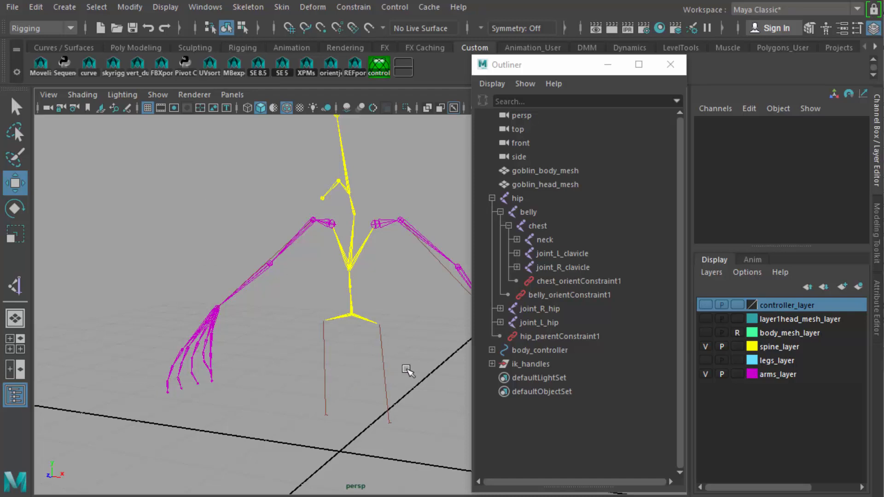
# Select joint_L_clavicle and examine the left arm's joint chain from several angles, ending with nothing selected.
pyautogui.click(392, 225)
pyautogui.keyDown('alt'); pyautogui.moveTo(395, 288); pyautogui.dragTo(233, 276); pyautogui.keyUp('alt')
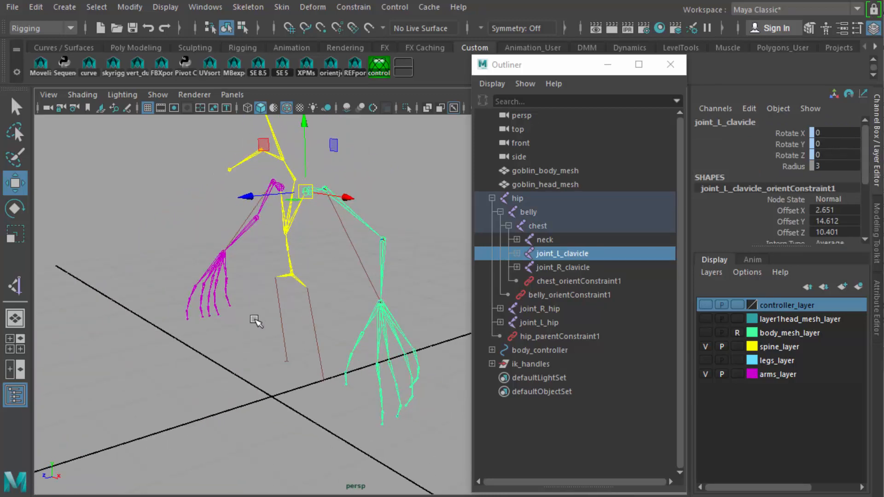
pyautogui.keyDown('alt'); pyautogui.moveTo(254, 319); pyautogui.dragTo(338, 311); pyautogui.keyUp('alt')
pyautogui.click(338, 311)
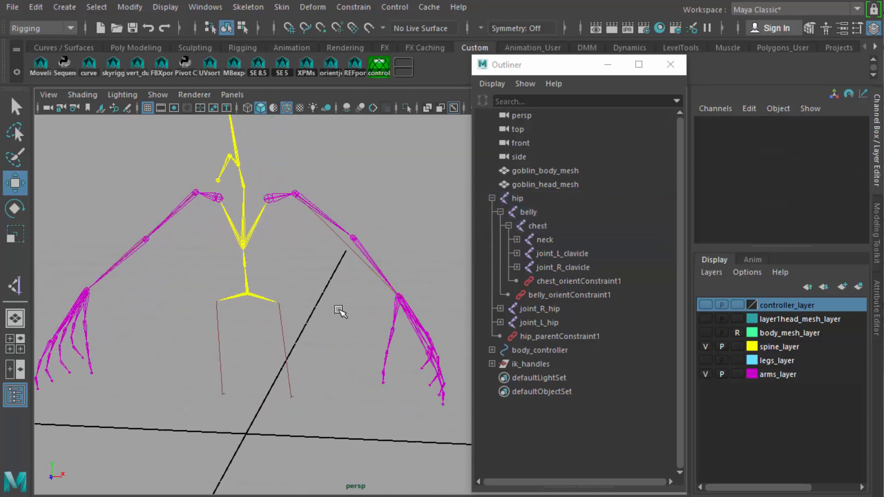
# Make controller_layer visible and add NURBS curves to the object types shown in the viewport.
pyautogui.click(381, 273)
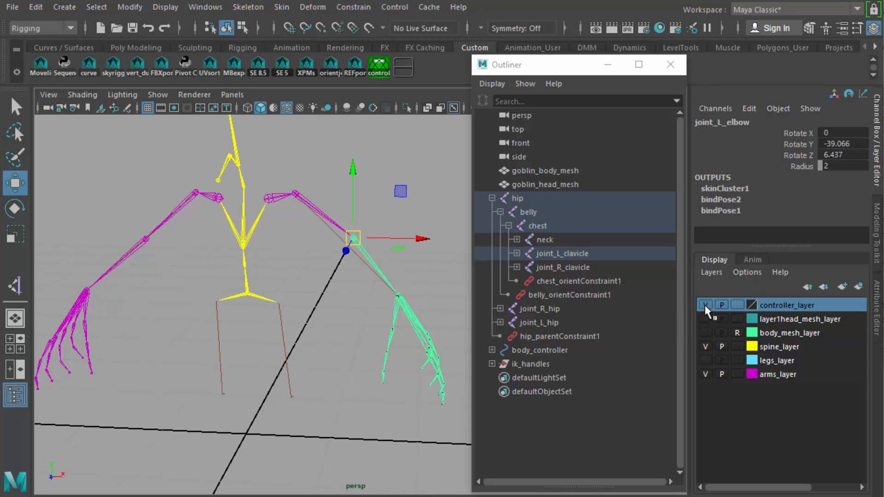
pyautogui.click(158, 95)
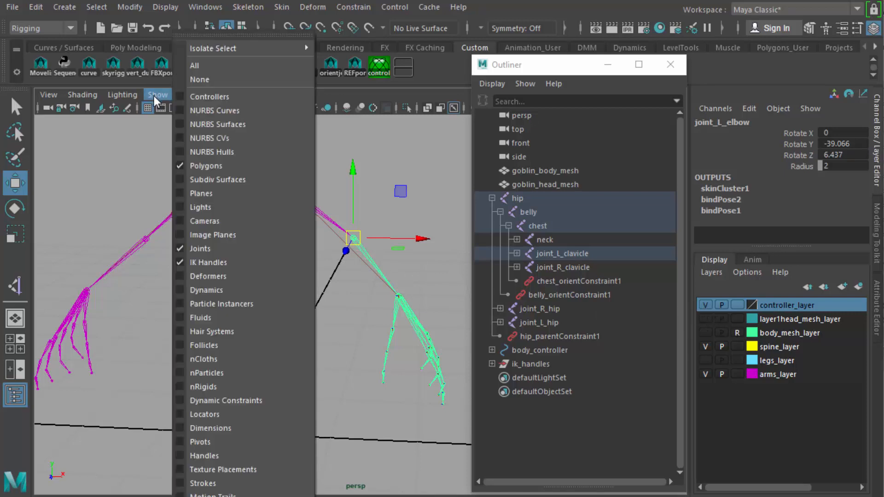
pyautogui.click(209, 110)
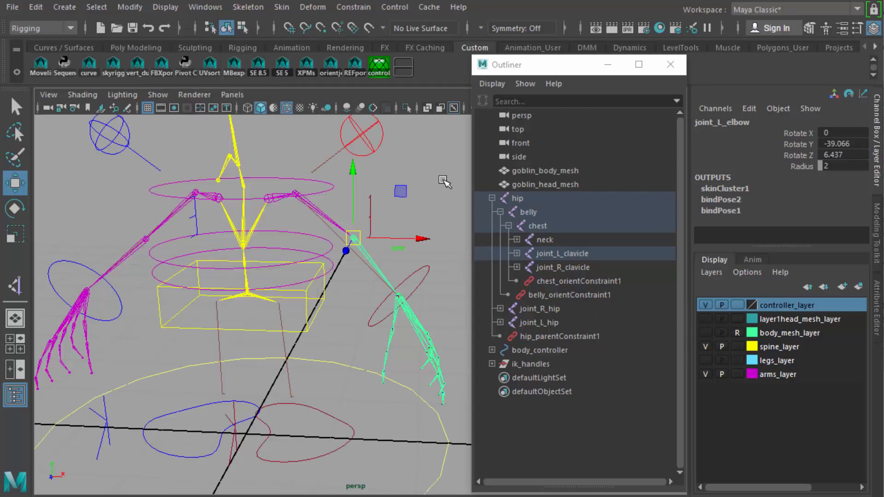
pyautogui.click(421, 215)
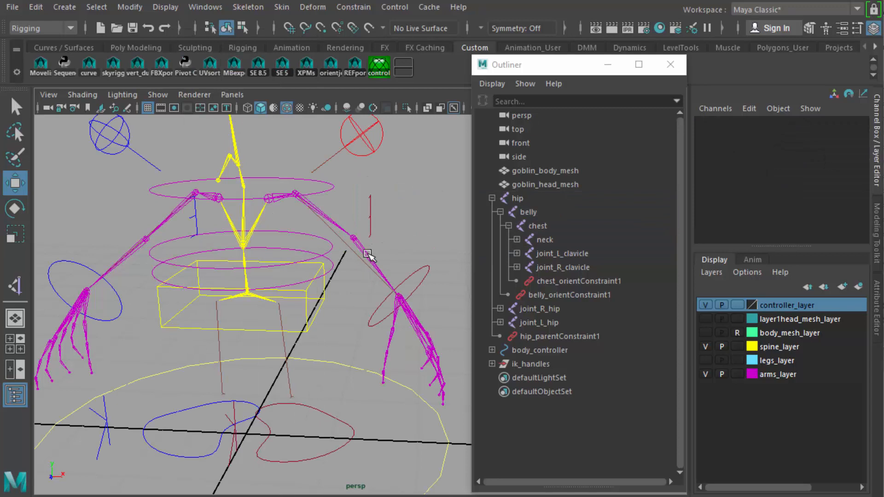
# Duplicate the left arm joint chain from joint_L_clavicle downward.
pyautogui.click(358, 240)
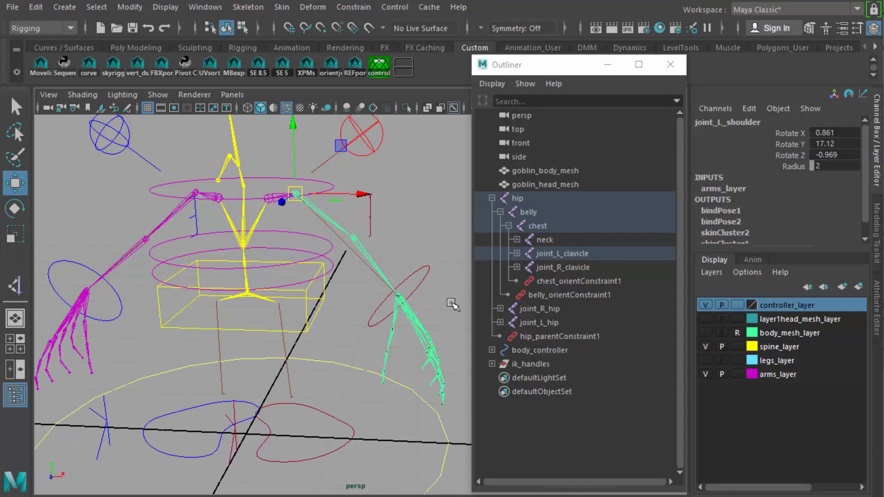
pyautogui.click(553, 250)
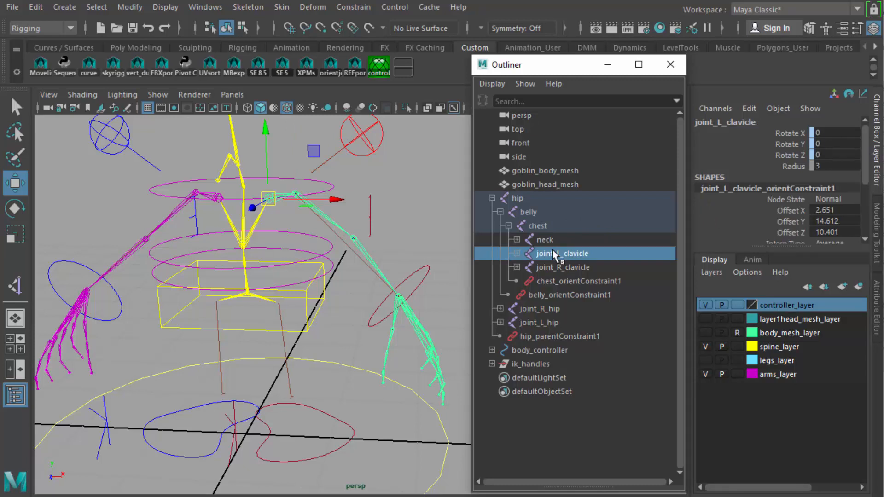
pyautogui.keyDown('alt'); pyautogui.moveTo(428, 277); pyautogui.dragTo(375, 279); pyautogui.keyUp('alt')
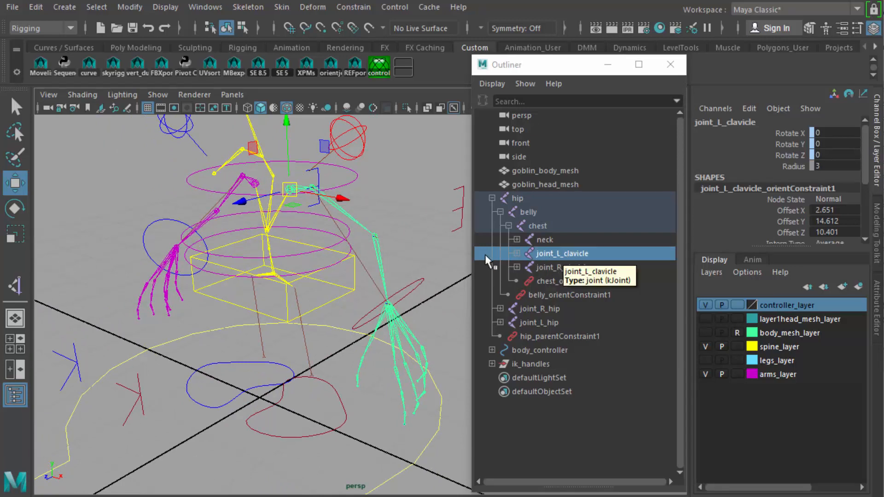
pyautogui.press('Down')
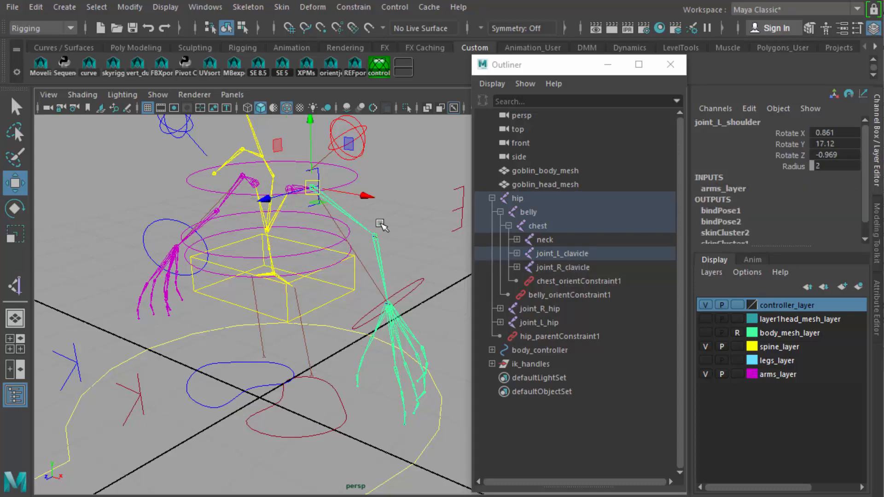
pyautogui.press('Up')
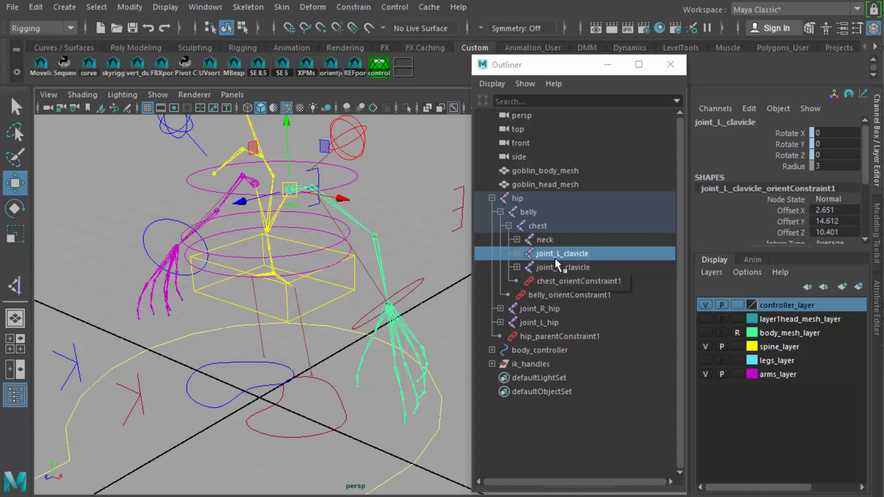
pyautogui.hotkey('ctrl', 'd')
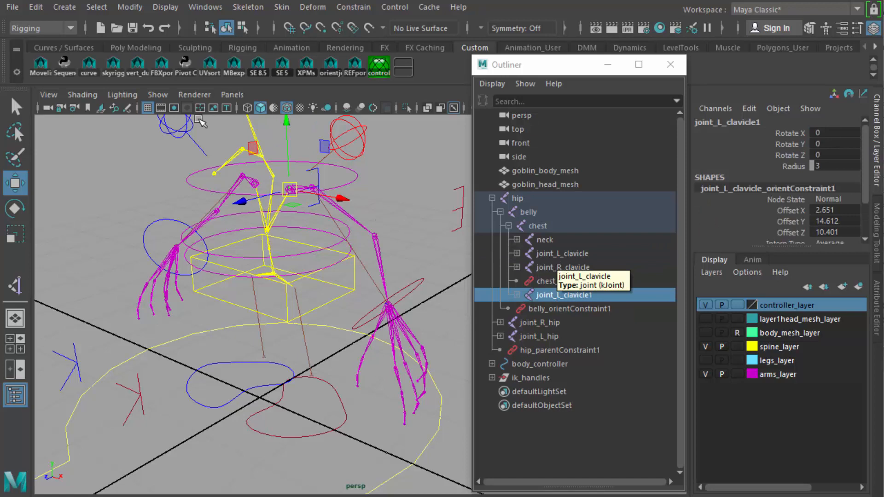
# Unparent the duplicated joint_L_clavicle1 chain from the chest.
pyautogui.click(36, 7)
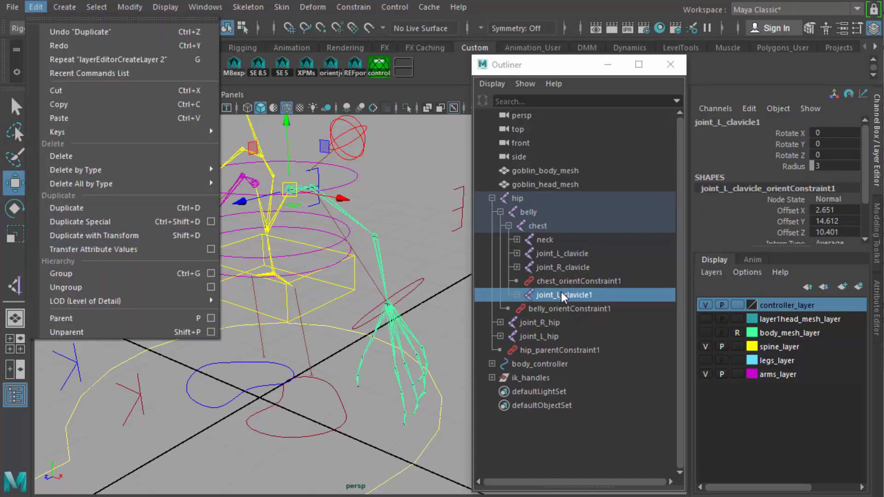
pyautogui.click(546, 71)
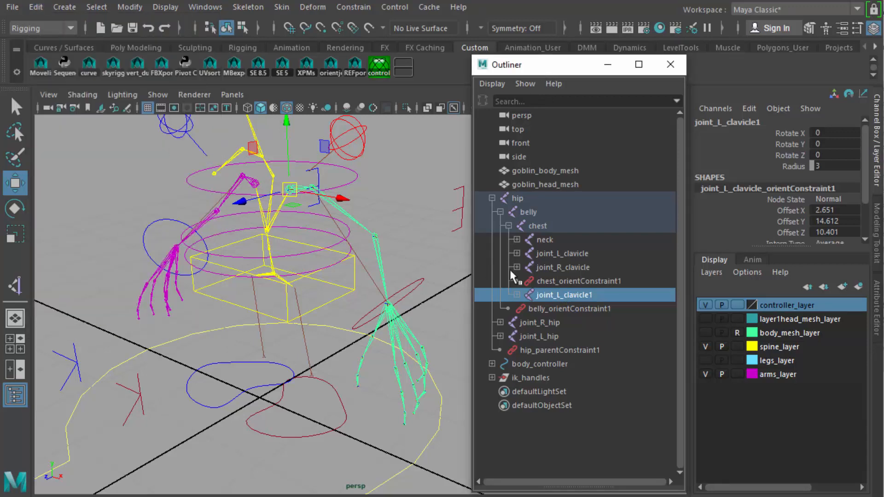
pyautogui.click(36, 8)
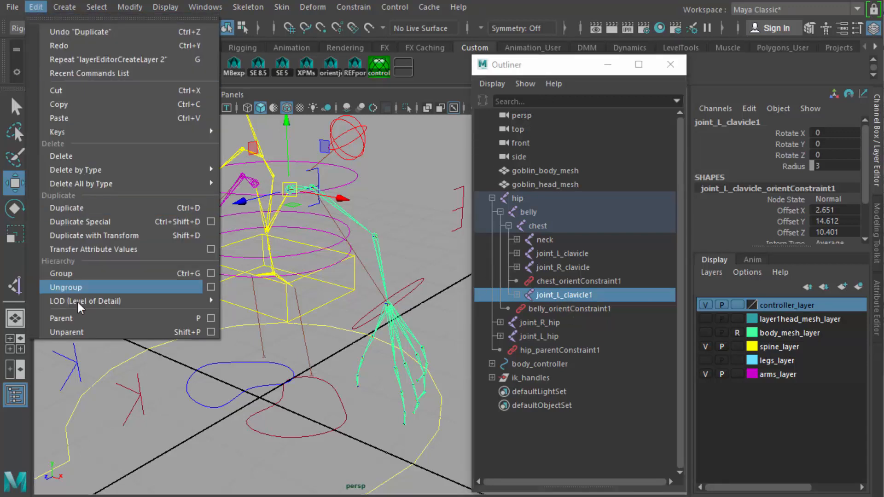
pyautogui.click(83, 332)
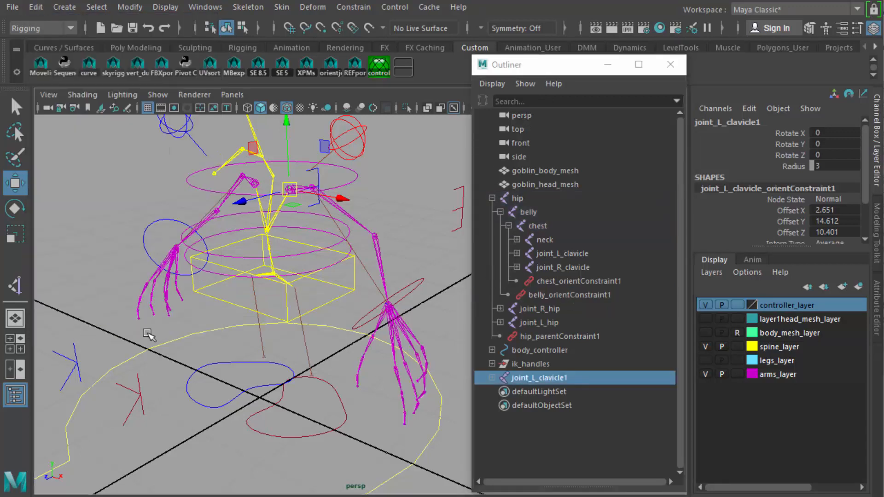
# Delete joint_L_clavicle_orientConstraint1 from inside the duplicated joint_L_clavicle1 hierarchy.
pyautogui.click(491, 378)
pyautogui.click(540, 405)
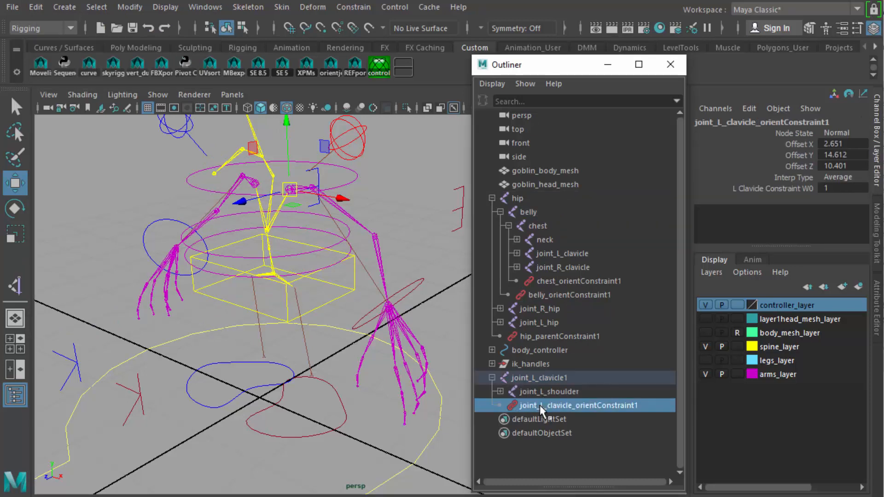
pyautogui.press('Delete')
# Expand the duplicated chain fully from joint_L_shoulder and delete its joint_L_wrist_orientConstraint1 and effector1.
pyautogui.keyDown('shift'); pyautogui.click(500, 391); pyautogui.keyUp('shift')
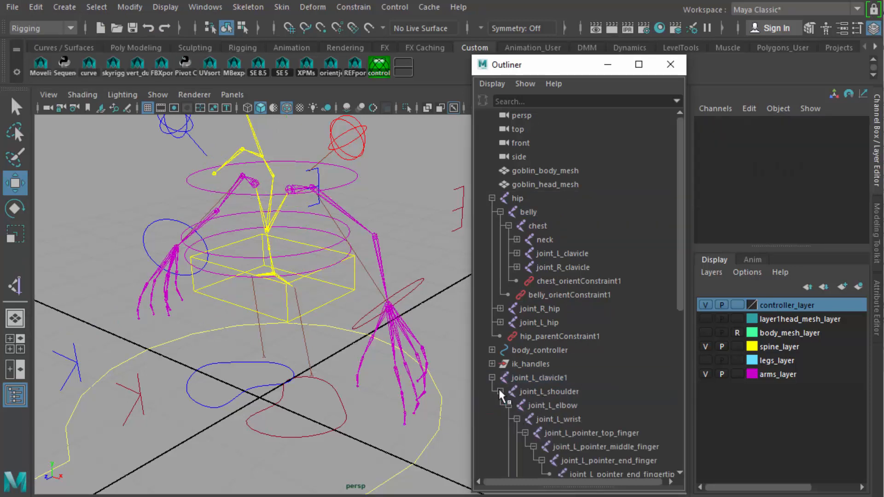
pyautogui.moveTo(678, 297); pyautogui.dragTo(699, 448)
pyautogui.click(645, 418)
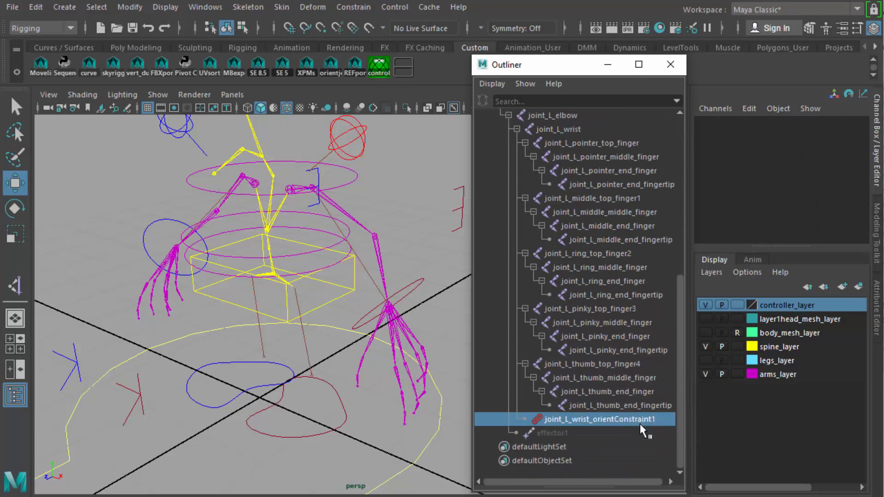
pyautogui.keyDown('shift'); pyautogui.click(639, 432); pyautogui.keyUp('shift')
pyautogui.press('Delete')
# Remove joint_L_clavicle1 from arms_layer and toggle that layer's visibility off and on to check the result.
pyautogui.moveTo(679, 421); pyautogui.dragTo(676, 330)
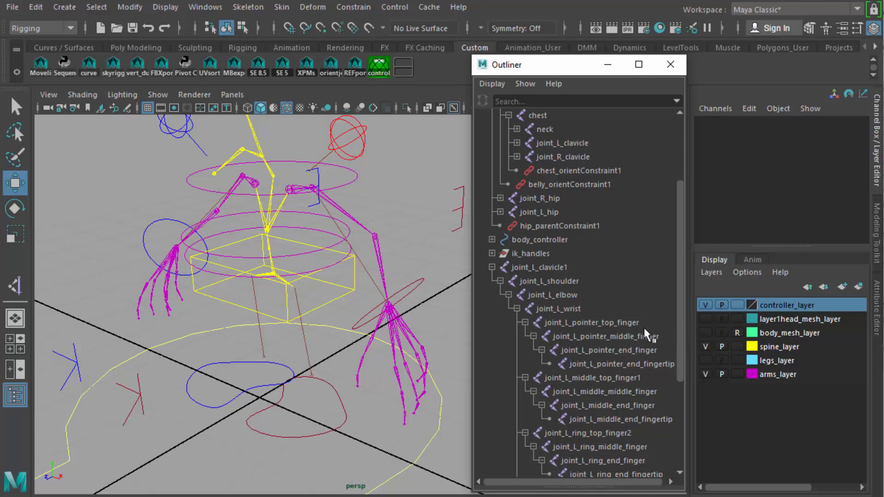
pyautogui.click(528, 263)
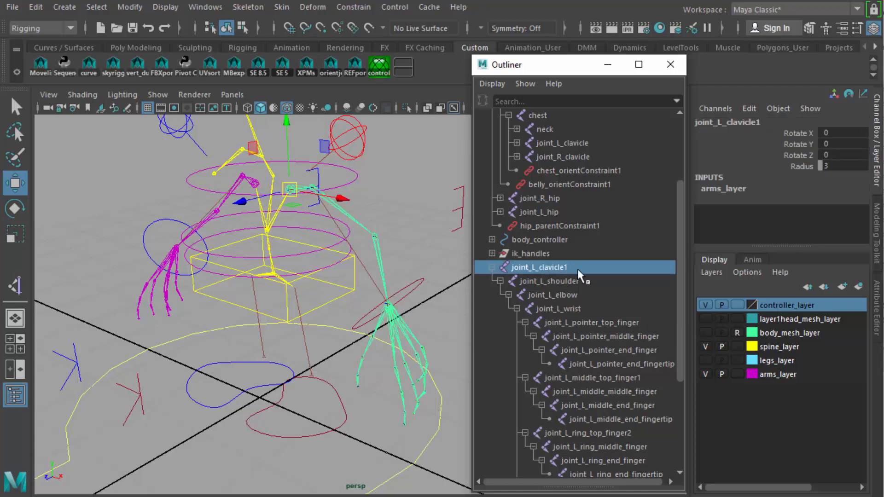
pyautogui.click(777, 375)
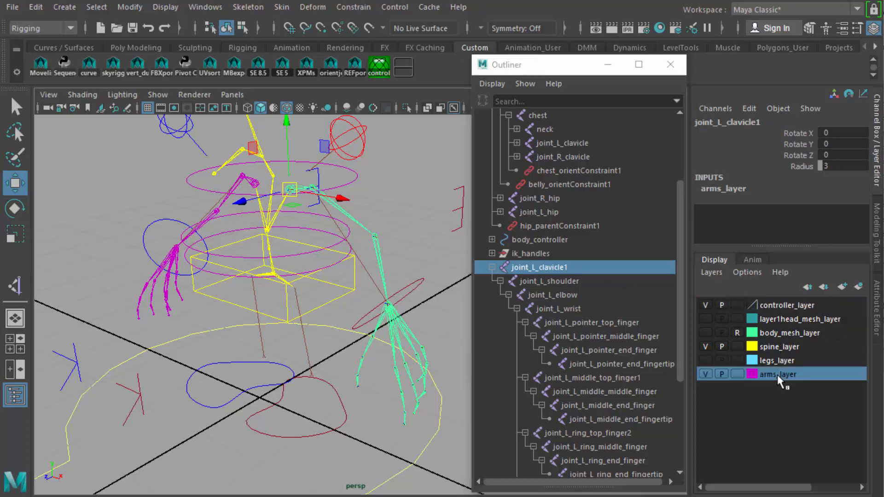
pyautogui.rightClick(777, 375)
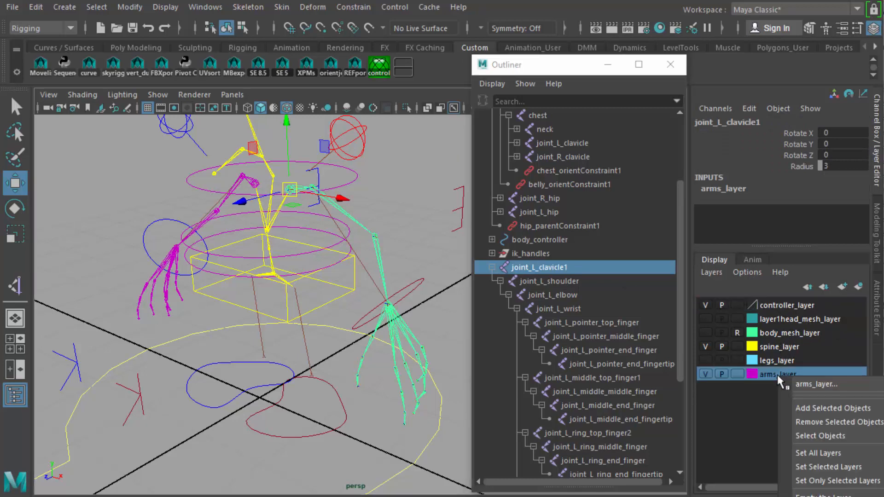
pyautogui.click(819, 422)
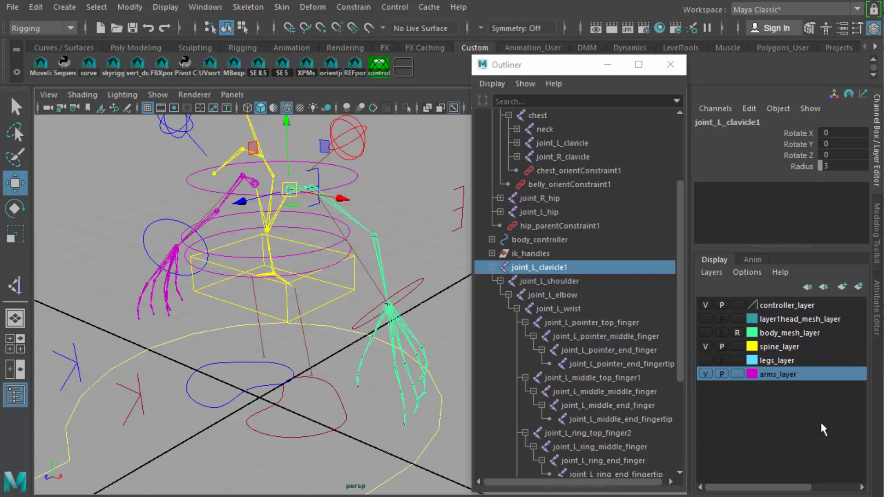
pyautogui.click(707, 373)
pyautogui.click(707, 373)
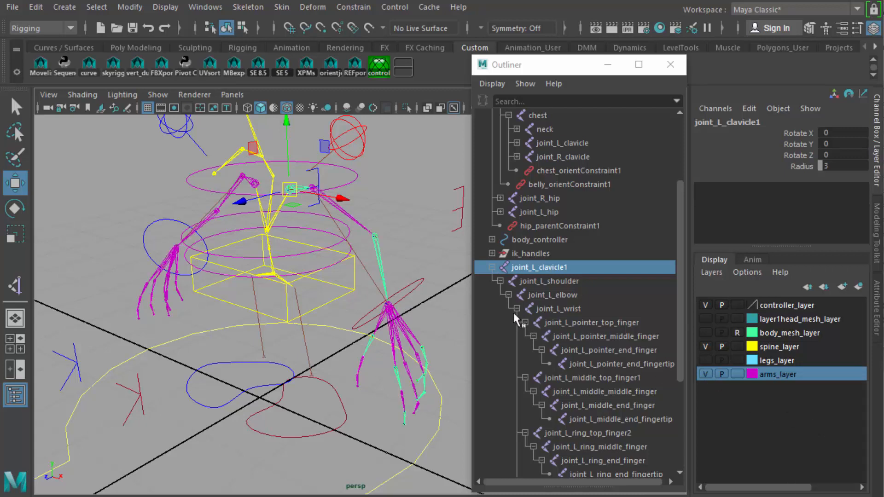
# Try again to remove the reselected joint_L_clavicle1 from arms_layer, then clear the selection.
pyautogui.click(434, 234)
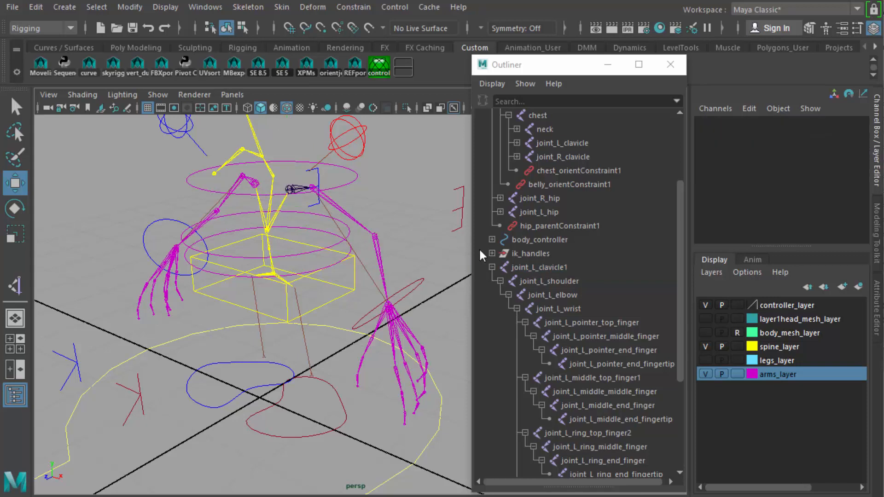
pyautogui.click(552, 268)
pyautogui.rightClick(785, 371)
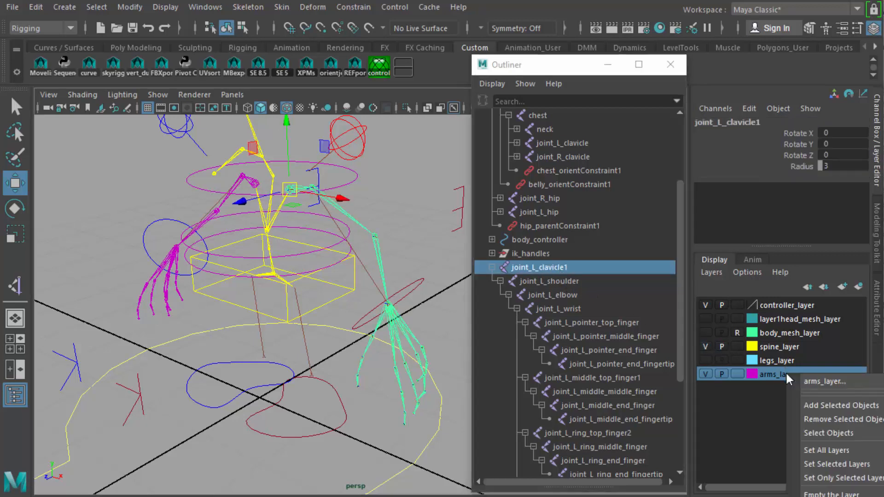
pyautogui.click(825, 420)
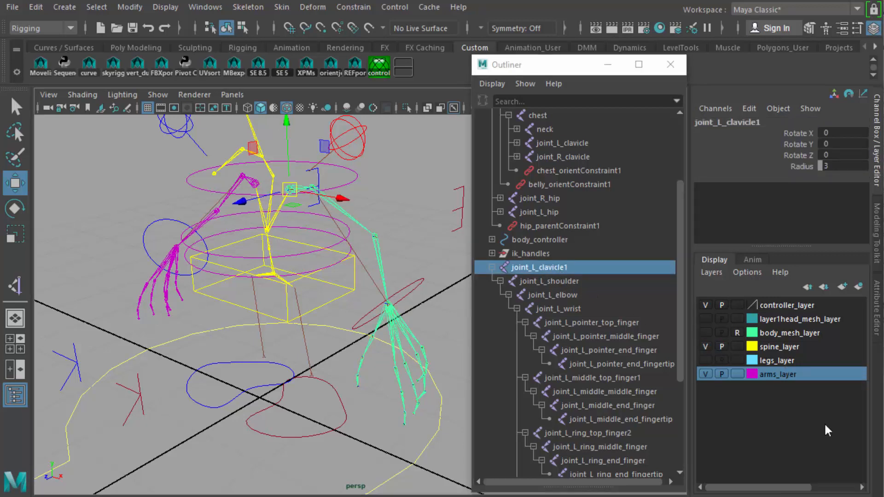
pyautogui.click(413, 251)
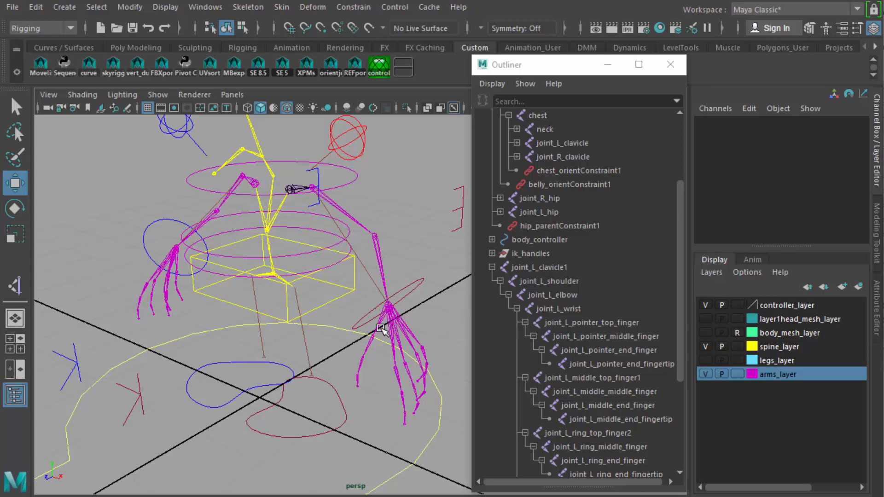
# Hide controller_layer so the duplicated left arm chain is easier to see, and clear the selection.
pyautogui.click(525, 268)
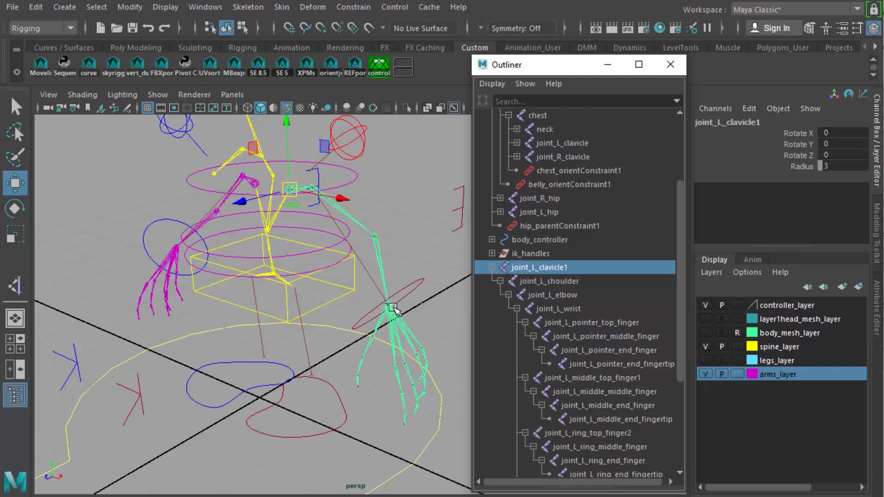
pyautogui.click(417, 286)
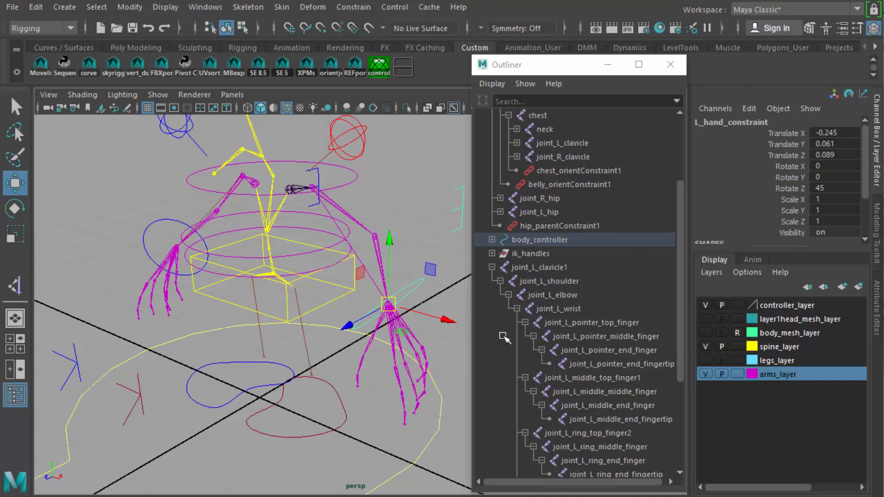
pyautogui.click(705, 306)
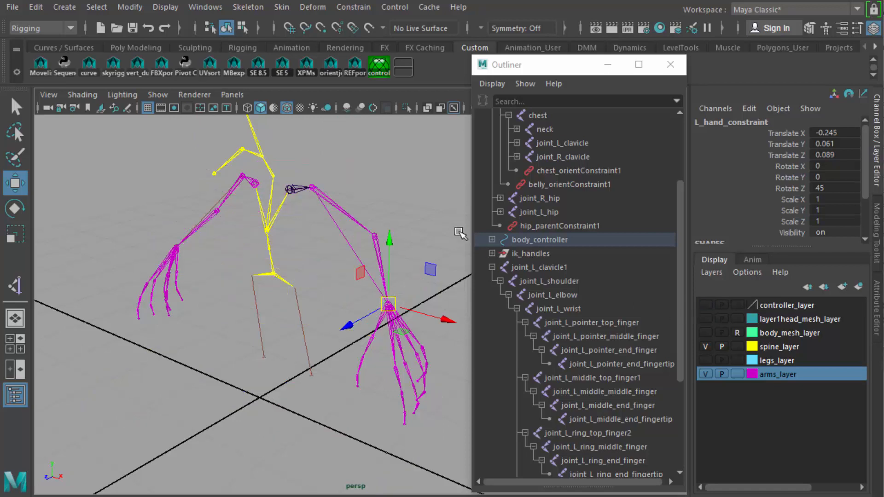
pyautogui.click(404, 182)
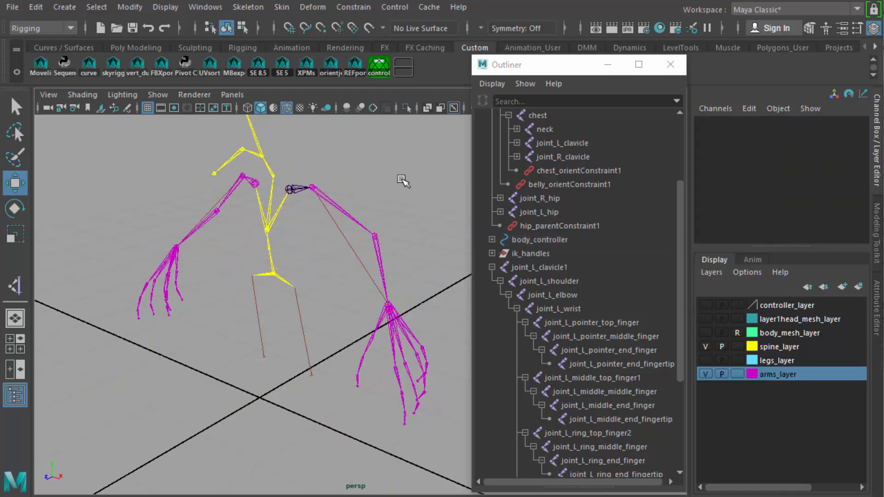
# Delete the pointer, middle, ring, pinky and thumb finger chains under joint_L_wrist in the duplicated joint_L_clavicle1 hierarchy.
pyautogui.click(537, 266)
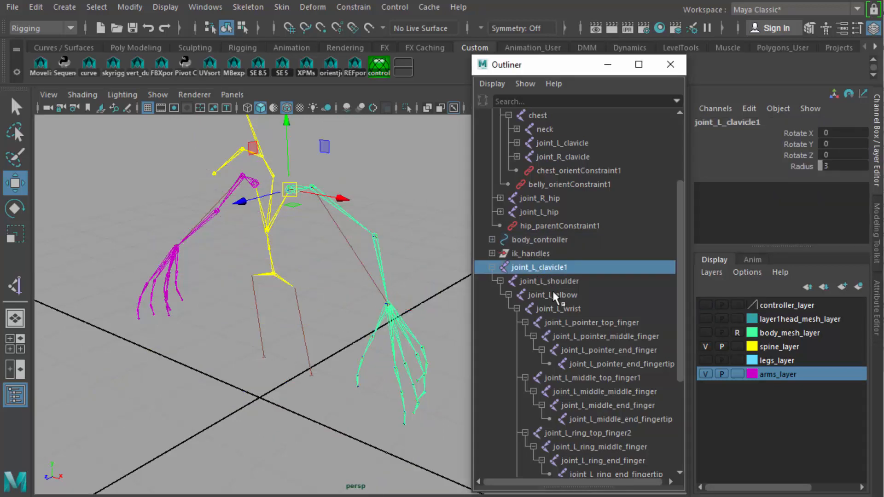
pyautogui.click(557, 309)
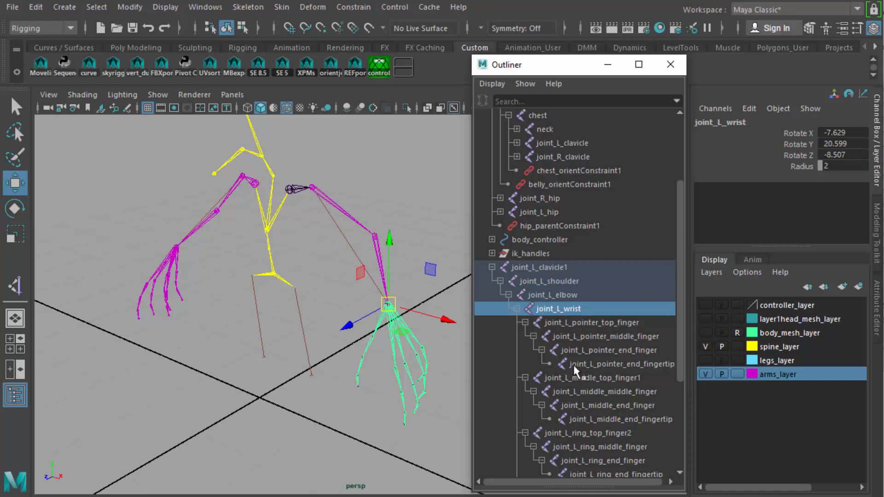
pyautogui.click(565, 320)
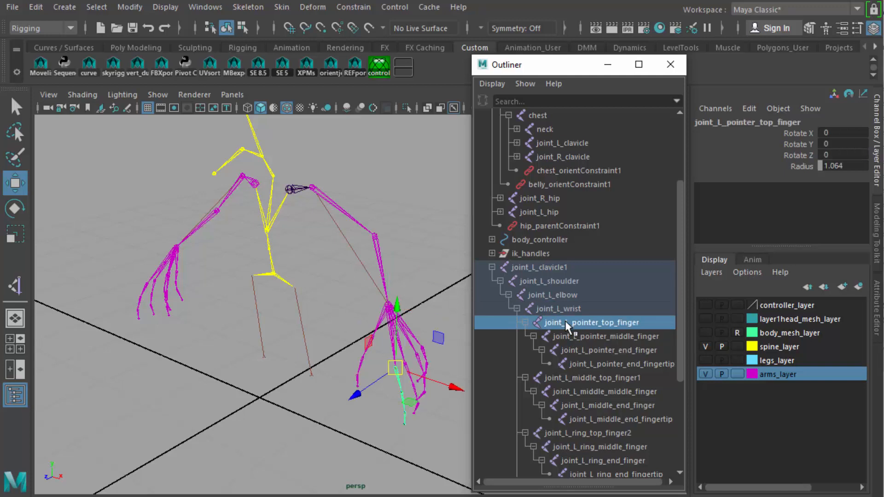
pyautogui.press('Delete')
pyautogui.click(565, 319)
pyautogui.press('Delete')
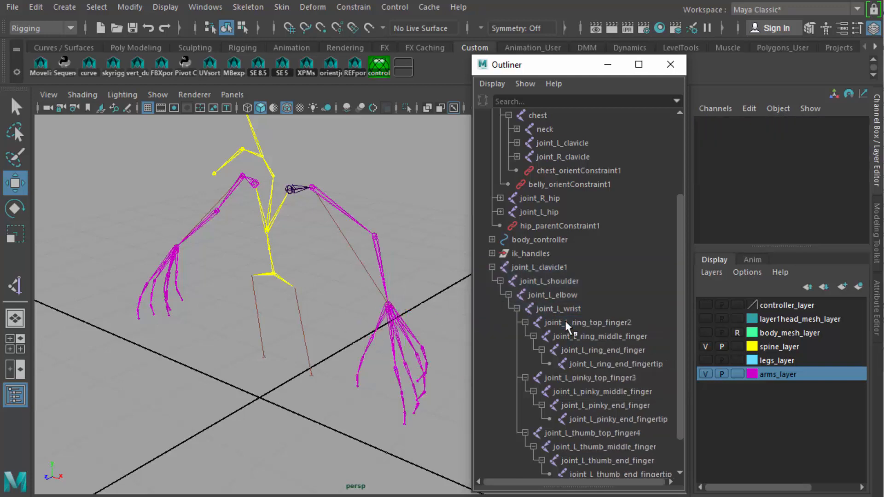
pyautogui.click(565, 321)
pyautogui.press('Delete')
pyautogui.click(567, 333)
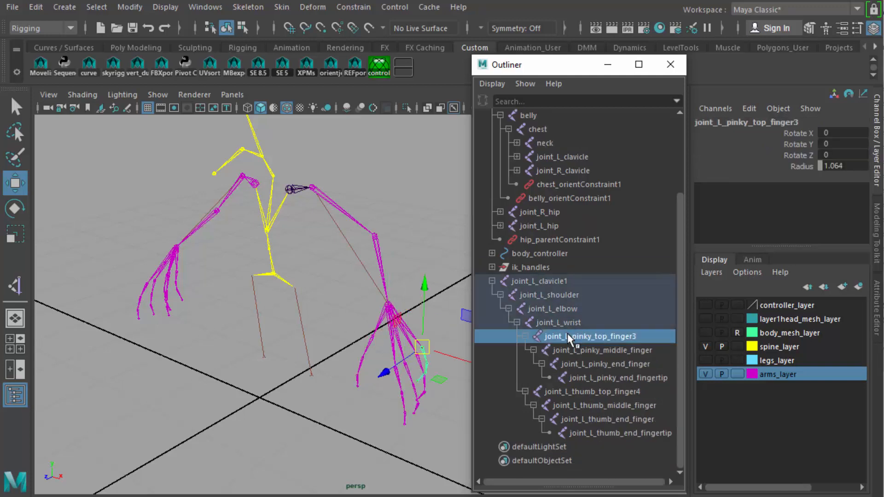
pyautogui.press('Delete')
pyautogui.click(570, 390)
pyautogui.press('Delete')
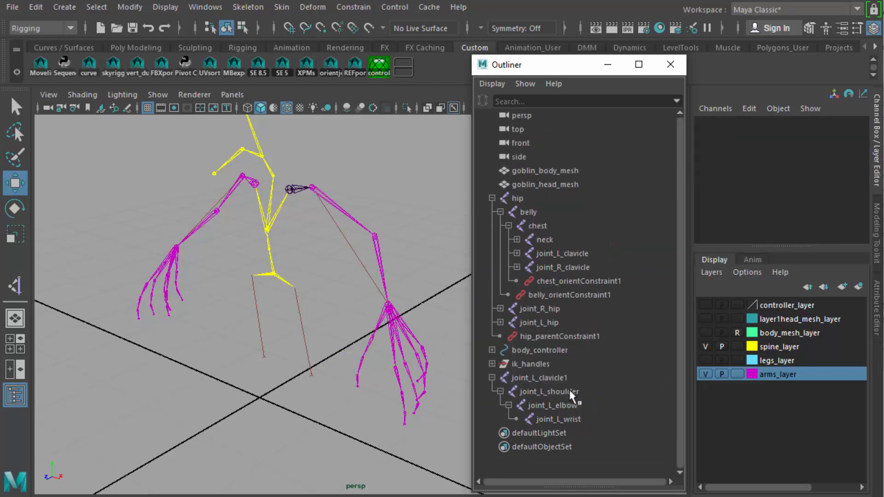
# Duplicate the cleaned joint_L_clavicle1 chain and expand the copy's full hierarchy in the Outliner.
pyautogui.click(562, 419)
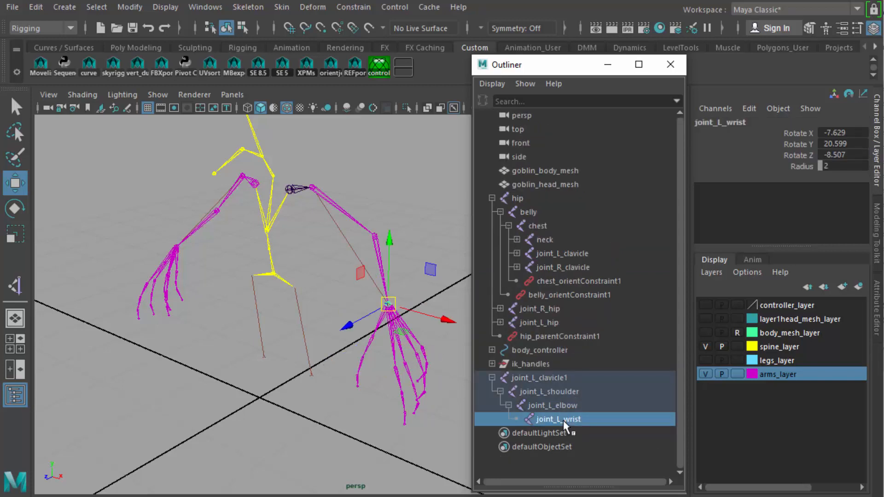
pyautogui.click(531, 373)
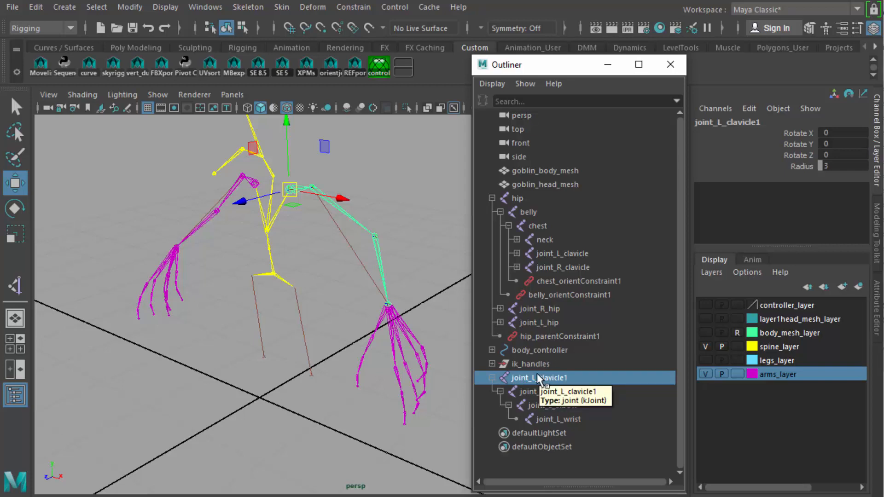
pyautogui.hotkey('ctrl', 'd')
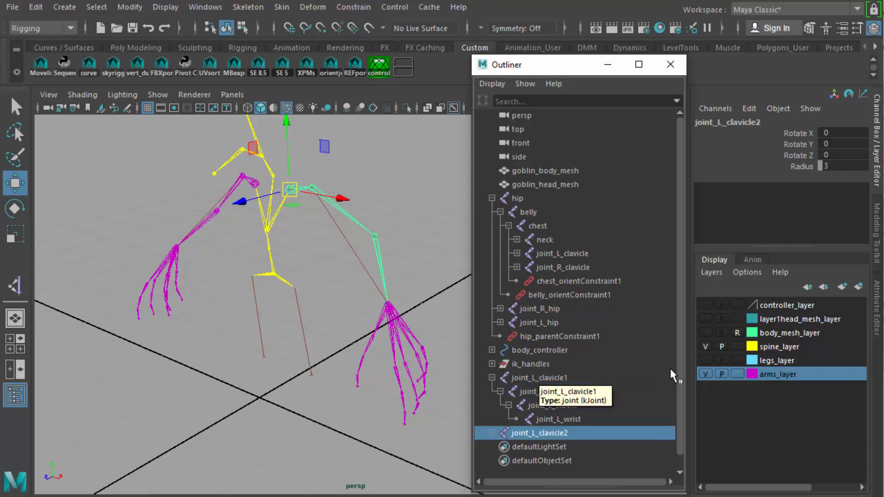
pyautogui.click(491, 433)
pyautogui.moveTo(678, 408); pyautogui.dragTo(681, 460)
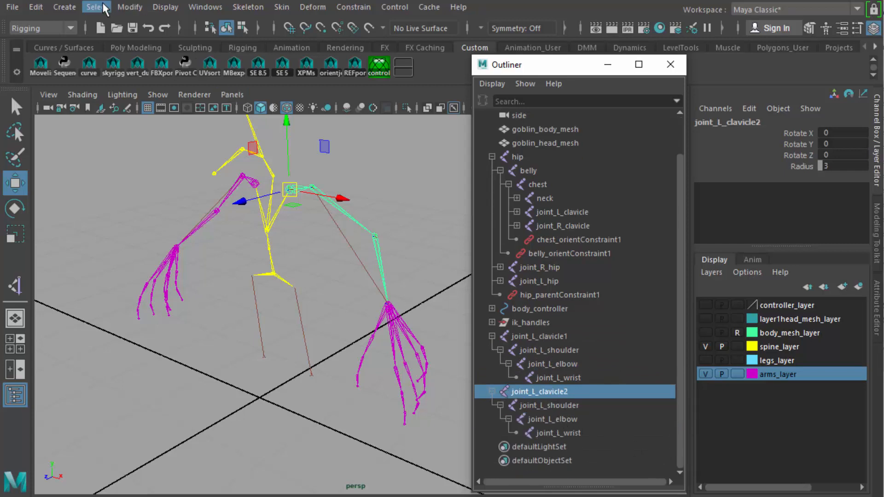
# Add the prefix IK_ to all joint names in the joint_L_clavicle2 hierarchy.
pyautogui.click(130, 7)
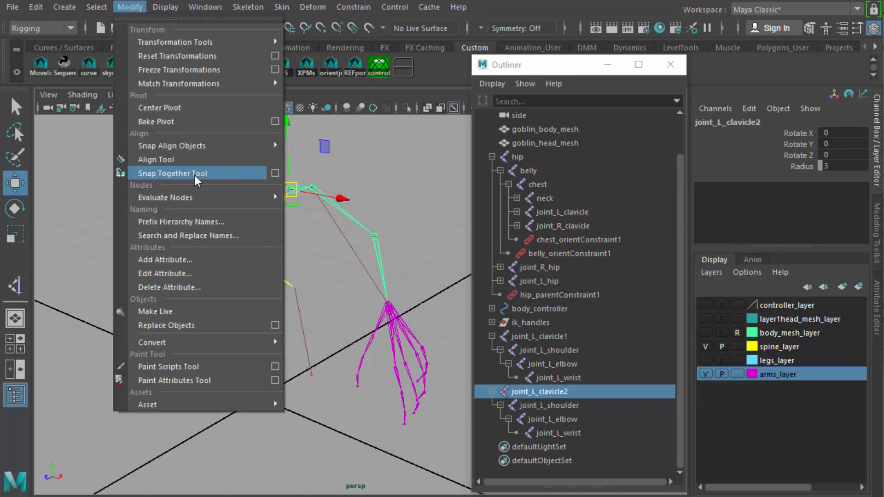
pyautogui.click(203, 222)
pyautogui.write('IK_')
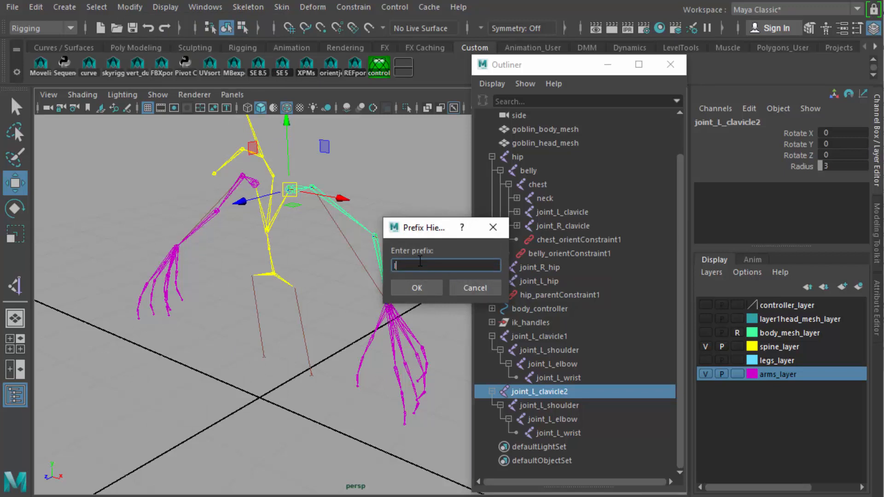
pyautogui.click(426, 288)
# Add the prefix FK_ to all joint names in the joint_L_clavicle1 hierarchy.
pyautogui.click(534, 336)
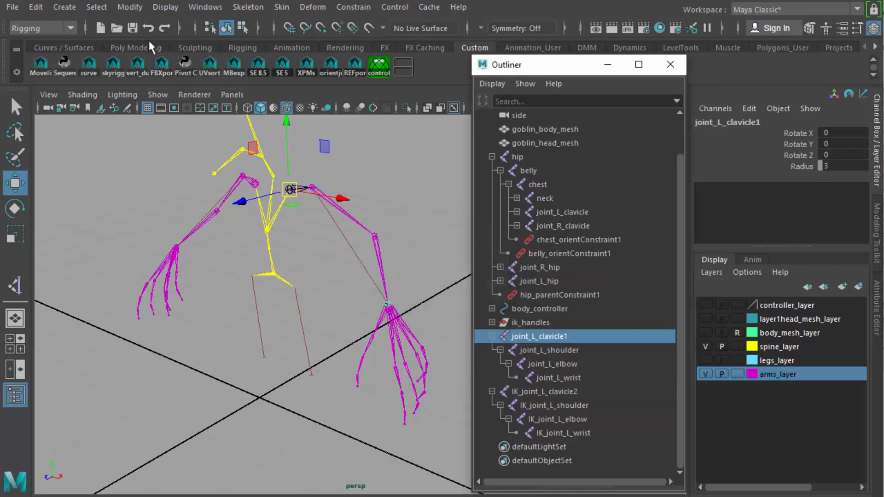
pyautogui.click(129, 7)
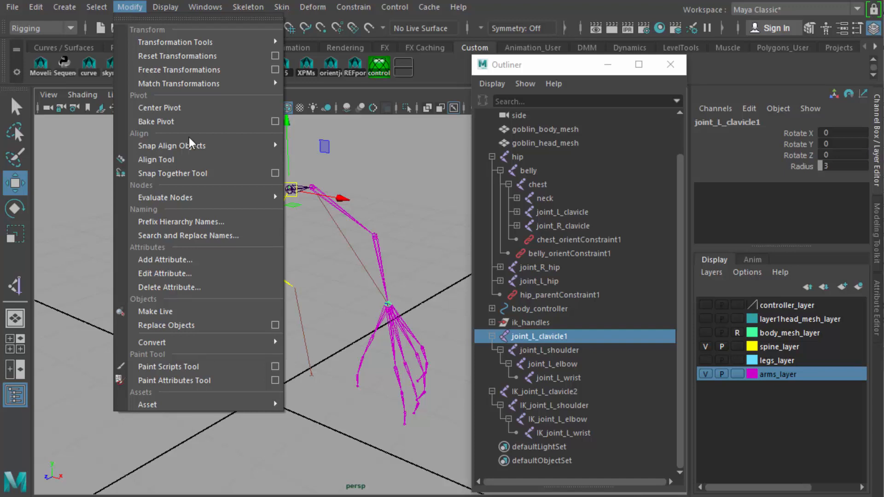
pyautogui.click(222, 223)
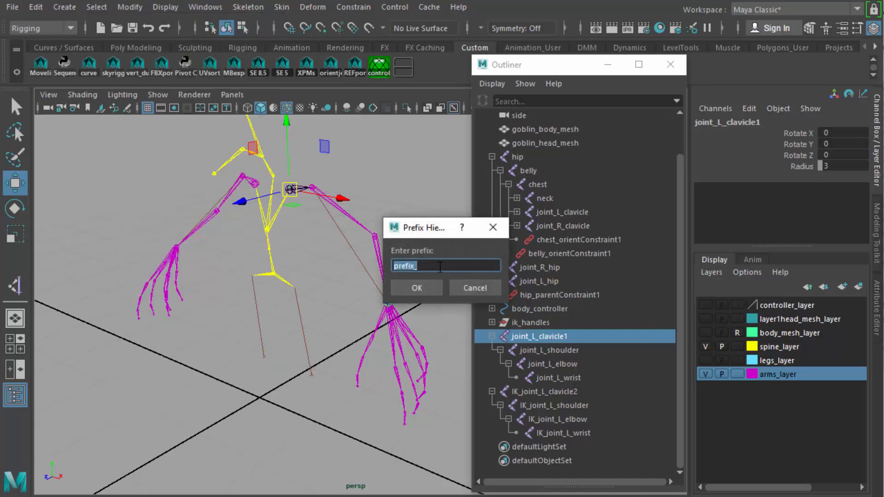
pyautogui.write('FK_')
pyautogui.press('Return')
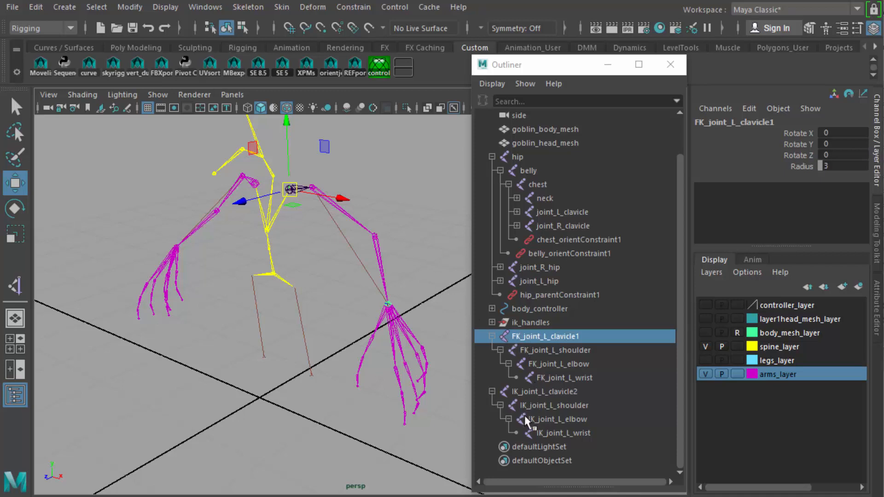
# Show controller_layer again and delete L_hand_ik from the ik_handles group.
pyautogui.click(706, 304)
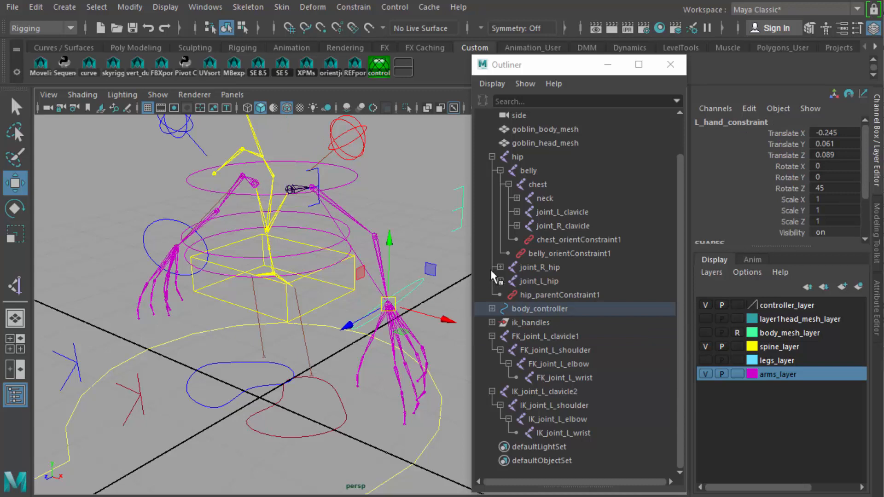
pyautogui.click(491, 321)
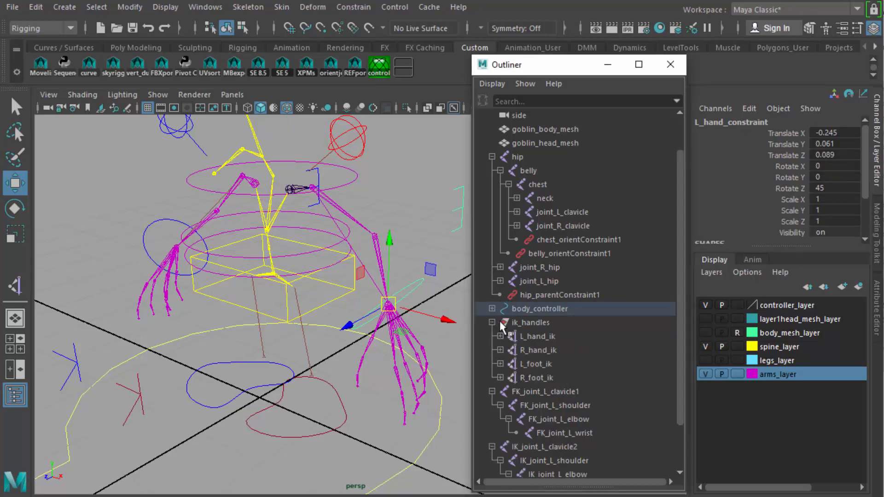
pyautogui.click(534, 349)
pyautogui.click(534, 336)
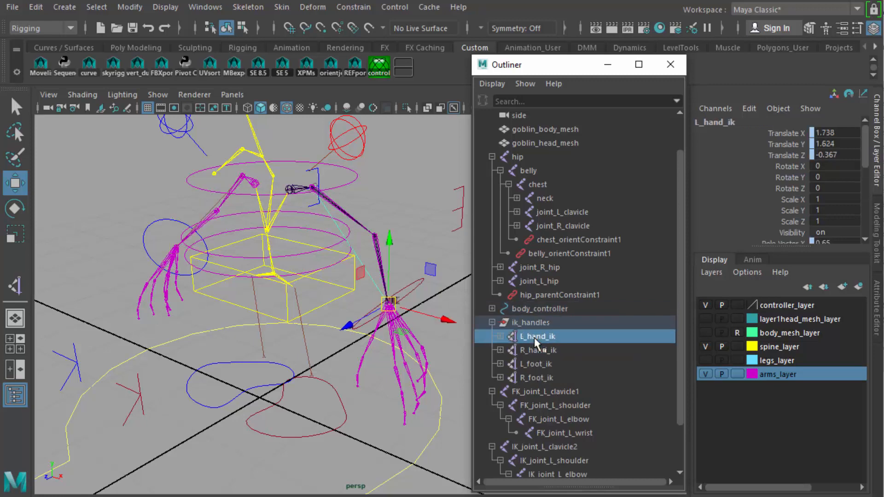
pyautogui.press('Delete')
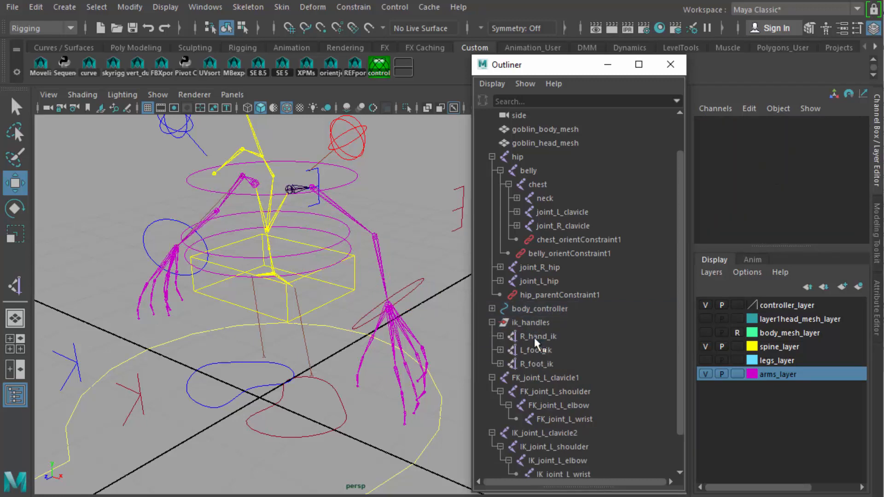
# Examine R_hand_ik, the original clavicle and shoulder joints, and the FK and IK chains by selecting them one after another.
pyautogui.click(534, 337)
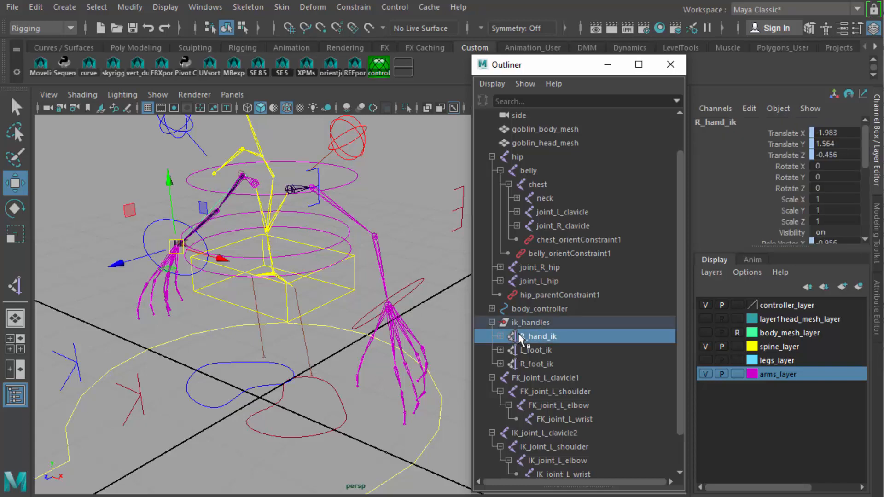
pyautogui.click(371, 232)
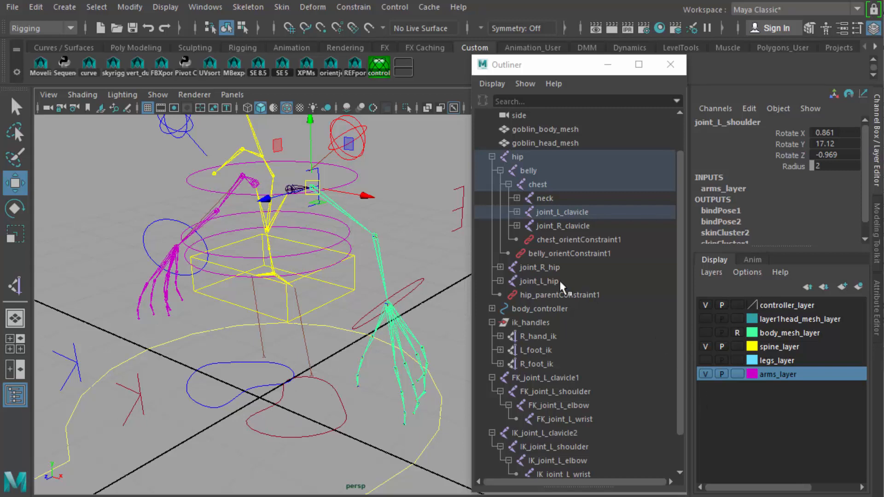
pyautogui.click(590, 378)
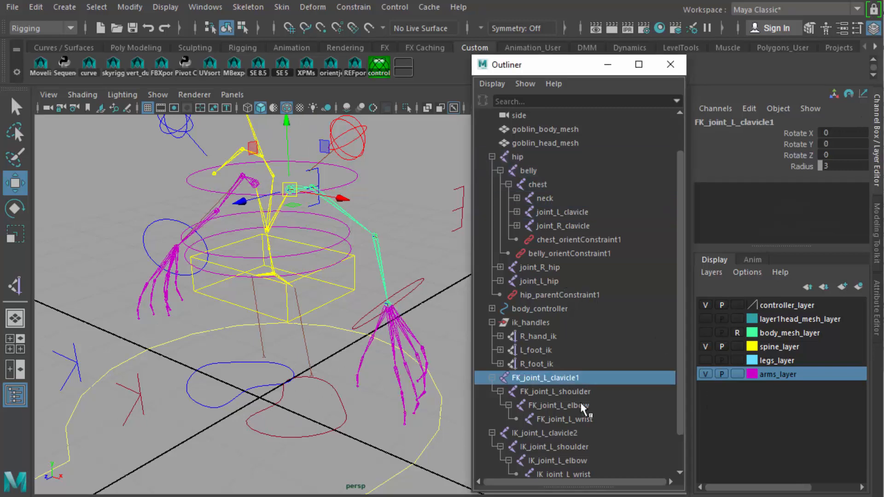
pyautogui.click(570, 434)
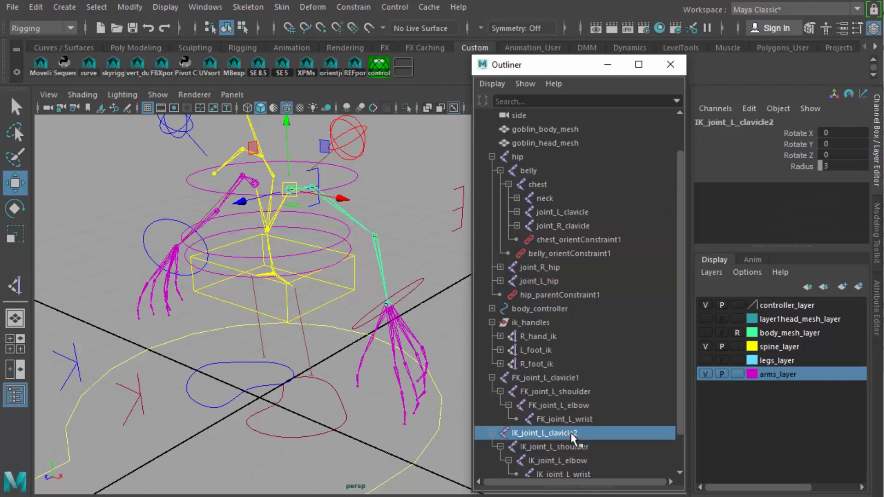
pyautogui.click(556, 379)
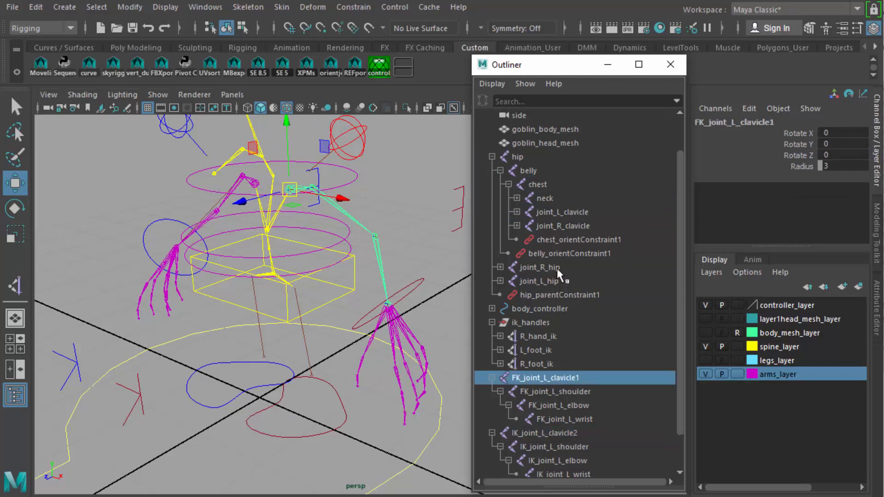
pyautogui.click(566, 227)
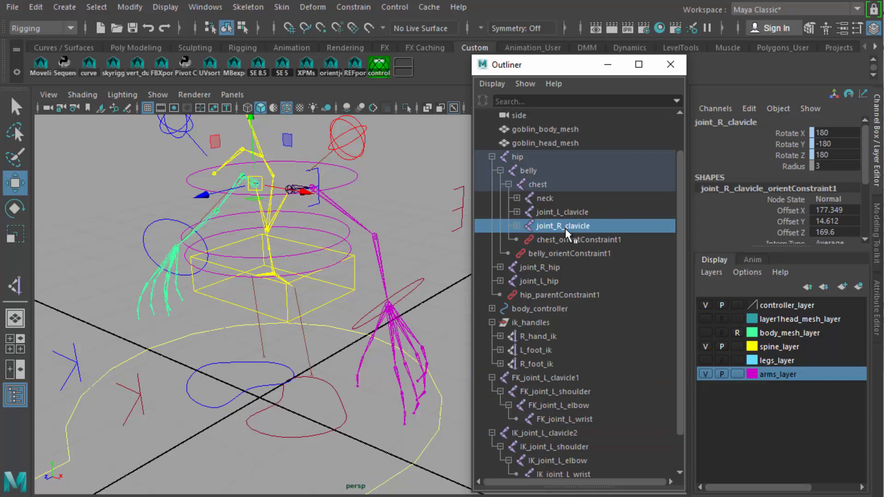
pyautogui.click(568, 213)
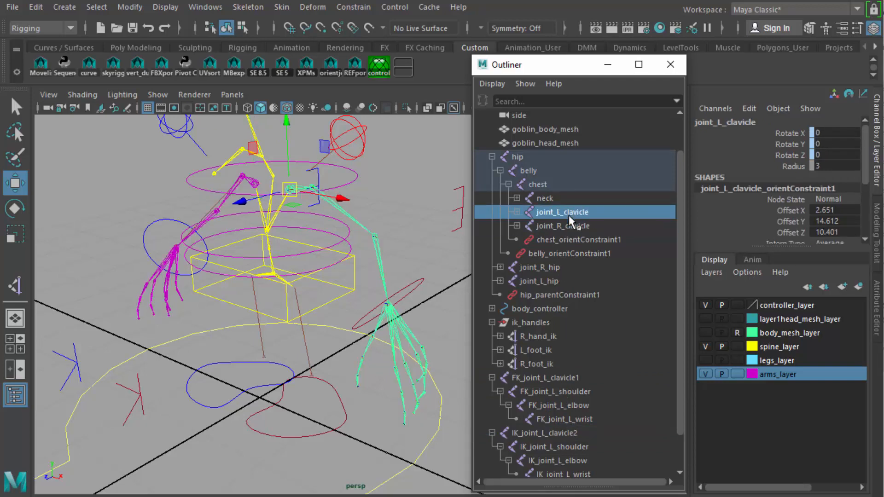
# Parent-constrain the original joint_L_clavicle to FK_joint_L_clavicle1.
pyautogui.click(561, 377)
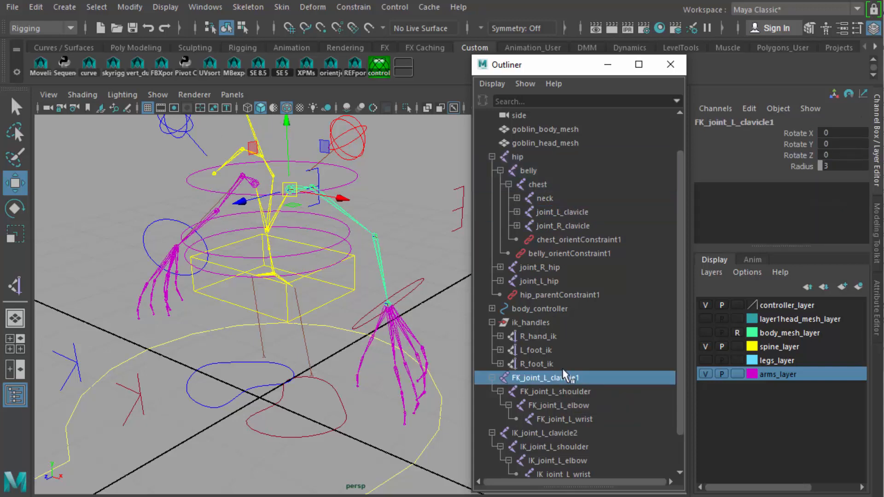
pyautogui.keyDown('ctrl'); pyautogui.click(582, 212); pyautogui.keyUp('ctrl')
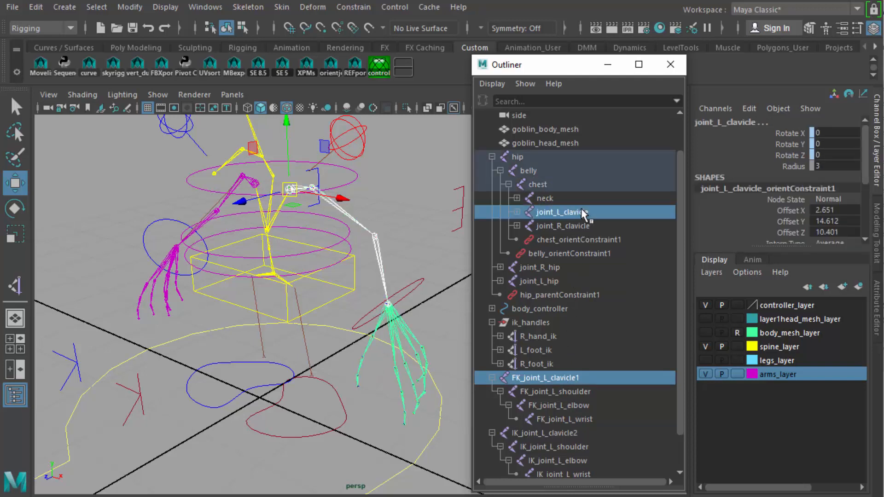
pyautogui.click(363, 8)
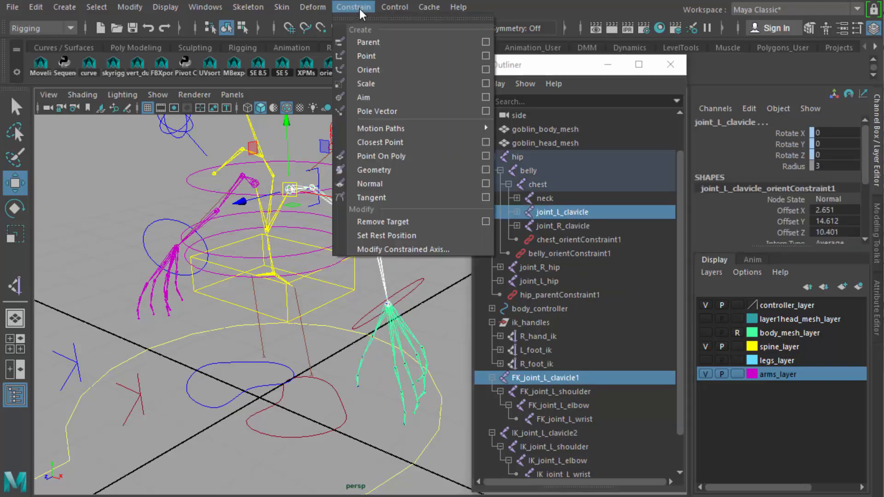
pyautogui.click(380, 40)
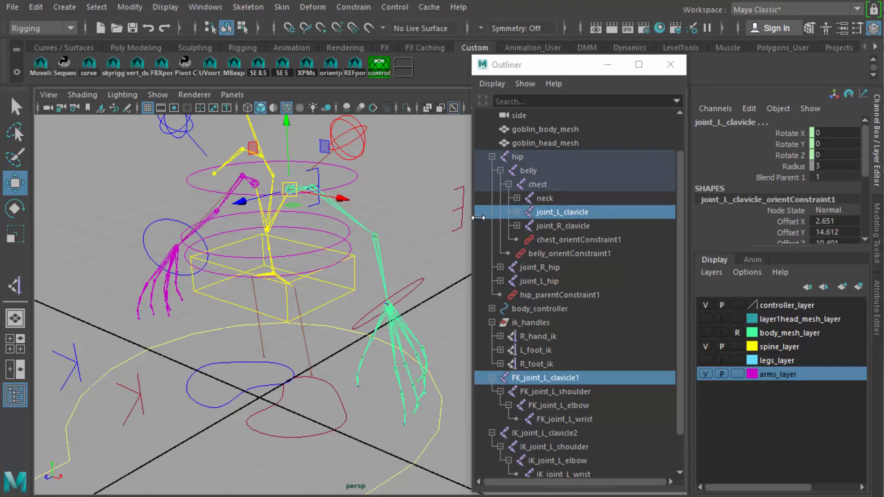
# Undo the last clavicle constraint and parent-constrain FK_joint_L_clavicle1 to the original joint_L_clavicle instead.
pyautogui.hotkey('ctrl', 'z')
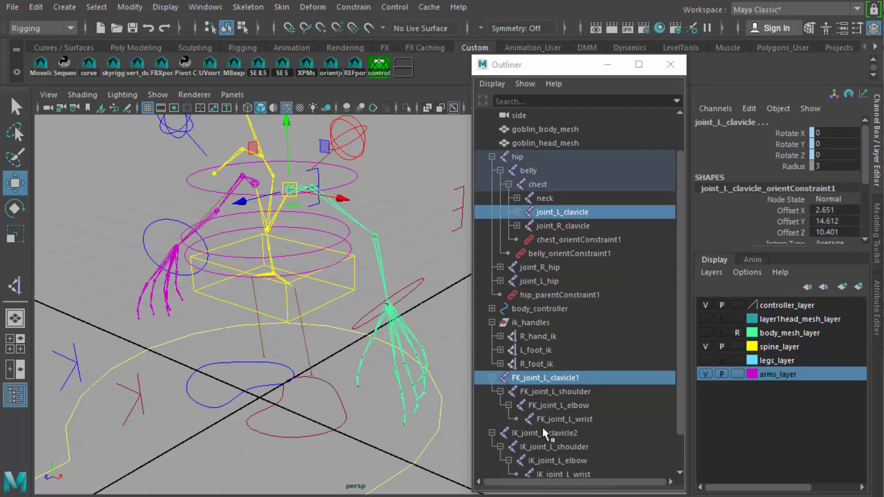
pyautogui.click(545, 211)
pyautogui.keyDown('ctrl'); pyautogui.click(540, 377); pyautogui.keyUp('ctrl')
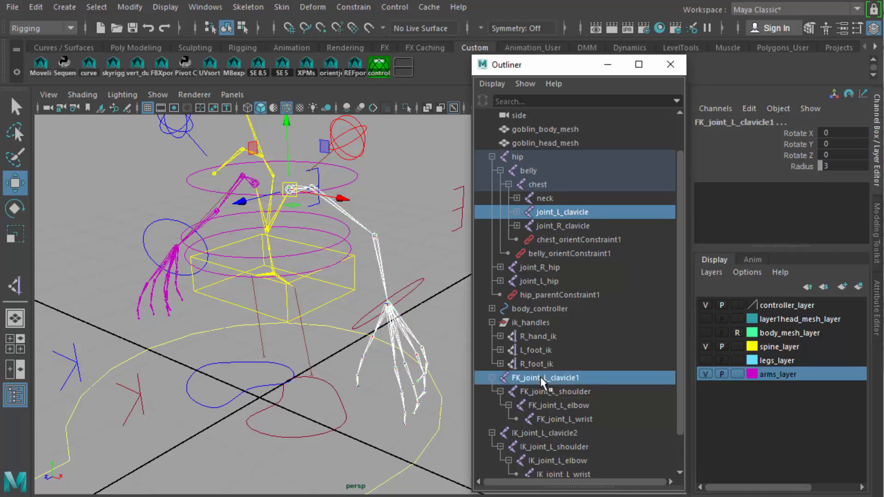
pyautogui.click(349, 7)
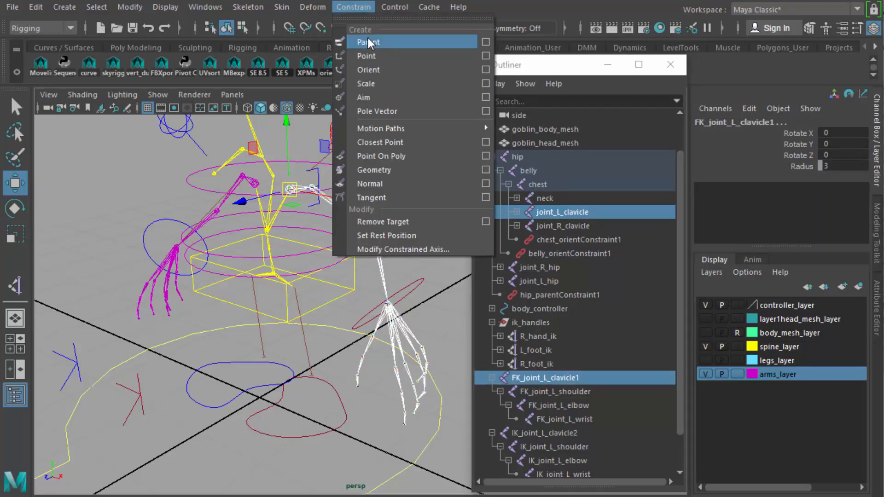
pyautogui.click(368, 38)
pyautogui.click(570, 432)
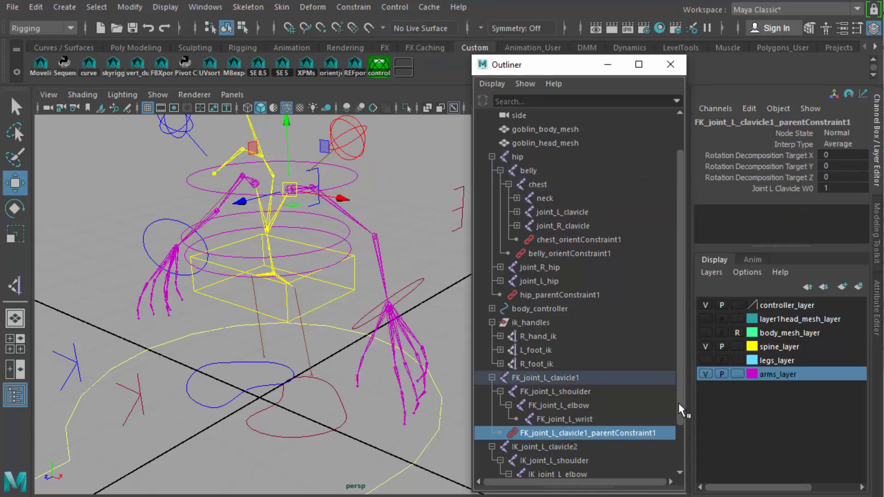
# Parent-constrain IK_joint_L_clavicle2 to the original joint_L_clavicle.
pyautogui.moveTo(678, 404); pyautogui.dragTo(683, 462)
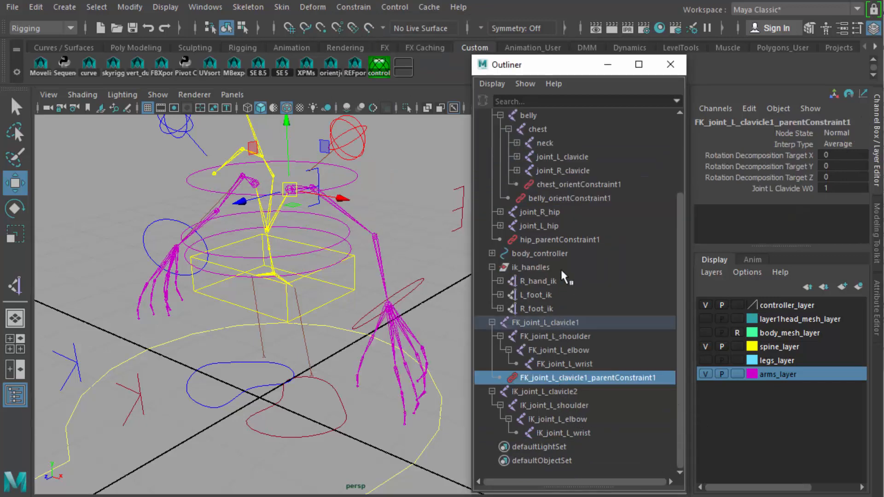
pyautogui.click(545, 155)
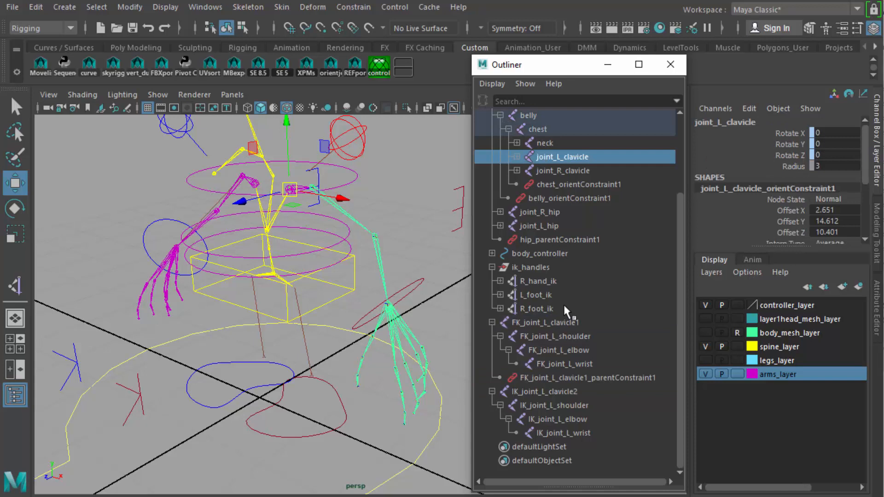
pyautogui.click(551, 391)
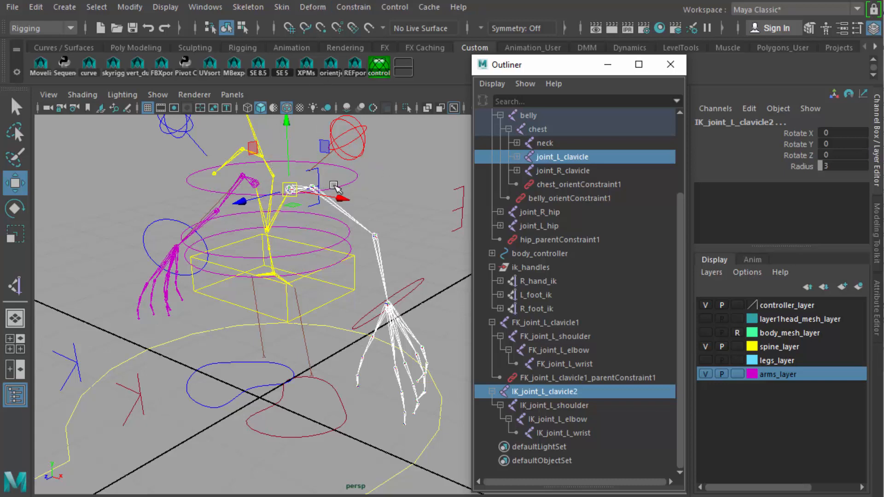
pyautogui.click(356, 7)
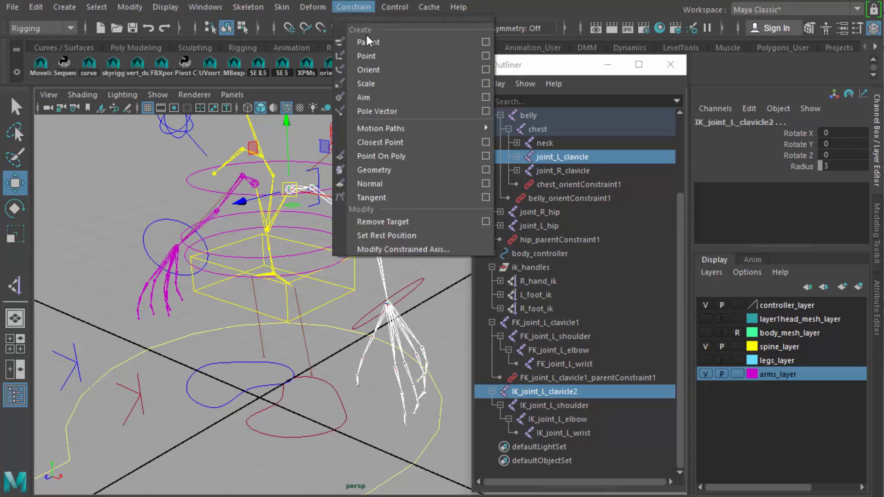
pyautogui.click(369, 42)
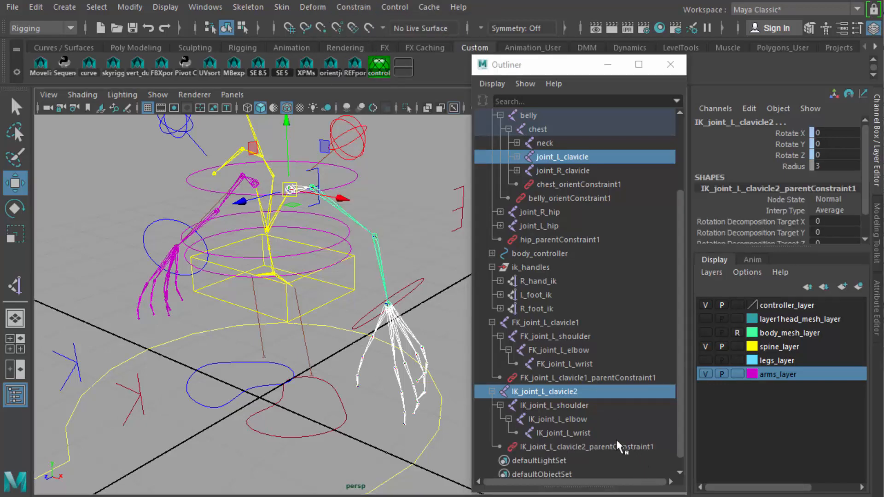
# Lower hips_constraint to about -0.473 in Translate Y and check the FK and IK clavicle chains by selecting them alternately.
pyautogui.click(355, 271)
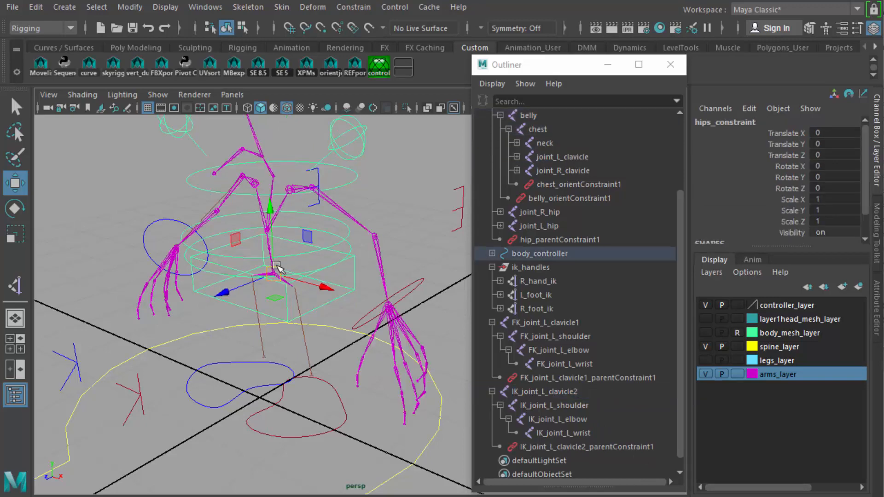
pyautogui.moveTo(272, 217); pyautogui.dragTo(276, 245)
pyautogui.click(545, 391)
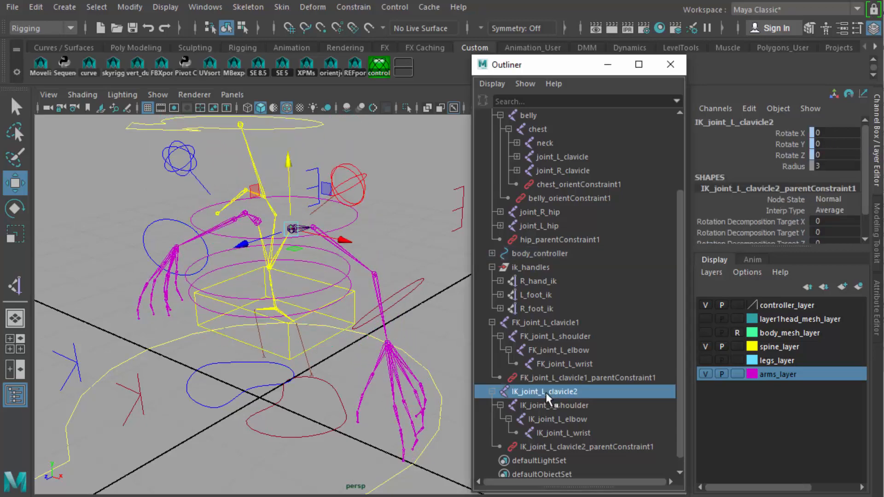
pyautogui.click(558, 324)
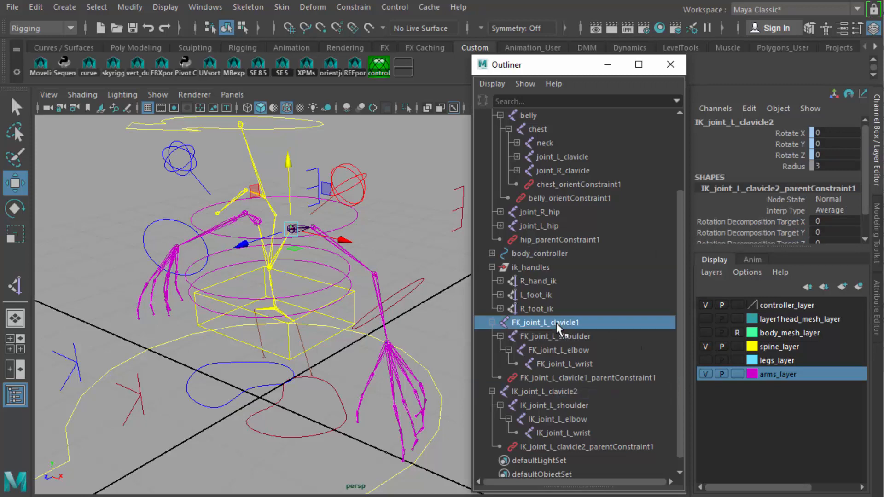
pyautogui.click(550, 391)
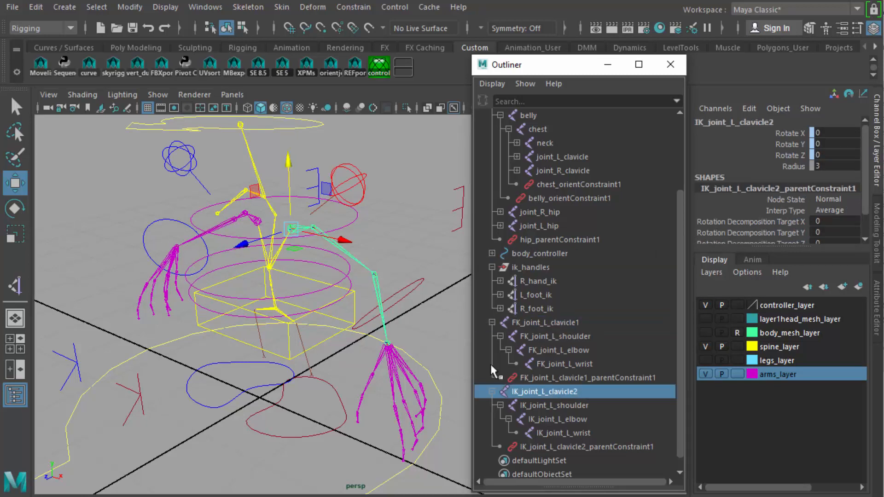
pyautogui.click(532, 324)
pyautogui.click(532, 389)
pyautogui.click(449, 272)
pyautogui.click(531, 389)
pyautogui.click(537, 317)
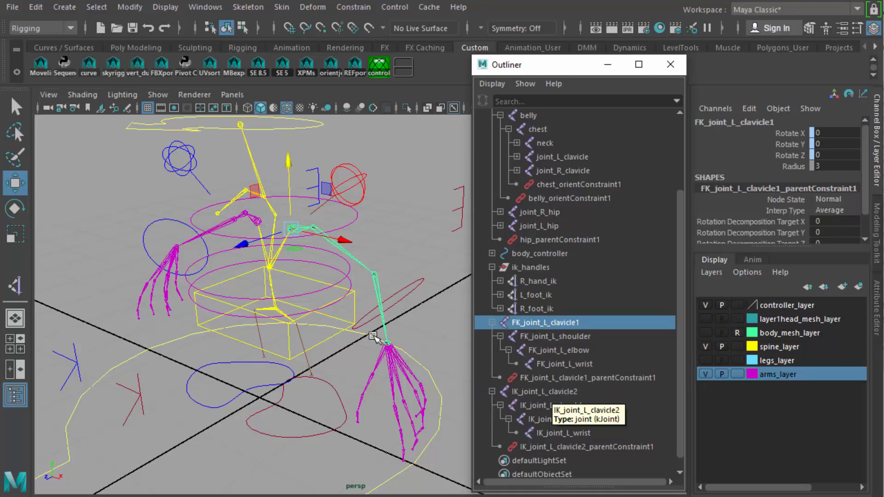
# Raise hips_constraint again and reset its Translate Y to 0.
pyautogui.click(328, 337)
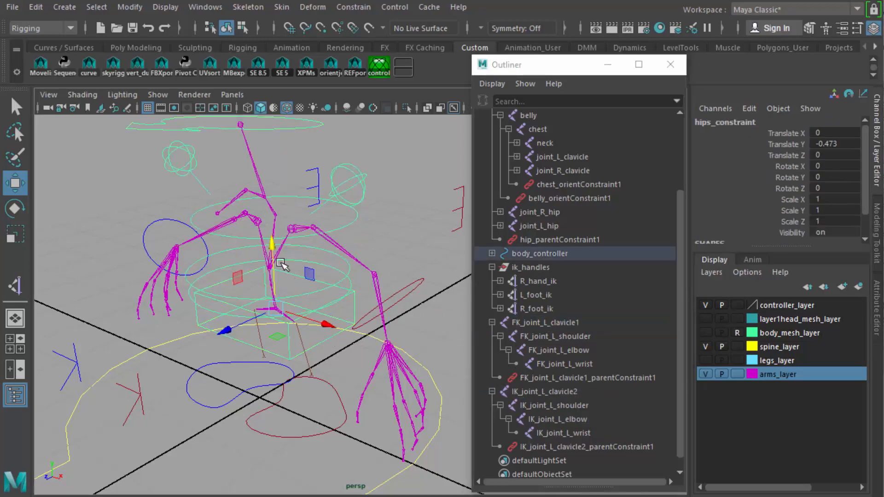
pyautogui.moveTo(281, 263); pyautogui.dragTo(305, 226)
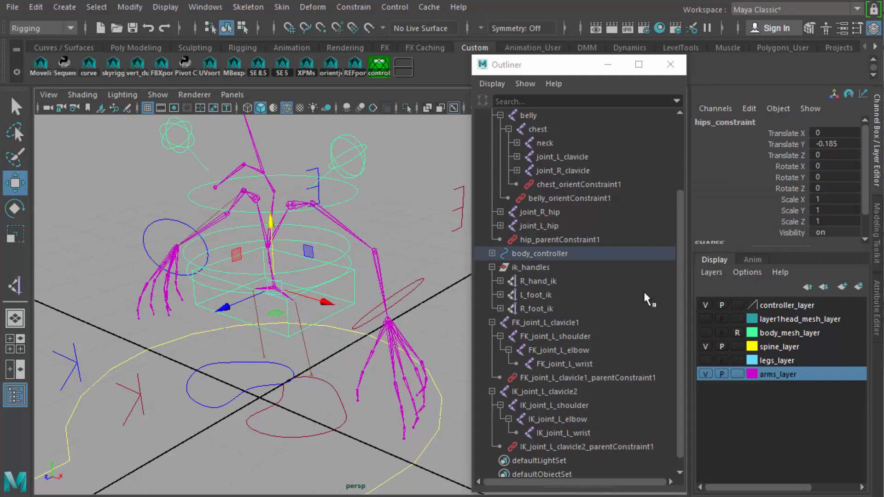
pyautogui.doubleClick(837, 145)
pyautogui.write('0')
pyautogui.press('Return')
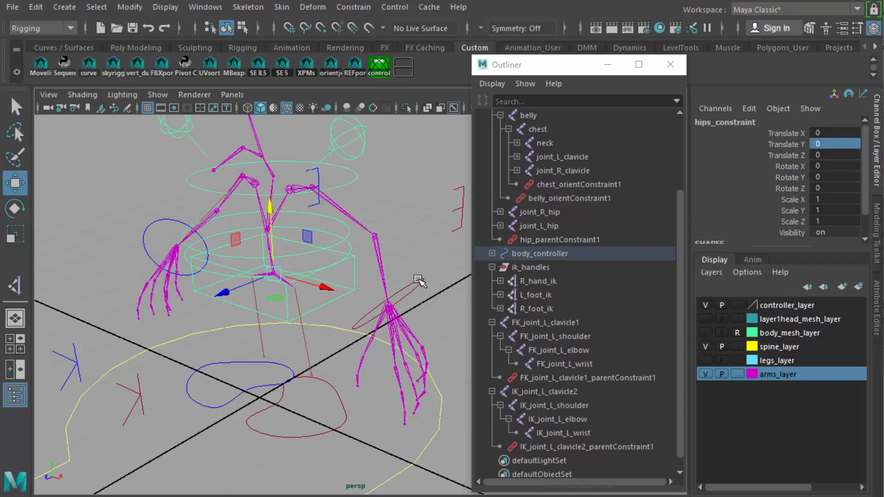
# Check L_hand_constraint and the IK shoulder and wrist joints, and inspect the solver options of the IK Handle tool.
pyautogui.click(419, 280)
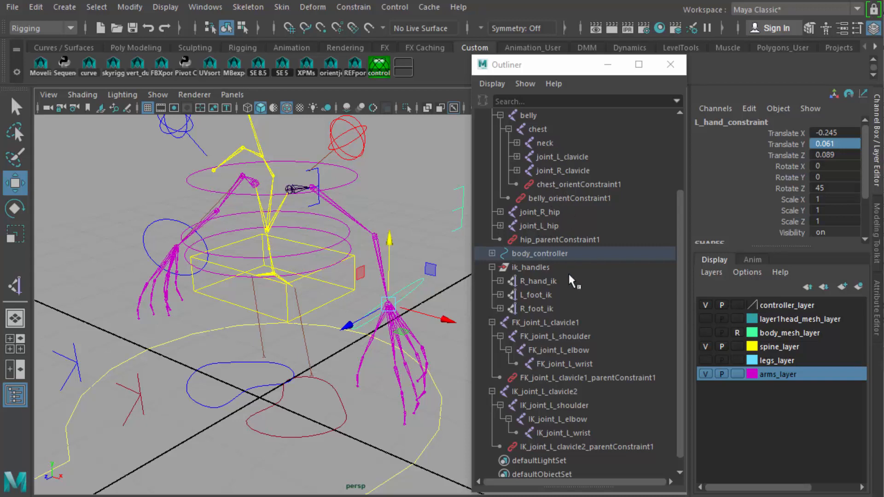
pyautogui.click(565, 405)
pyautogui.click(574, 431)
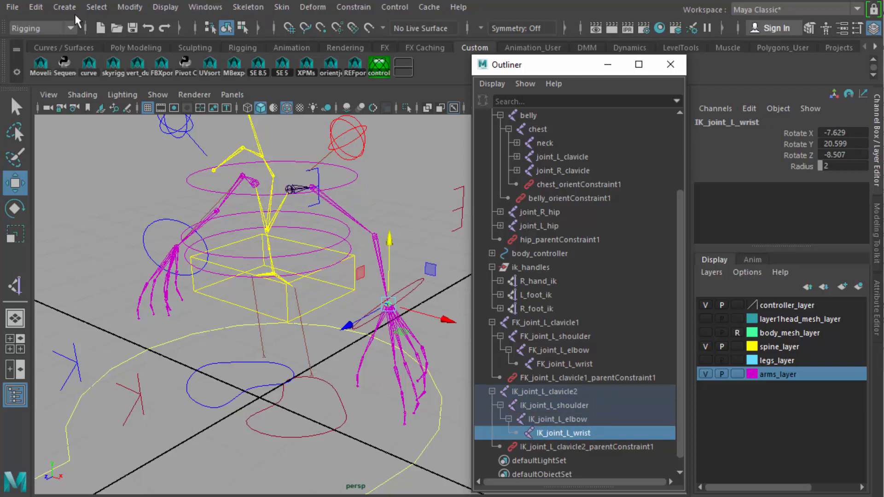
pyautogui.click(71, 28)
pyautogui.click(63, 60)
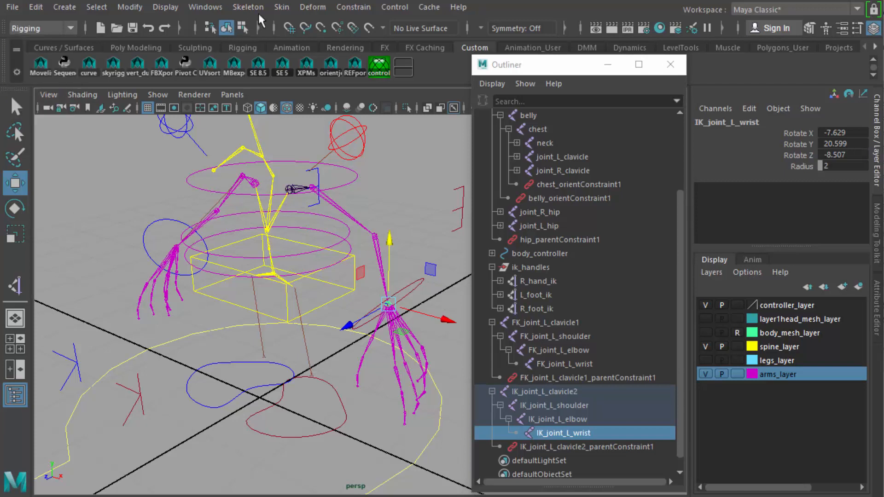
pyautogui.click(237, 11)
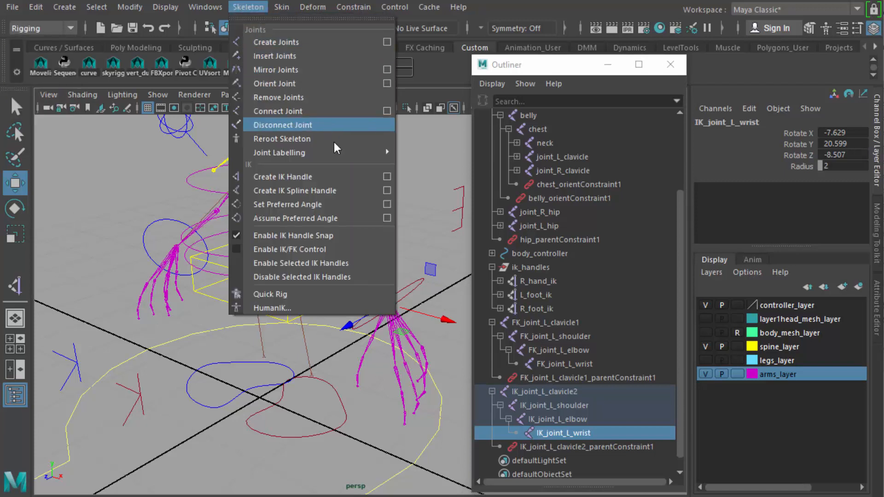
pyautogui.click(387, 177)
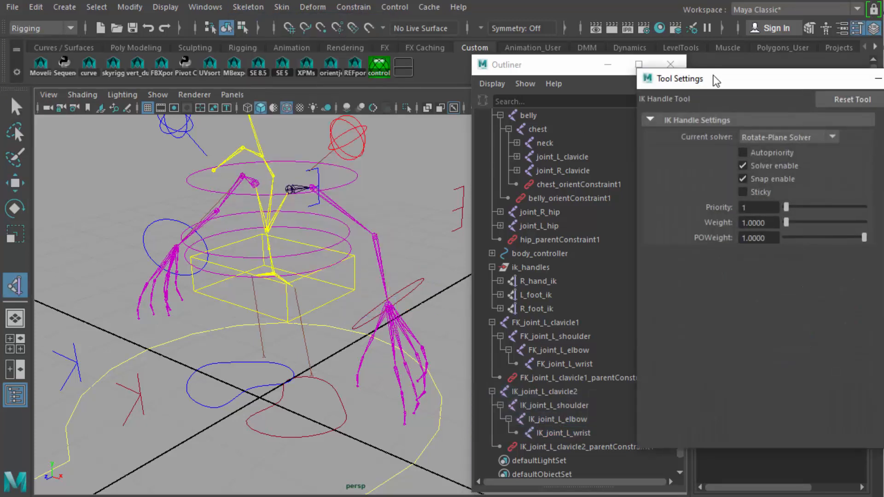
pyautogui.moveTo(713, 79); pyautogui.dragTo(385, 170)
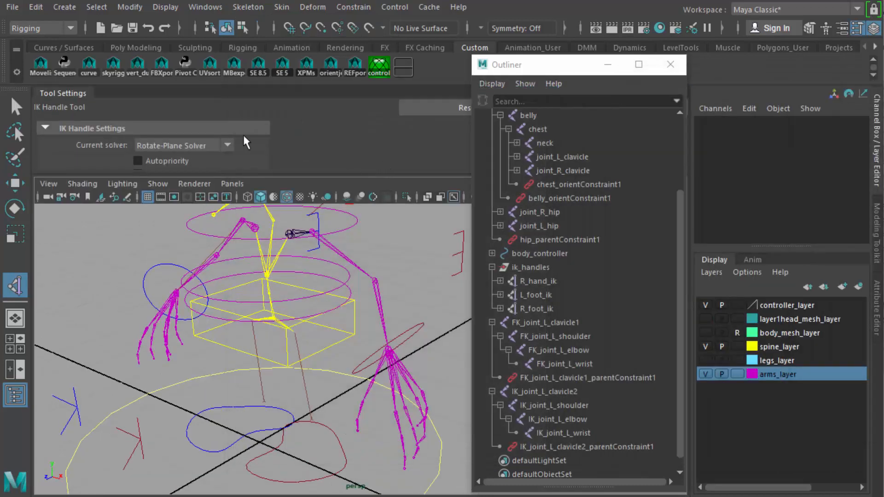
pyautogui.moveTo(74, 92); pyautogui.dragTo(136, 165)
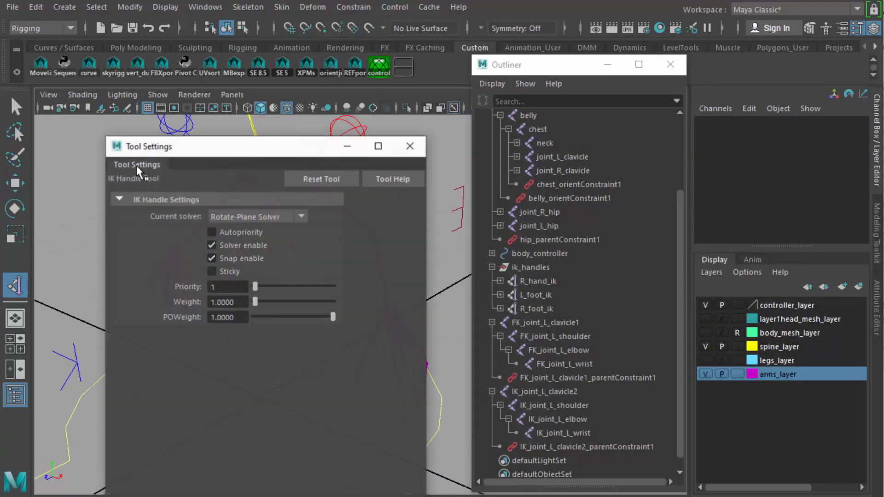
pyautogui.moveTo(211, 162); pyautogui.dragTo(181, 33)
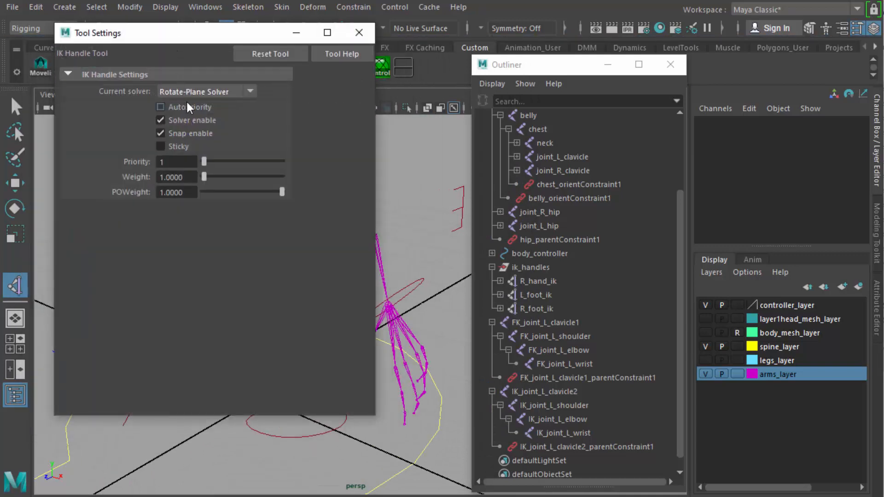
pyautogui.click(359, 32)
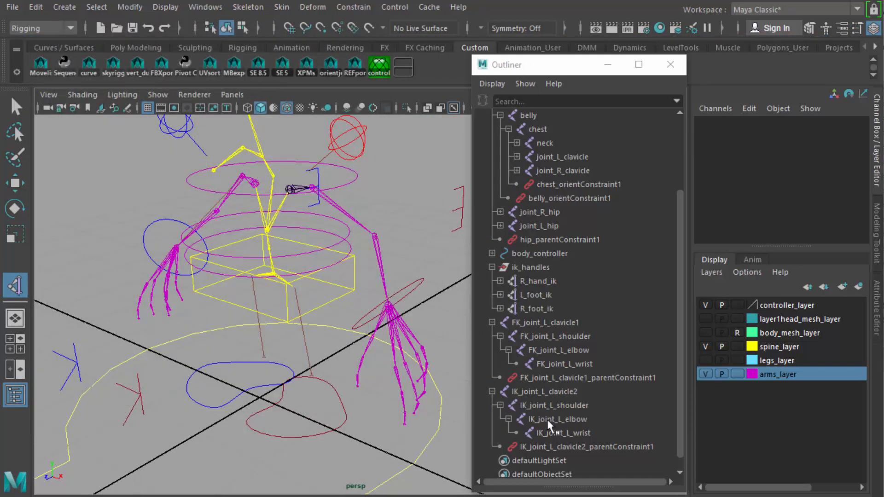
# Leave the IK Handle tool and hide joint_L_clavicle and FK_joint_L_clavicle1, leaving only the IK chain displayed for the left arm.
pyautogui.click(542, 322)
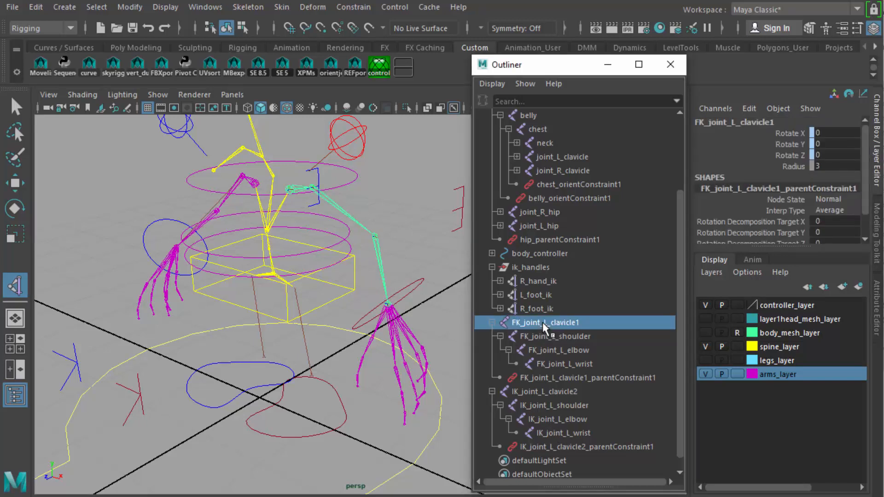
pyautogui.press('w')
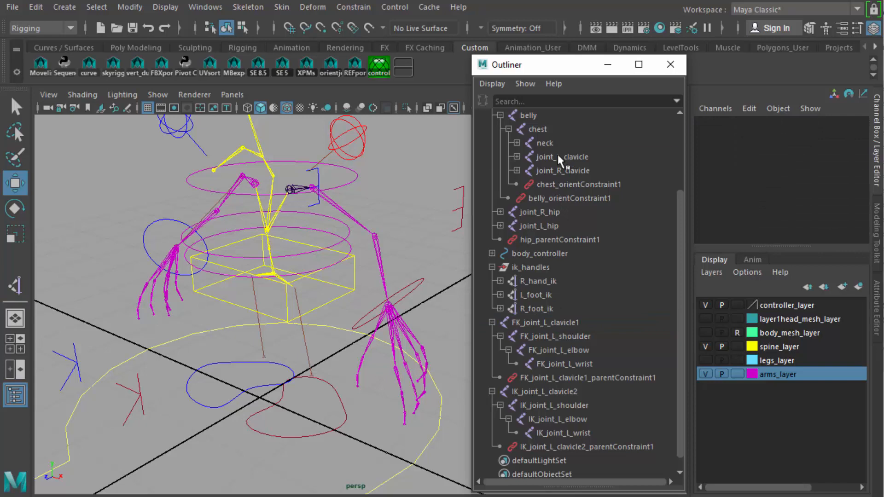
pyautogui.click(557, 154)
pyautogui.keyDown('ctrl'); pyautogui.click(551, 321); pyautogui.keyUp('ctrl')
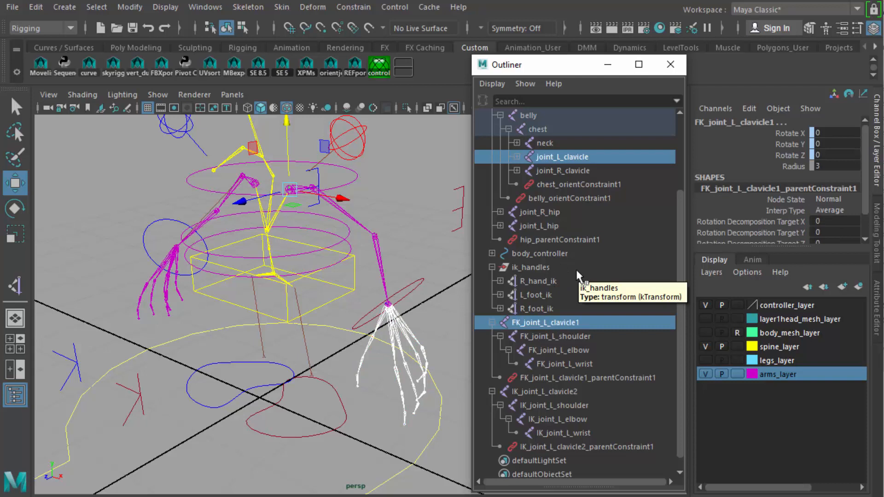
pyautogui.hotkey('ctrl', 'h')
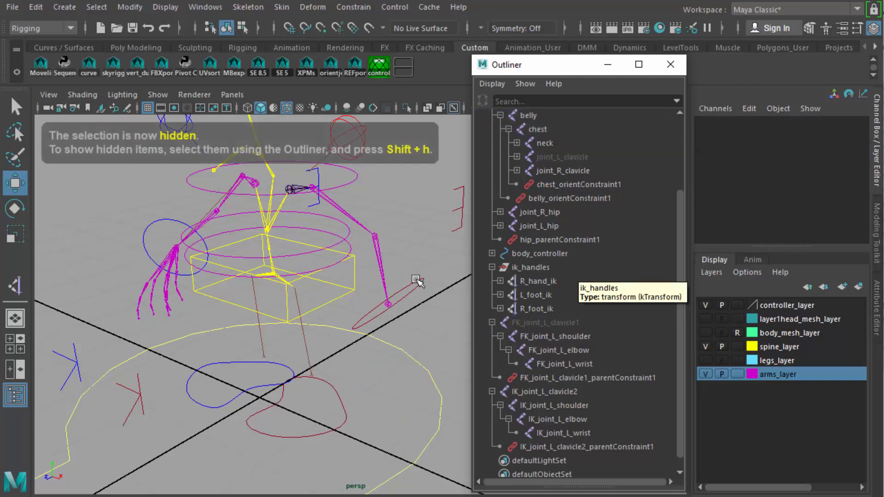
pyautogui.click(381, 273)
pyautogui.click(384, 268)
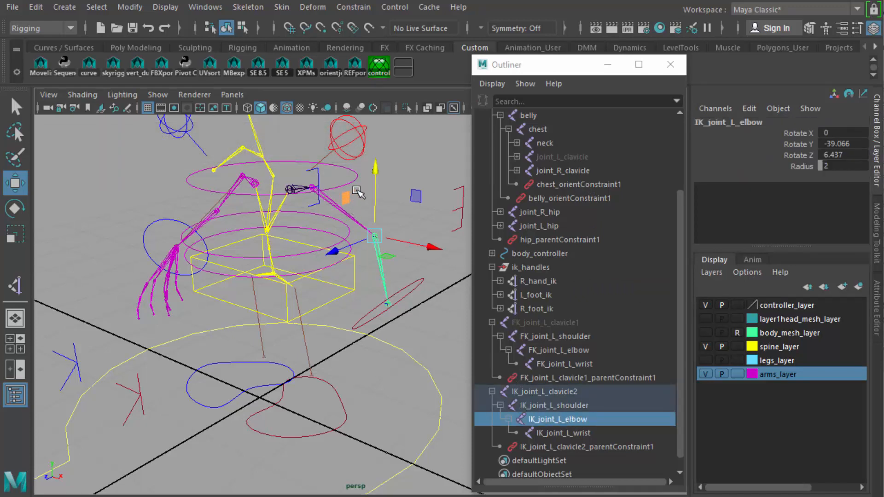
pyautogui.click(419, 158)
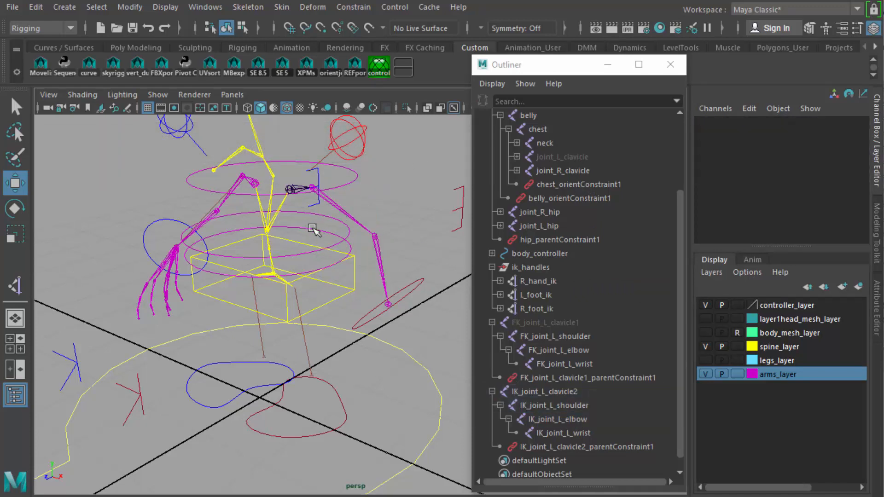
# Create an IK handle from IK_joint_L_shoulder to IK_joint_L_wrist and place it inside the ik_handles group.
pyautogui.click(281, 7)
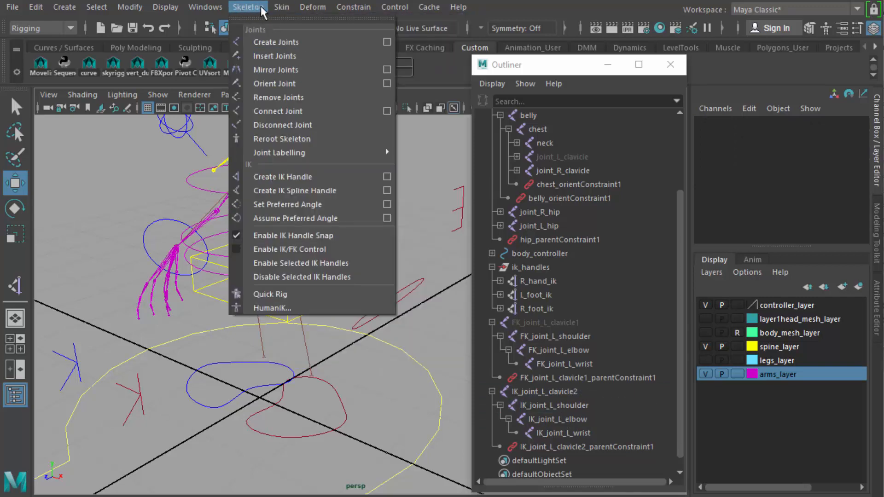
pyautogui.click(257, 7)
pyautogui.click(258, 8)
pyautogui.click(277, 175)
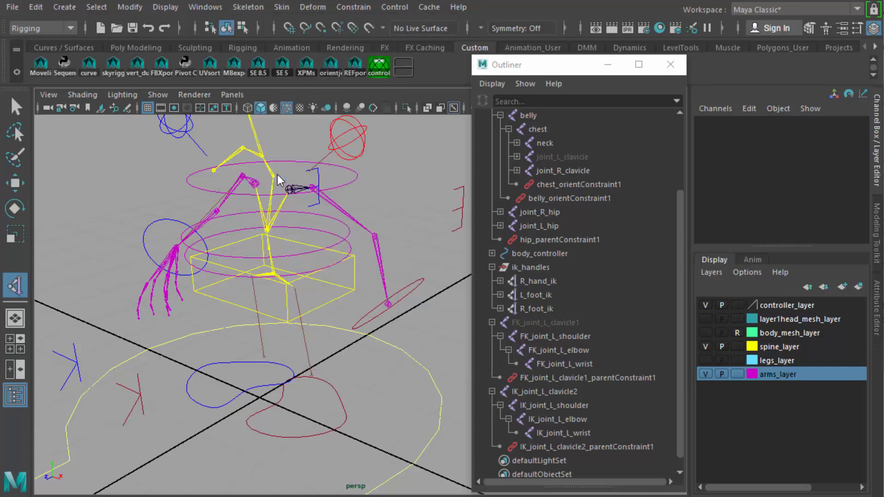
pyautogui.click(312, 188)
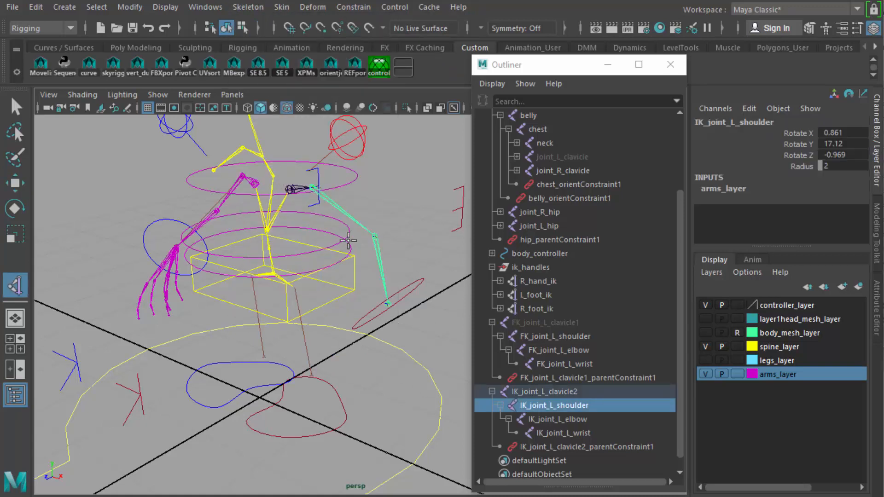
pyautogui.click(388, 302)
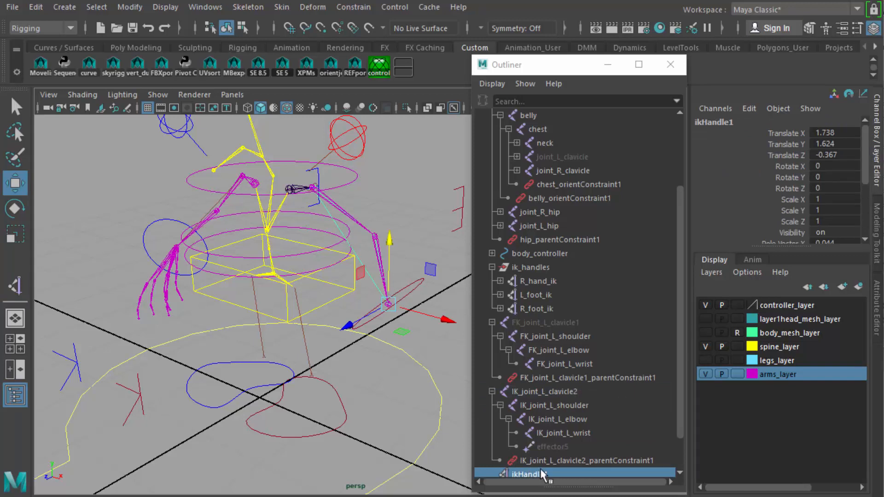
pyautogui.moveTo(542, 475); pyautogui.dragTo(545, 268)
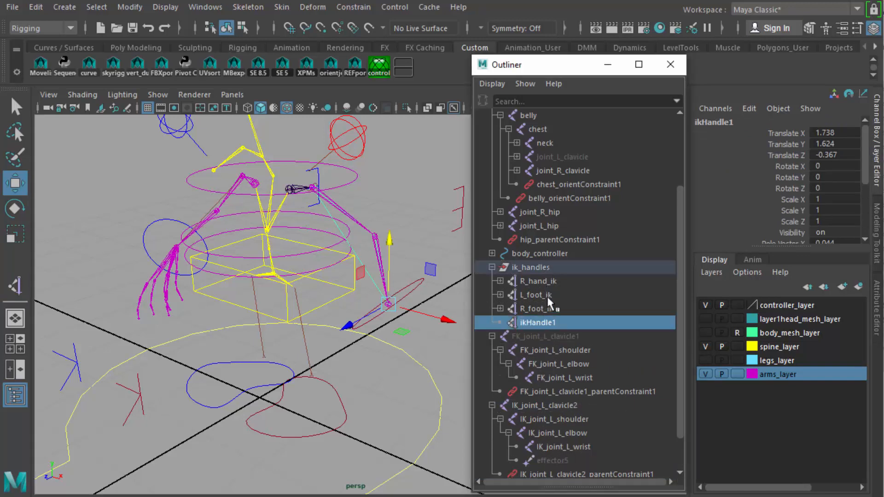
# Rename the new IK handle to L_hand_ik, based on the R_hand_ik name, and place it first in the ik_handles group.
pyautogui.doubleClick(547, 281)
pyautogui.hotkey('ctrl', 'c')
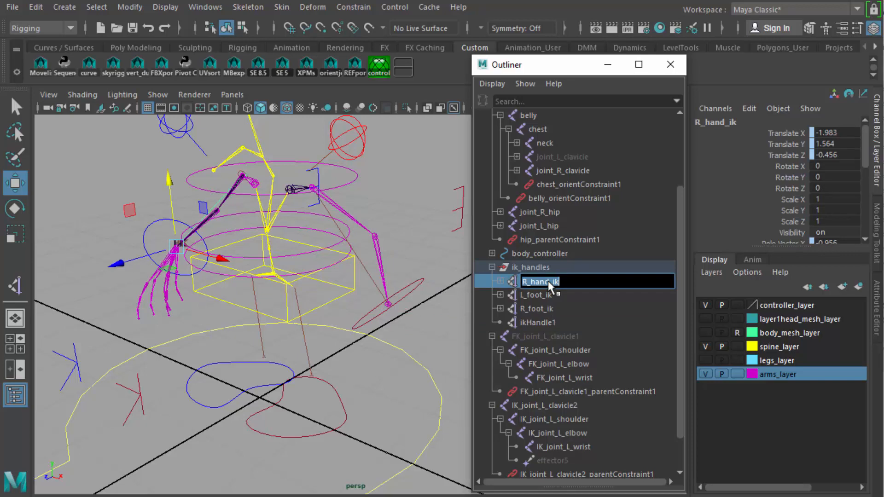
pyautogui.doubleClick(541, 321)
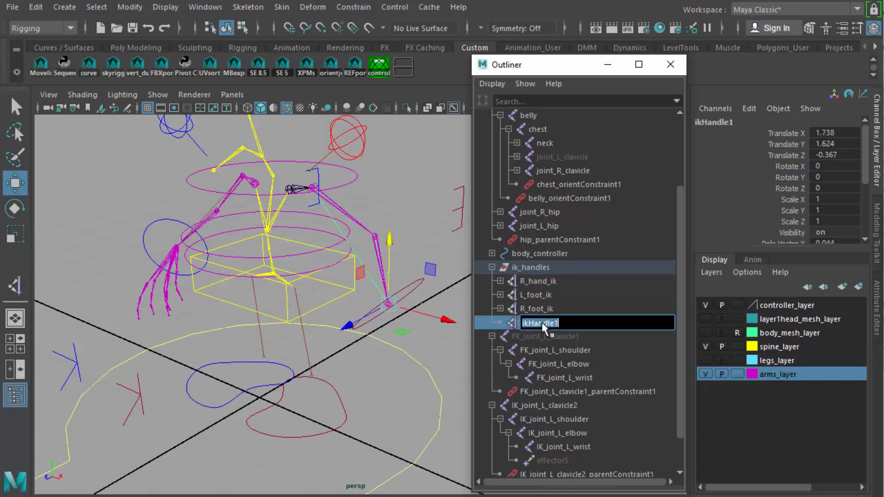
pyautogui.hotkey('ctrl', 'v')
pyautogui.press('Left')
pyautogui.press('Left')
pyautogui.press('Left')
pyautogui.press('Left')
pyautogui.press('Left')
pyautogui.press('Left')
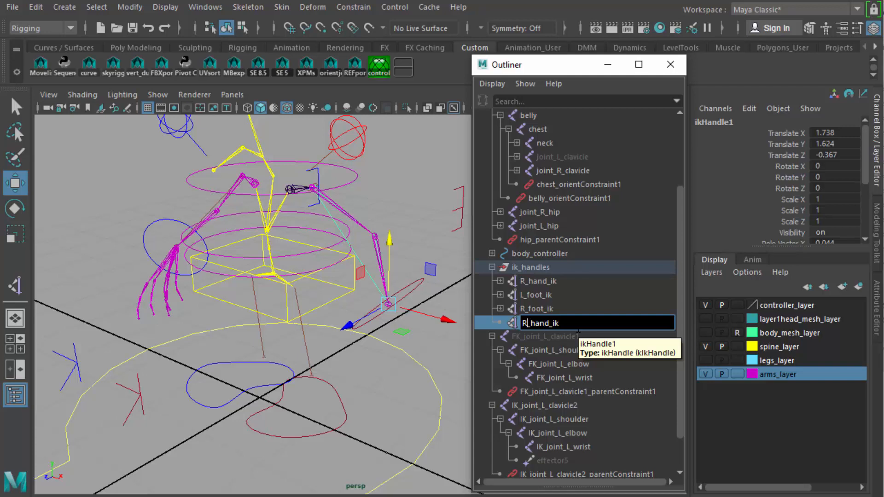
pyautogui.press('BackSpace')
pyautogui.write('L')
pyautogui.press('Return')
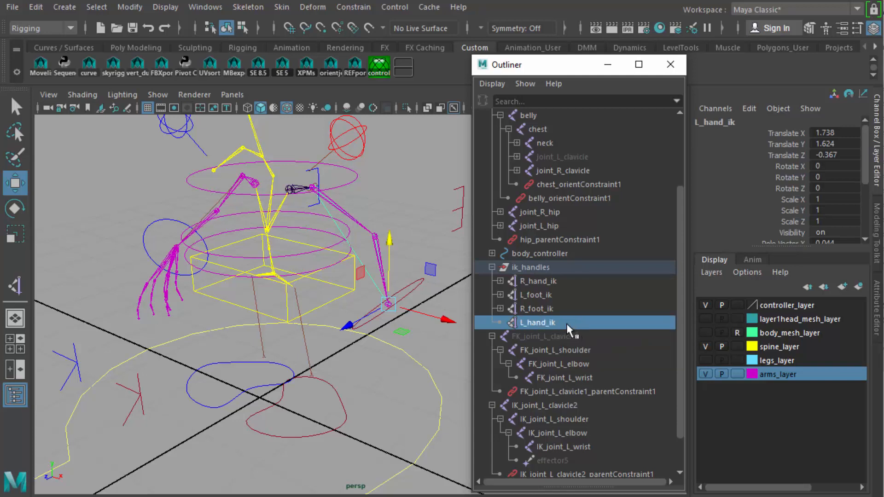
pyautogui.moveTo(566, 324); pyautogui.dragTo(567, 278)
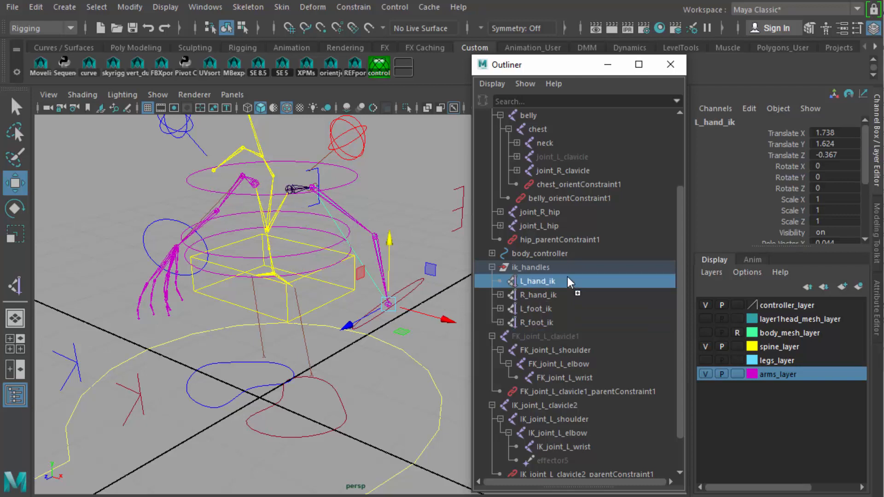
# Test whether the left arm follows by moving L_hand_constraint upward, and undo the move.
pyautogui.click(415, 282)
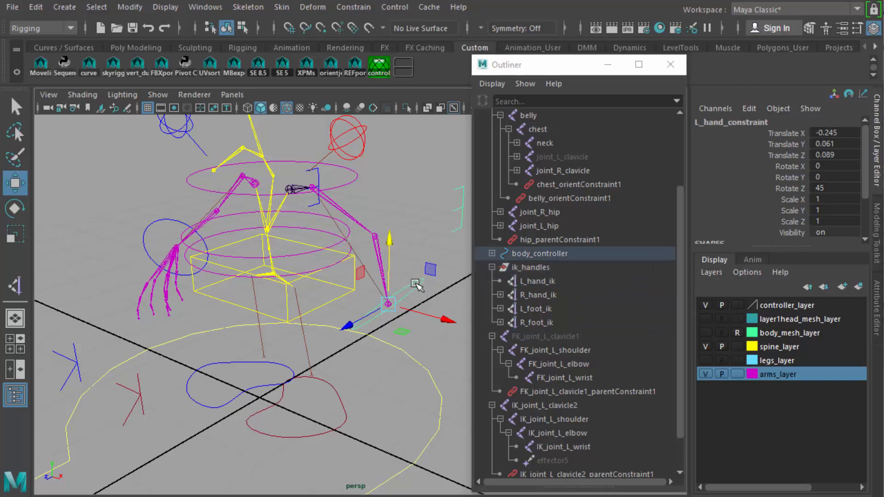
pyautogui.moveTo(394, 302); pyautogui.dragTo(425, 274)
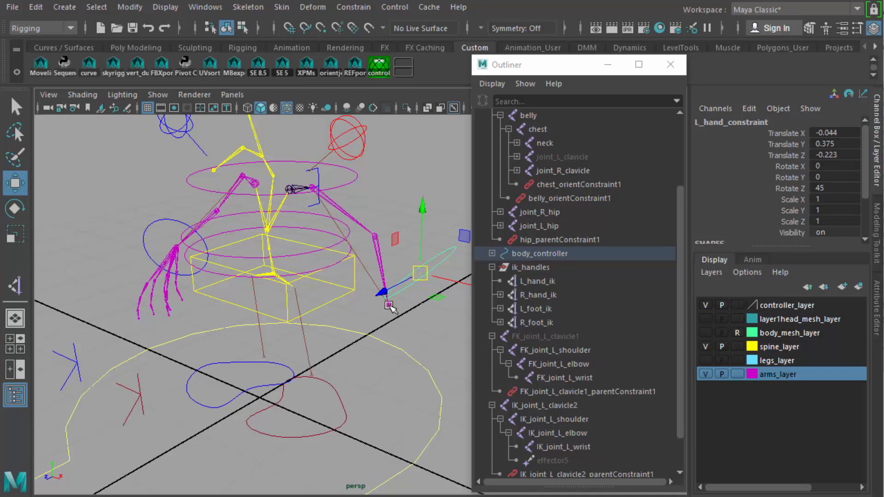
pyautogui.click(423, 274)
pyautogui.click(407, 168)
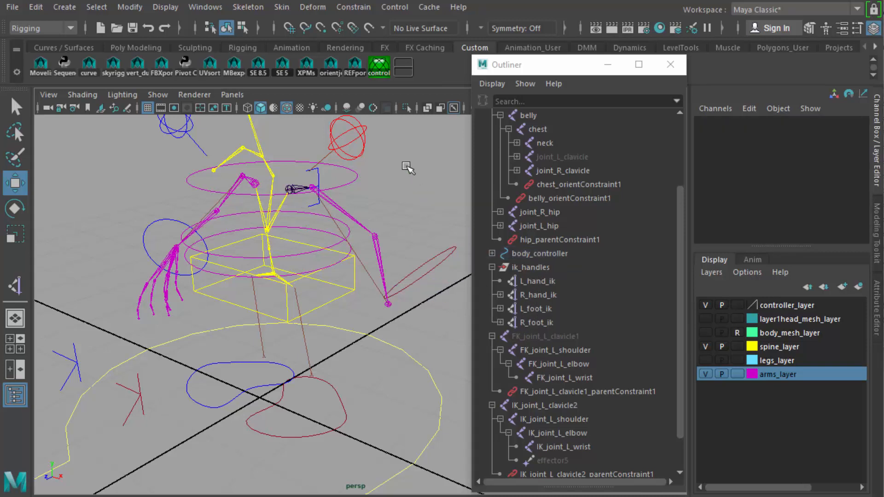
pyautogui.hotkey('ctrl', 'z')
pyautogui.hotkey('ctrl', 'z')
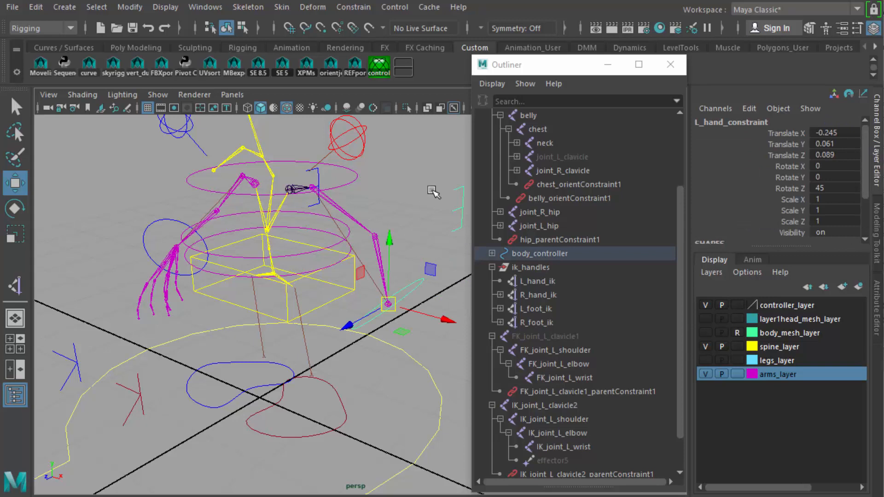
# Expand body_controller and split the Outliner into two panes, with L_hand_constraint in one and the ik_handles group in the other.
pyautogui.click(492, 253)
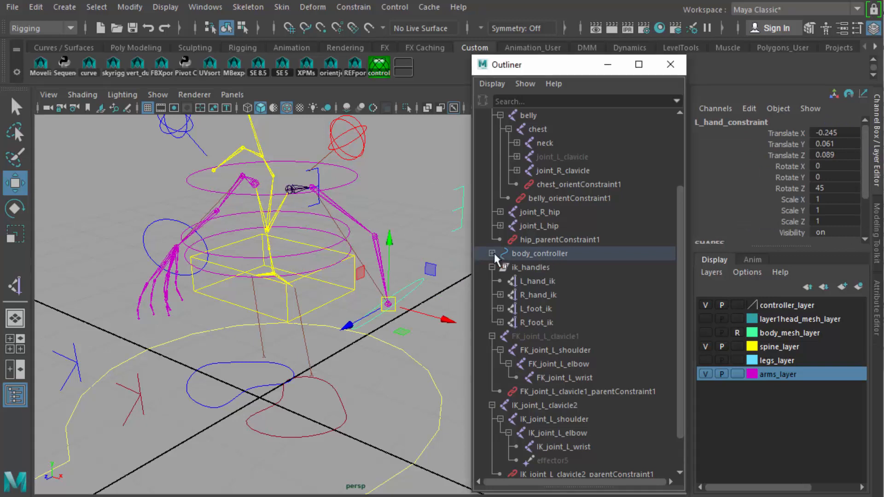
pyautogui.moveTo(681, 249); pyautogui.dragTo(674, 302)
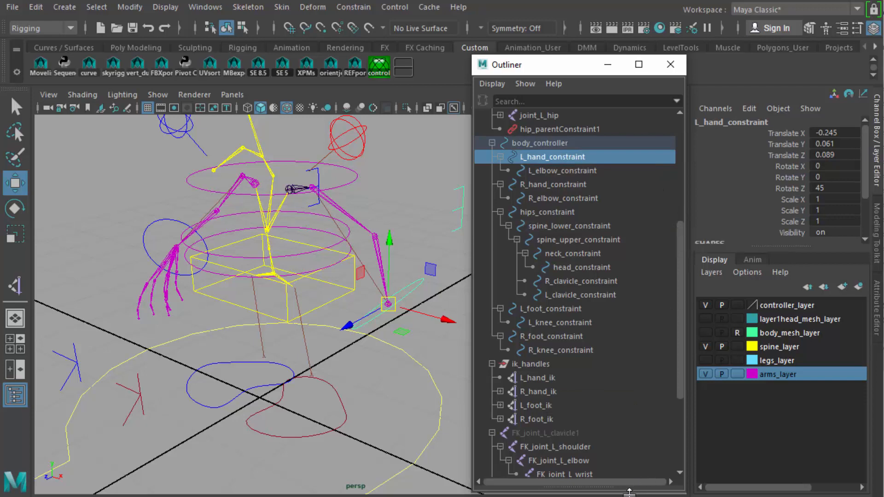
pyautogui.moveTo(628, 492); pyautogui.dragTo(635, 382)
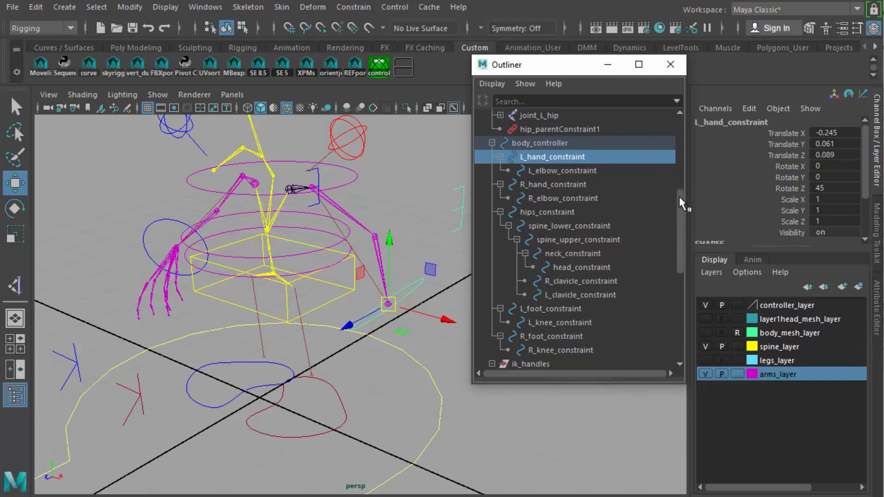
pyautogui.moveTo(679, 196)
pyautogui.mouseDown()
pyautogui.moveTo(678, 217)
pyautogui.moveTo(678, 192)
pyautogui.mouseUp()
pyautogui.moveTo(573, 378); pyautogui.dragTo(585, 234)
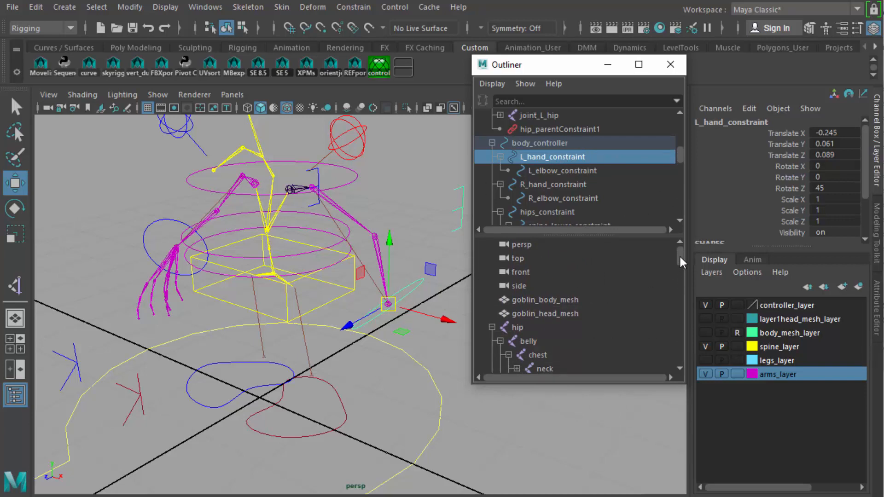
pyautogui.moveTo(680, 258); pyautogui.dragTo(678, 323)
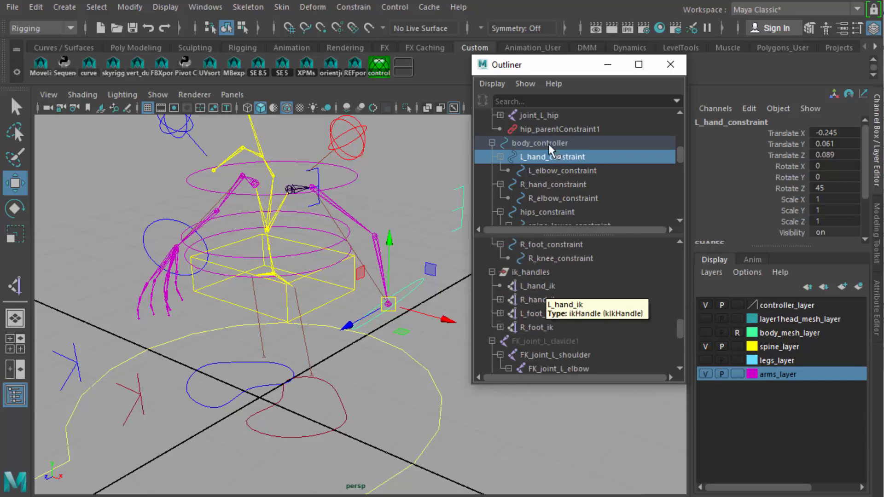
# Parent-constrain L_hand_ik to L_hand_constraint and raise the hand control slightly to check the arm.
pyautogui.click(553, 285)
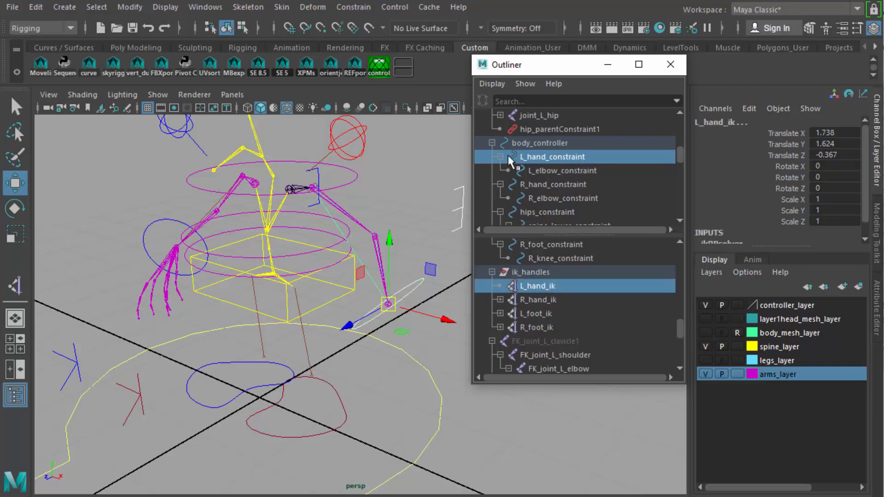
pyautogui.click(360, 9)
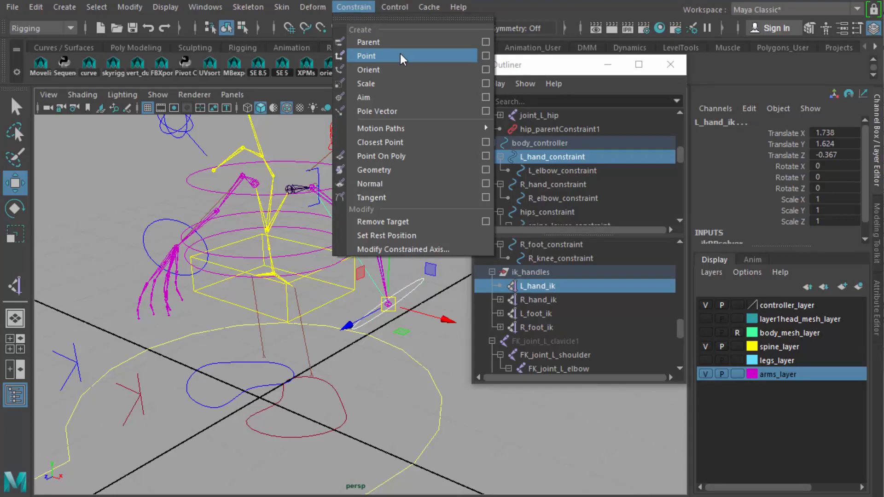
pyautogui.click(423, 48)
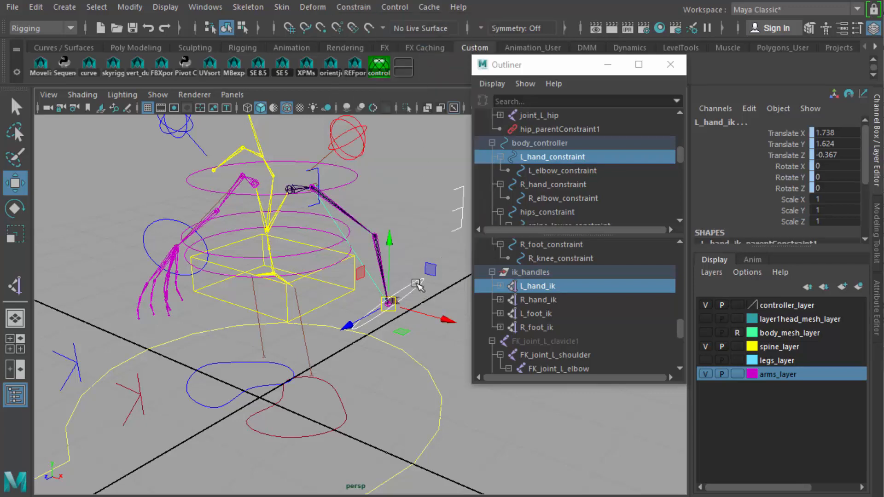
pyautogui.click(415, 284)
pyautogui.moveTo(389, 304)
pyautogui.mouseDown()
pyautogui.moveTo(397, 279)
pyautogui.moveTo(378, 224)
pyautogui.moveTo(341, 295)
pyautogui.moveTo(354, 285)
pyautogui.moveTo(373, 295)
pyautogui.moveTo(379, 253)
pyautogui.moveTo(371, 296)
pyautogui.moveTo(401, 233)
pyautogui.moveTo(384, 298)
pyautogui.moveTo(392, 288)
pyautogui.mouseUp()
# Try a pole vector constraint with L_hand_ik selected before L_elbow_constraint, undo it and clear the selection.
pyautogui.click(530, 285)
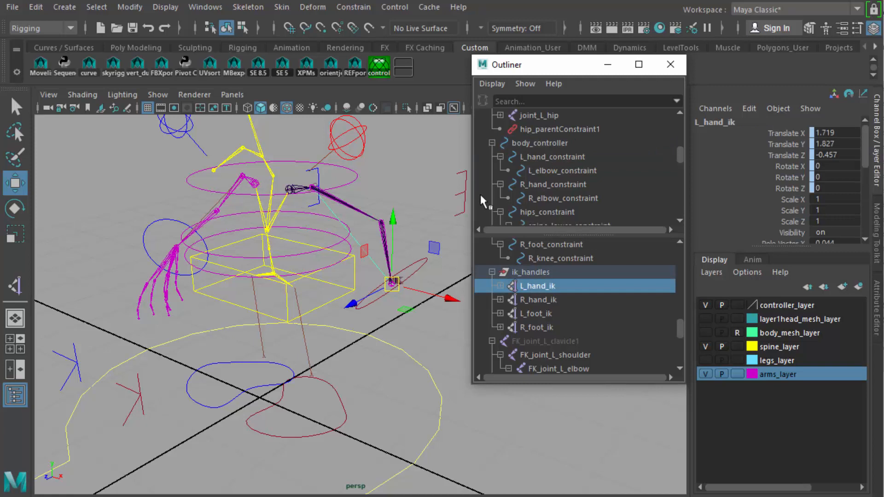
pyautogui.click(462, 194)
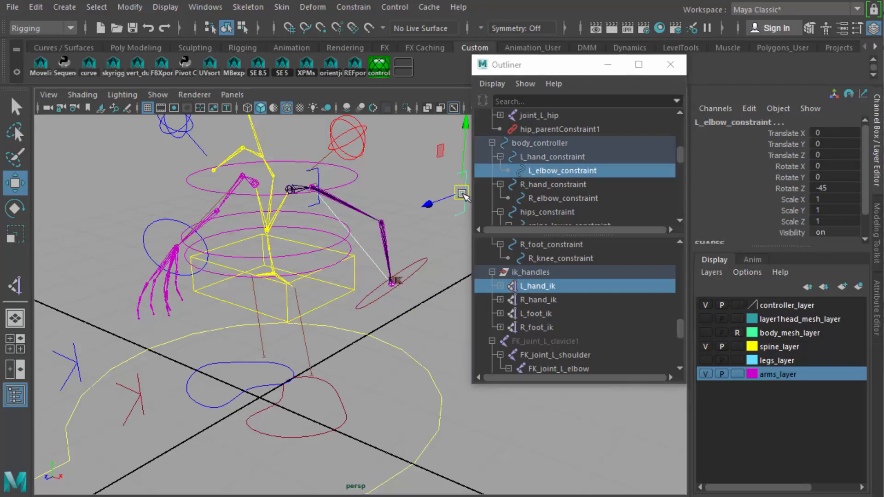
pyautogui.click(343, 6)
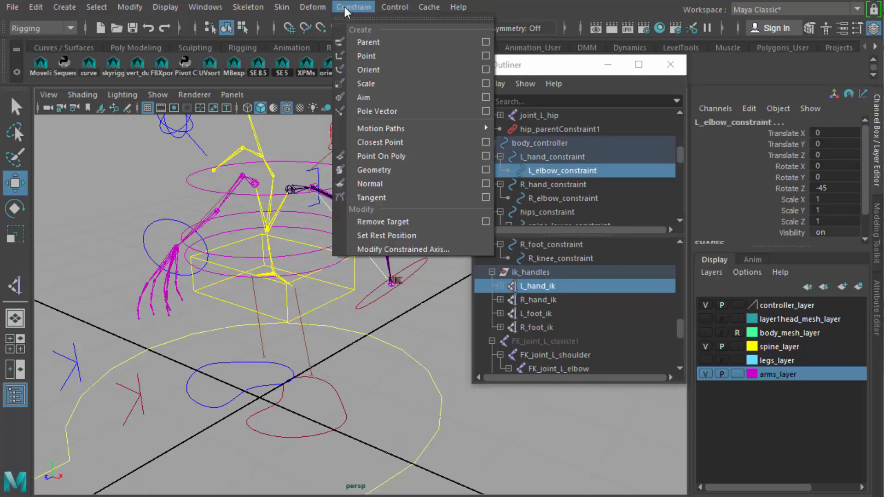
pyautogui.click(376, 111)
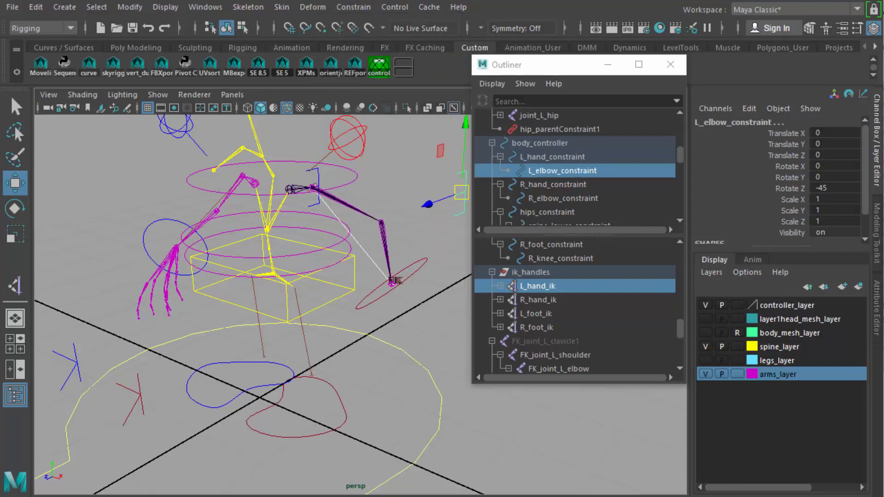
pyautogui.hotkey('ctrl', 'z')
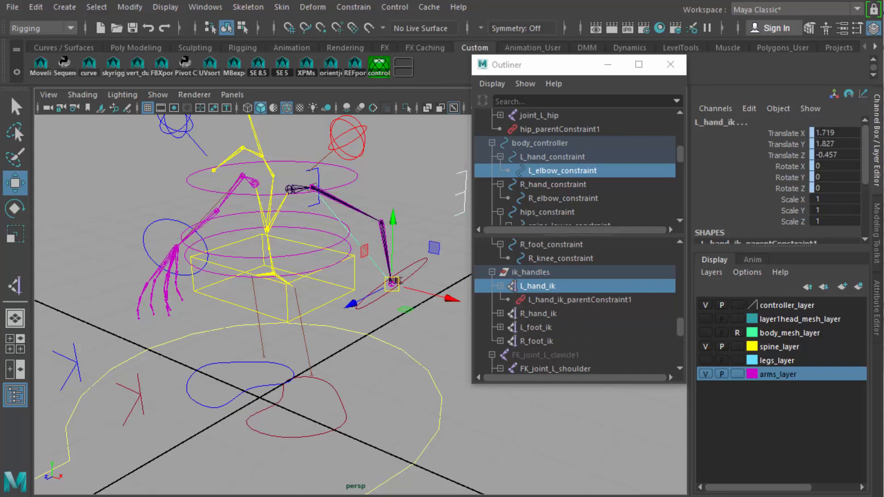
pyautogui.click(492, 408)
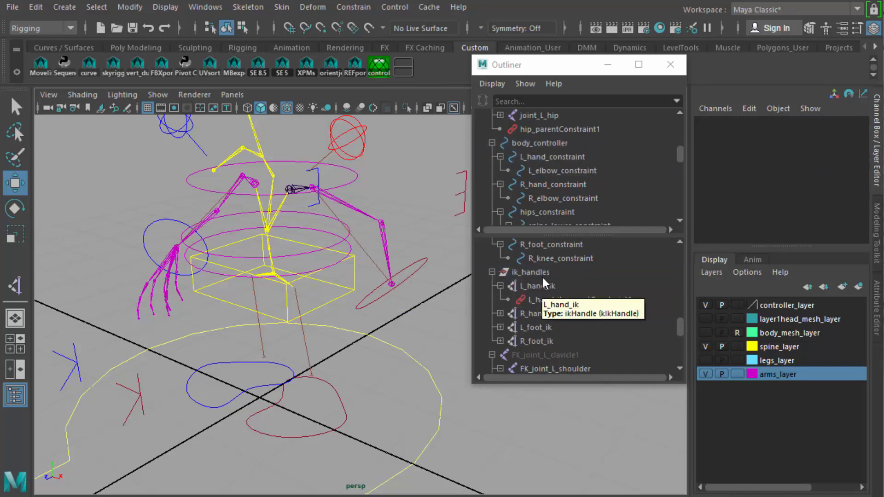
# Apply a pole vector constraint from L_elbow_constraint to L_hand_ik, selecting the elbow control first.
pyautogui.click(564, 171)
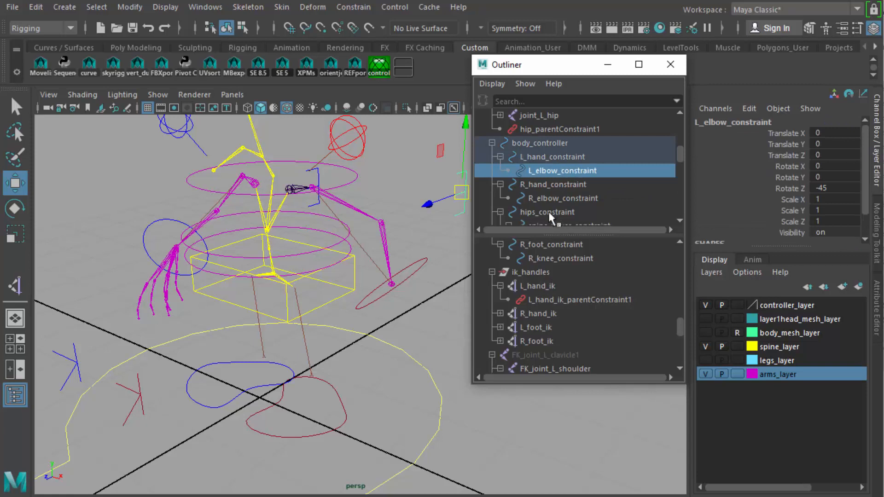
pyautogui.keyDown('ctrl'); pyautogui.click(538, 285); pyautogui.keyUp('ctrl')
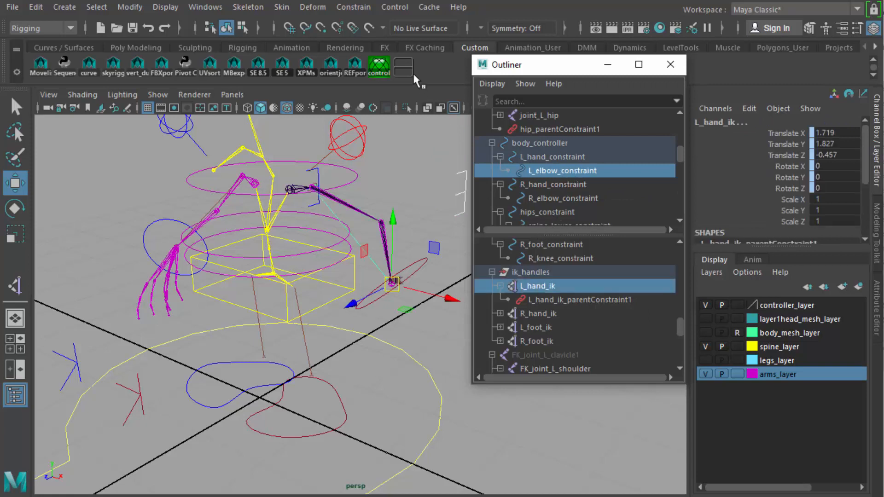
pyautogui.click(354, 6)
pyautogui.click(382, 111)
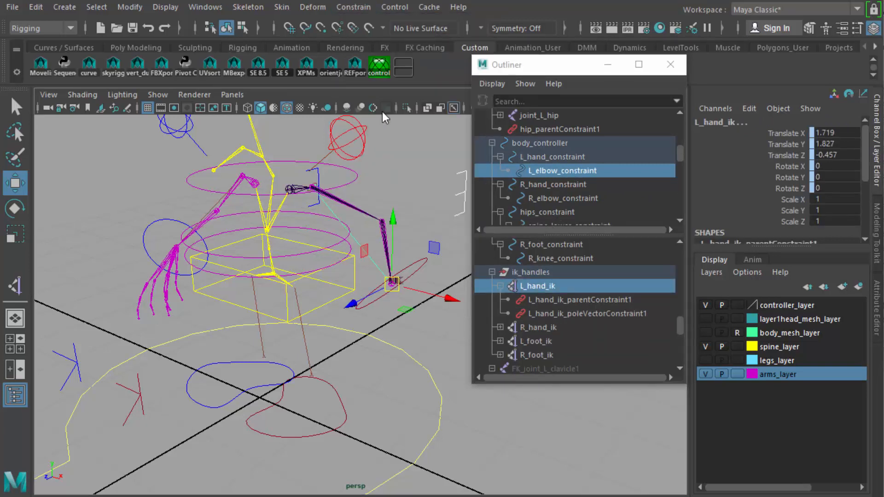
# Move the Outliner clear of the elbow control and shift L_elbow_constraint to about -0.433 in Translate X and 0.433 in Translate Y.
pyautogui.click(464, 188)
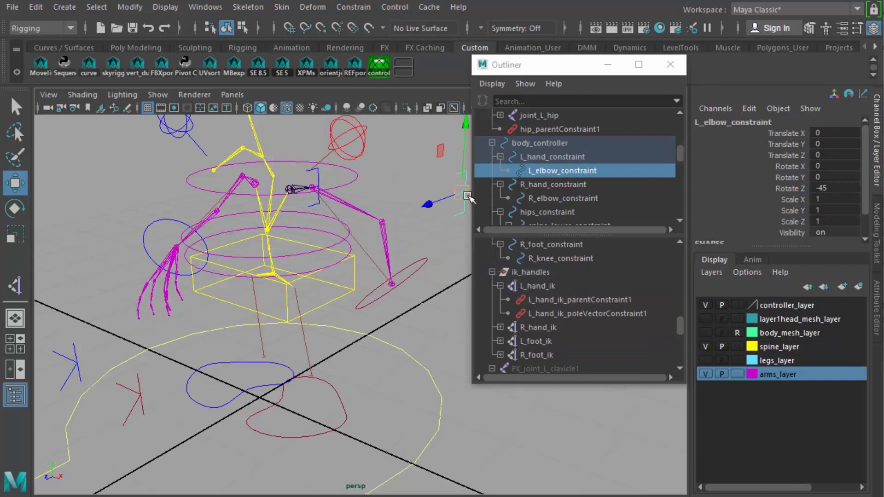
pyautogui.moveTo(542, 75); pyautogui.dragTo(609, 101)
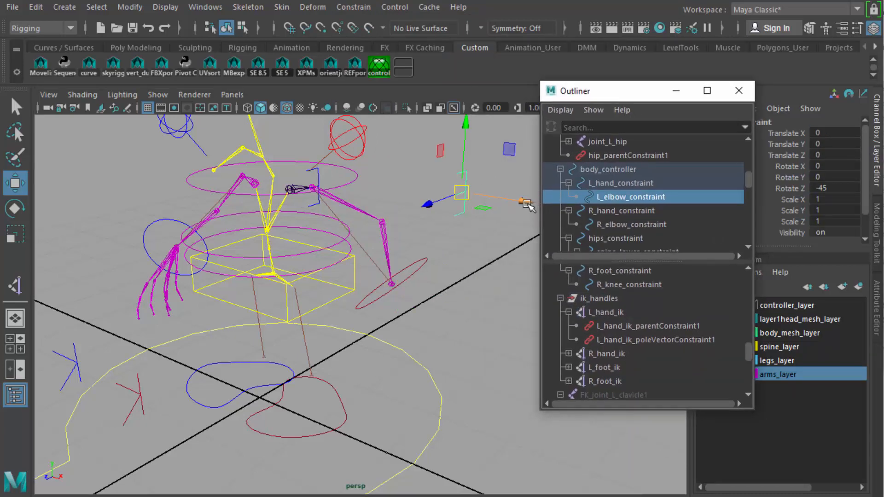
pyautogui.moveTo(527, 202); pyautogui.dragTo(479, 225)
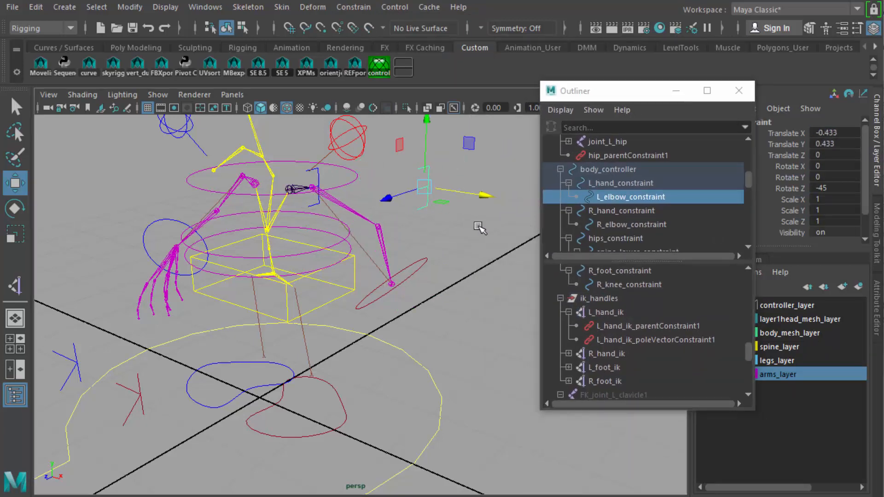
# Dock the Outliner above the perspective viewport.
pyautogui.keyDown('alt'); pyautogui.moveTo(440, 386); pyautogui.dragTo(454, 407); pyautogui.keyUp('alt')
pyautogui.moveTo(642, 93); pyautogui.dragTo(322, 99)
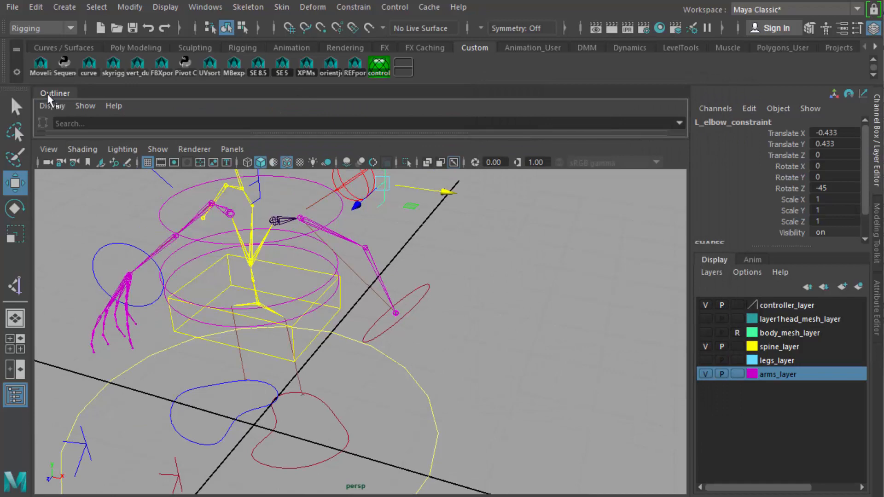
# Undock the Outliner off the viewport, clear the selection, and hide and reshow controller_layer to view the bare skeleton.
pyautogui.moveTo(55, 93); pyautogui.dragTo(0, 138)
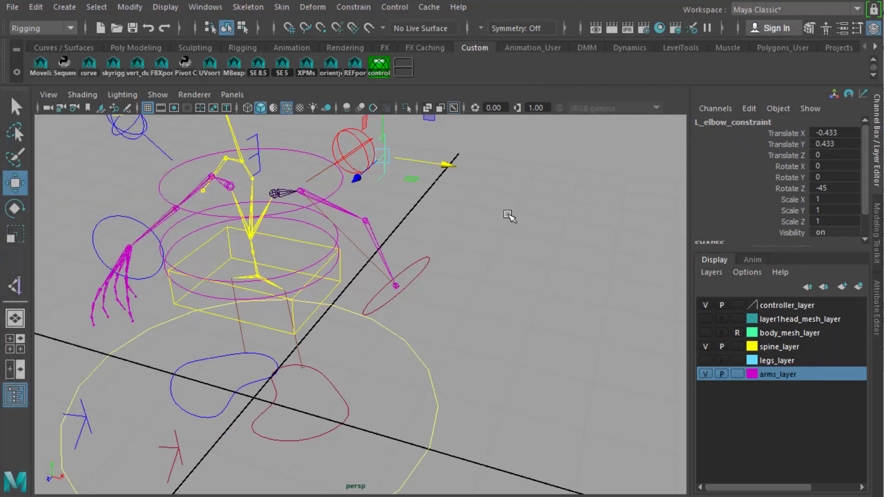
pyautogui.click(529, 271)
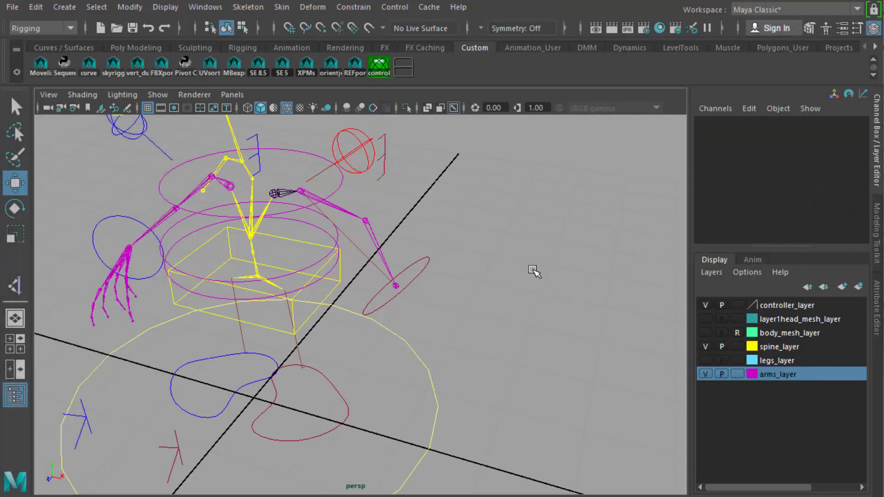
pyautogui.click(705, 305)
pyautogui.keyDown('alt'); pyautogui.moveTo(475, 360); pyautogui.dragTo(511, 389); pyautogui.keyUp('alt')
pyautogui.click(704, 305)
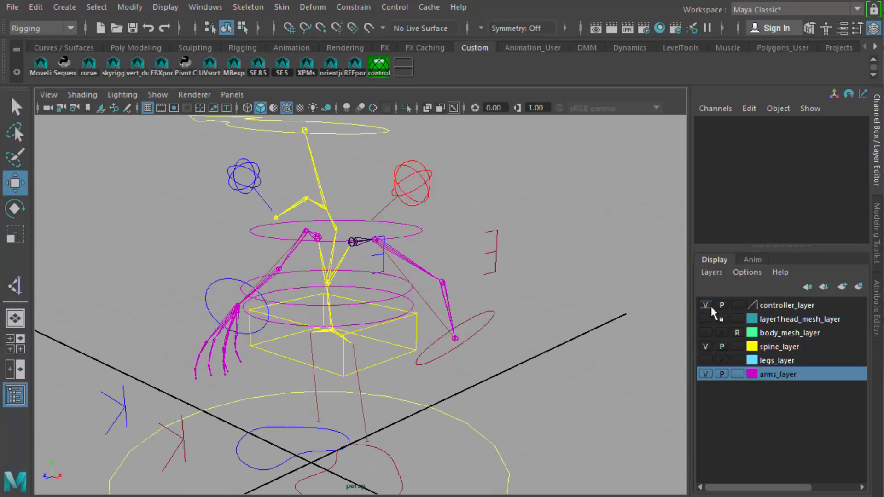
# Try lowering L_hand_constraint to about -0.019 in Translate Y with controller_layer hidden, undo the move and show the layer again.
pyautogui.click(489, 319)
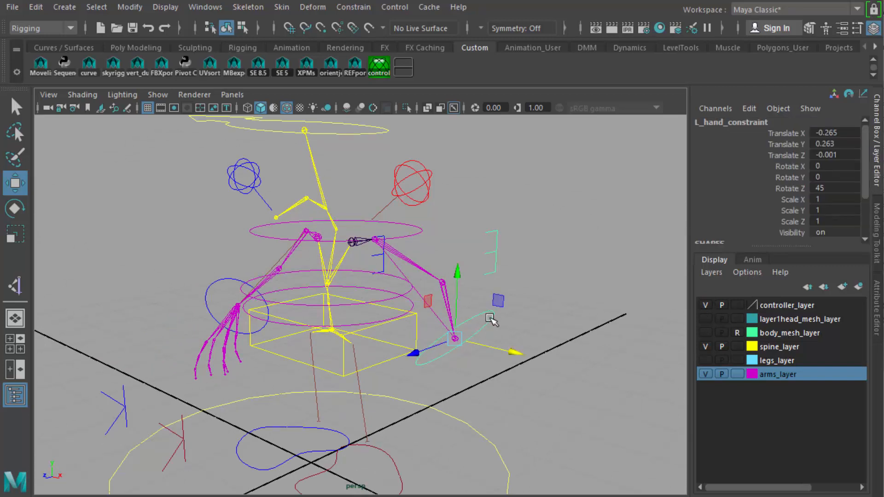
pyautogui.click(705, 305)
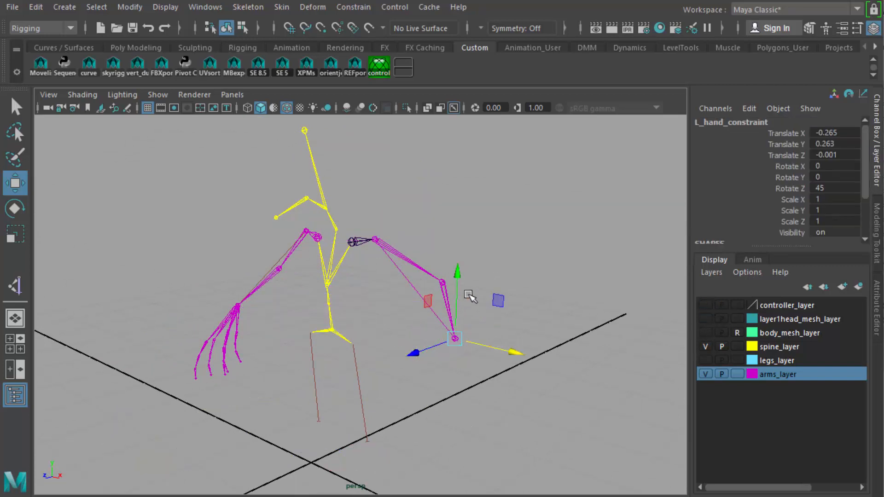
pyautogui.moveTo(458, 270); pyautogui.dragTo(475, 299)
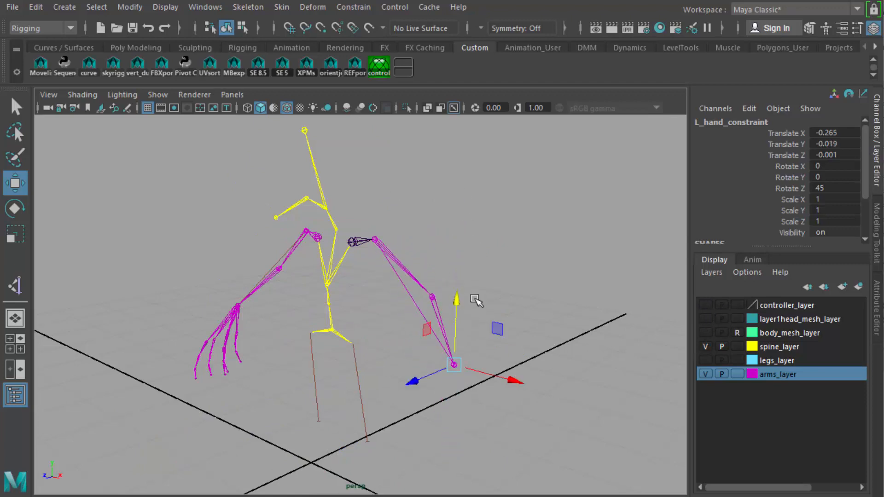
pyautogui.hotkey('ctrl', 'z')
pyautogui.click(705, 305)
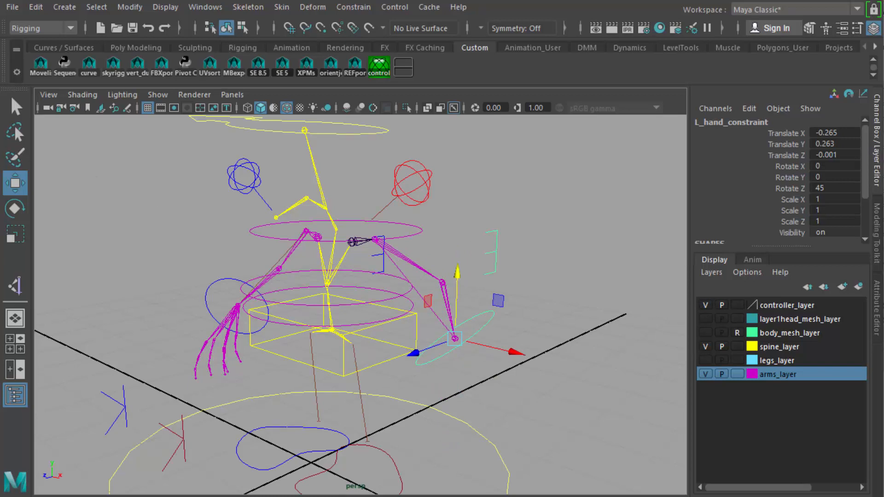
# Bring back the Outliner, collapse L_hand_ik, and inspect the lower spine and hips controls and IK_joint_L_clavicle2.
pyautogui.moveTo(0, 156); pyautogui.dragTo(626, 0)
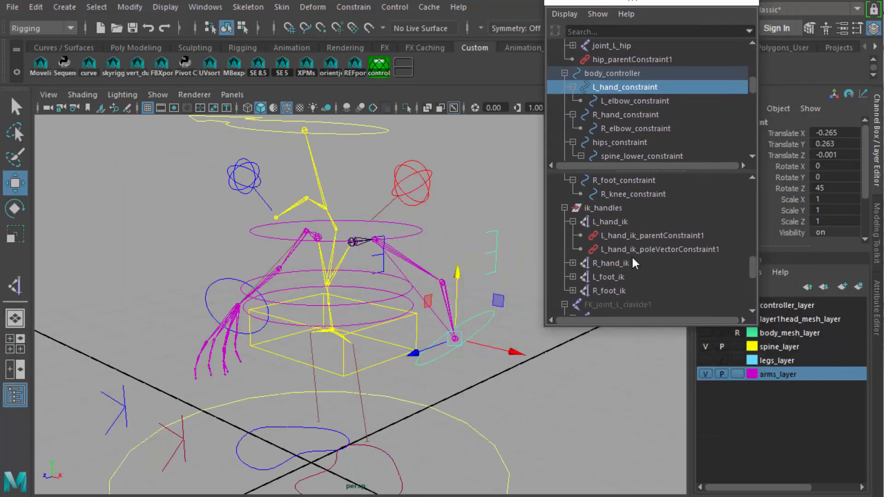
pyautogui.click(572, 222)
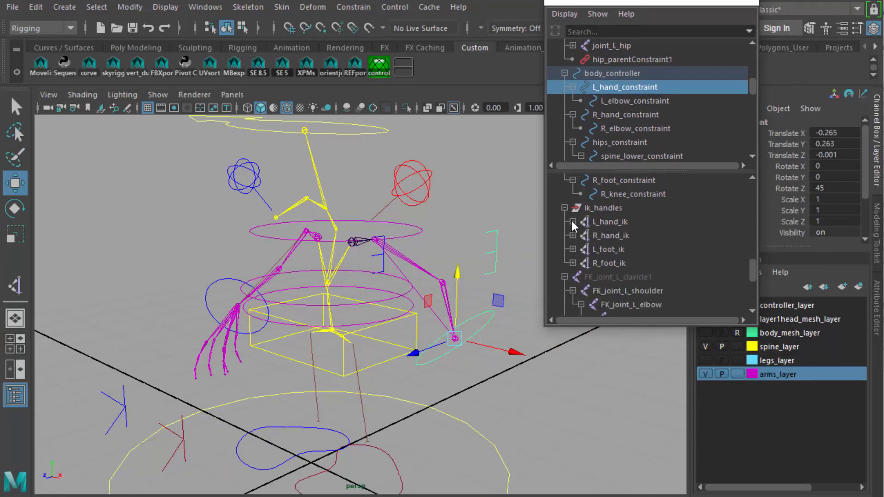
pyautogui.scroll(-3, 753, 266)
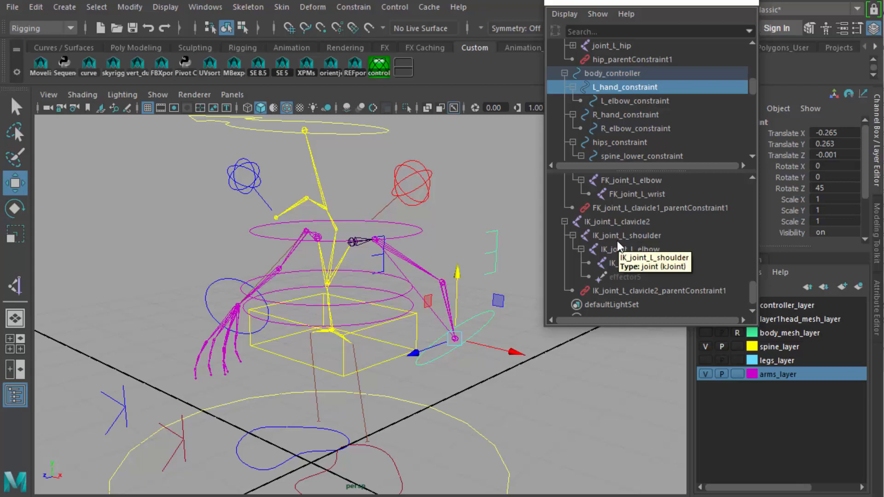
pyautogui.click(386, 344)
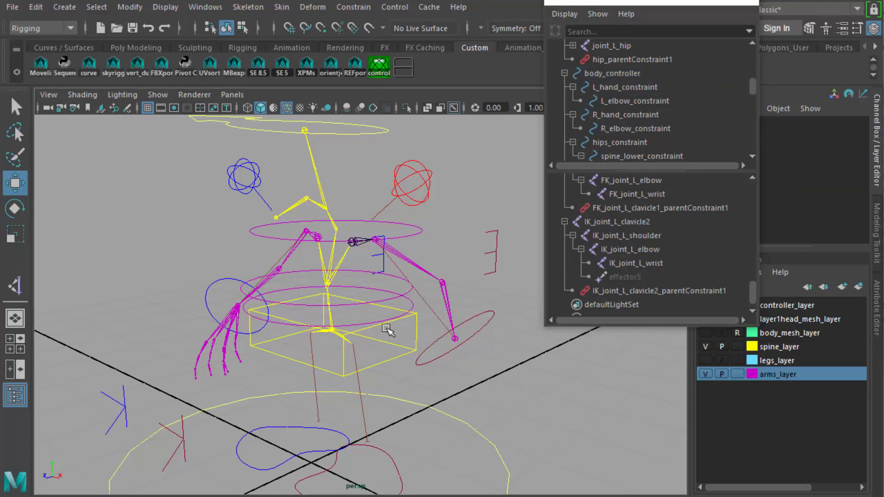
pyautogui.click(384, 298)
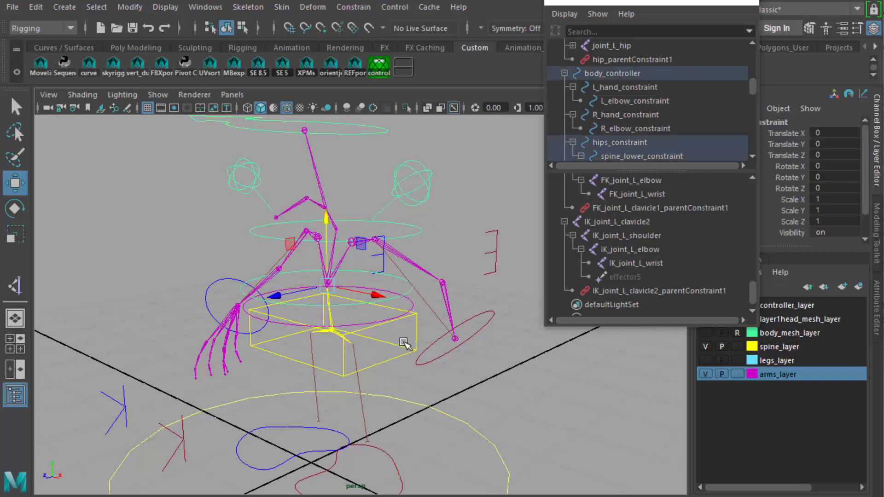
pyautogui.click(382, 340)
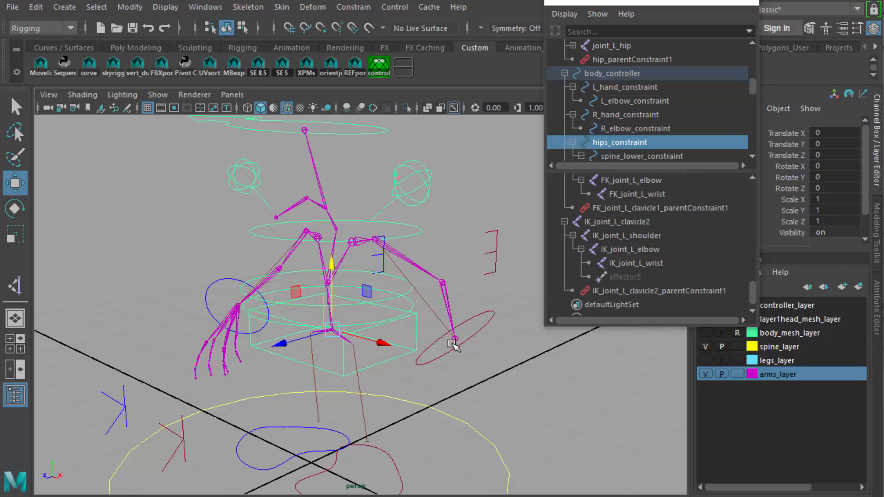
pyautogui.click(623, 220)
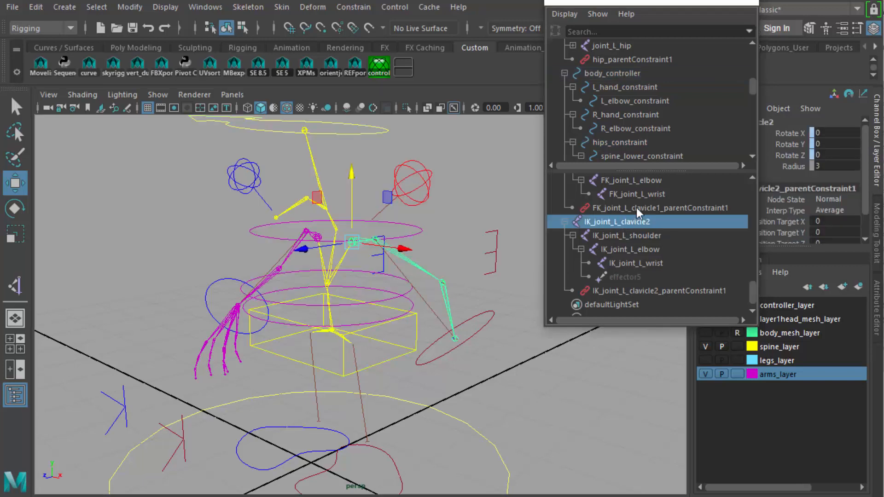
# Reopen the Outliner fully in view, remove its split pane and collapse the body_controller hierarchy.
pyautogui.click(748, 4)
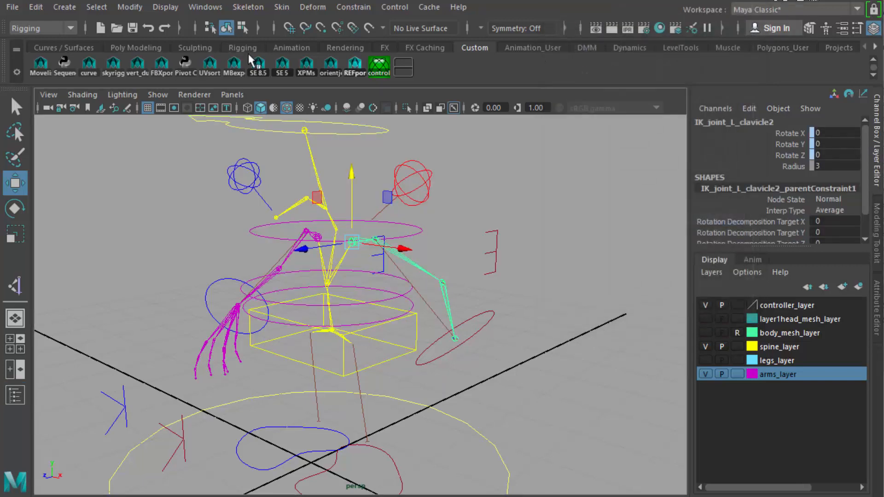
pyautogui.click(202, 7)
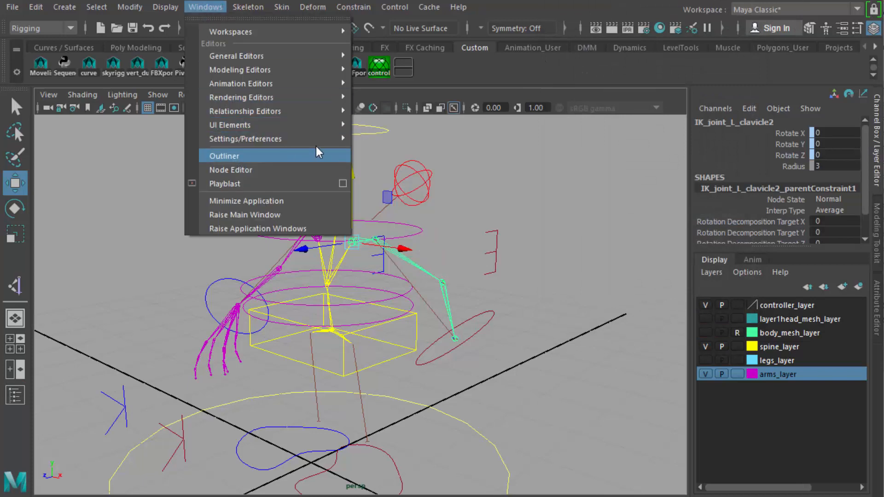
pyautogui.click(315, 158)
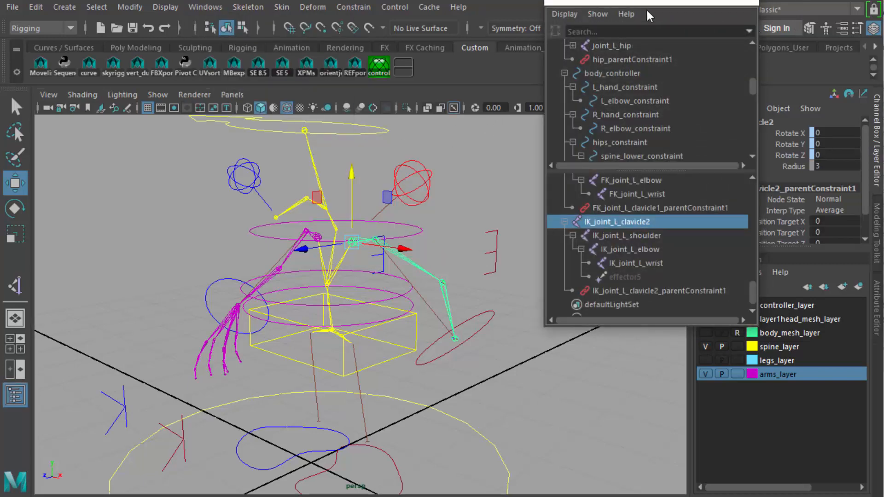
pyautogui.moveTo(646, 8); pyautogui.dragTo(567, 123)
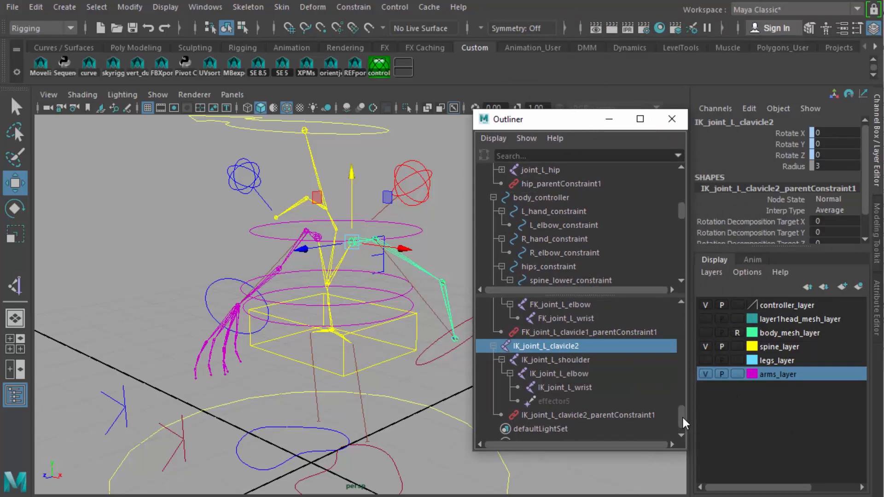
pyautogui.moveTo(597, 295); pyautogui.dragTo(597, 460)
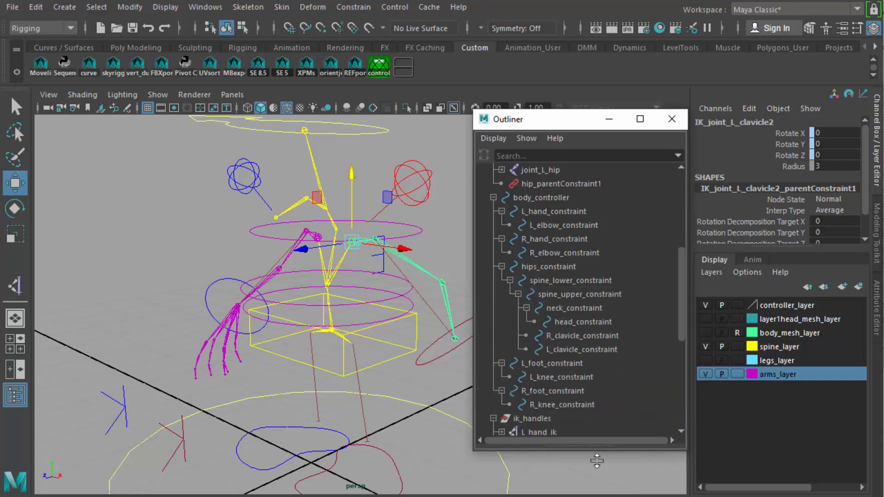
pyautogui.moveTo(681, 302); pyautogui.dragTo(680, 297)
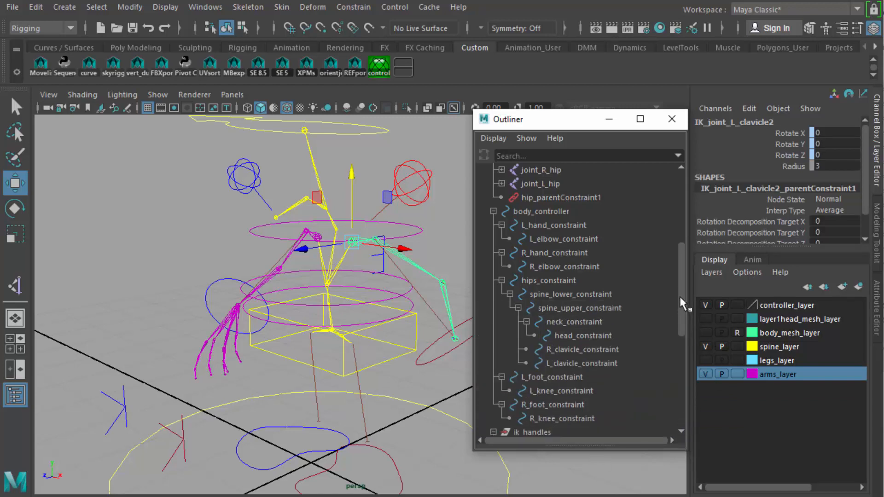
pyautogui.click(493, 211)
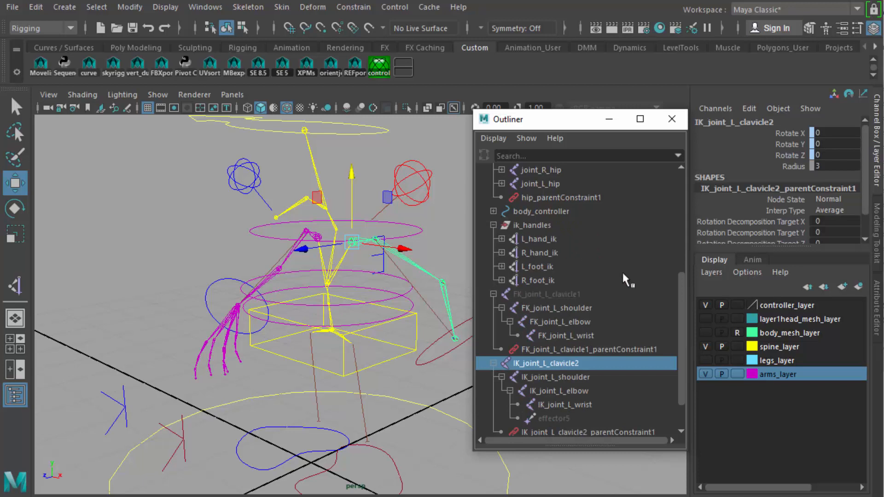
# Inspect joint_L_clavicle under the chest joint in the Outliner hierarchy.
pyautogui.moveTo(675, 288); pyautogui.dragTo(662, 186)
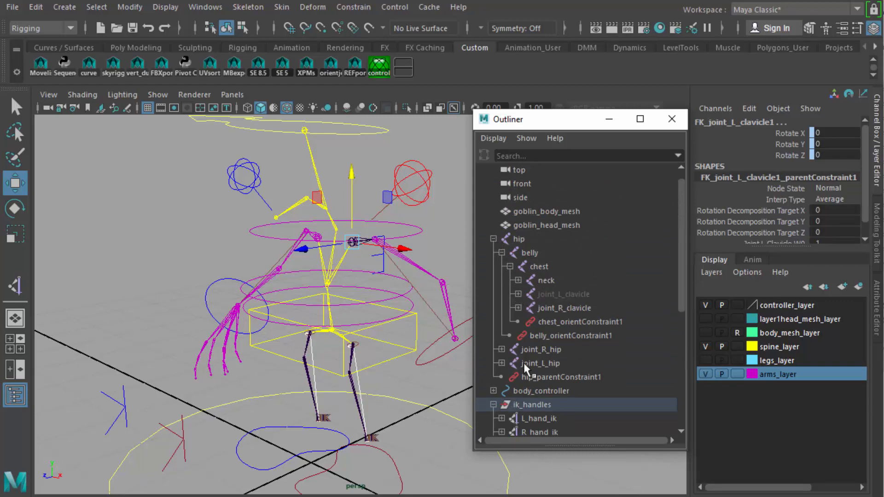
pyautogui.click(564, 295)
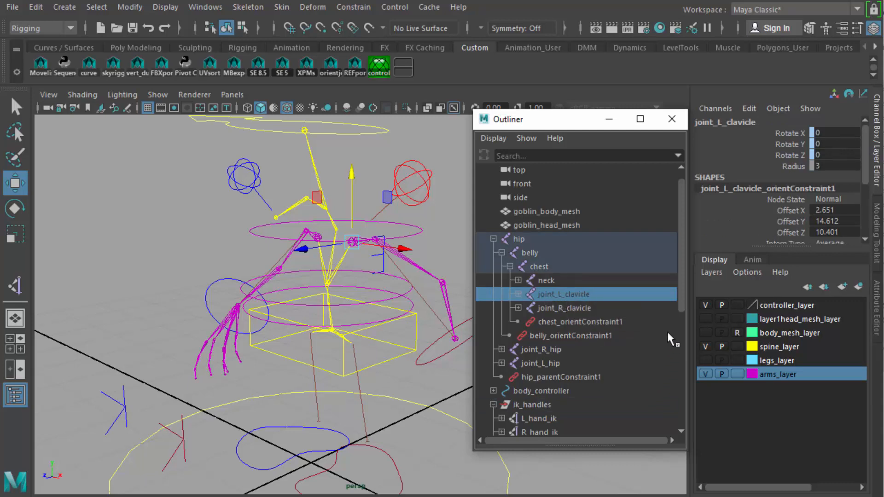
pyautogui.moveTo(680, 290); pyautogui.dragTo(684, 397)
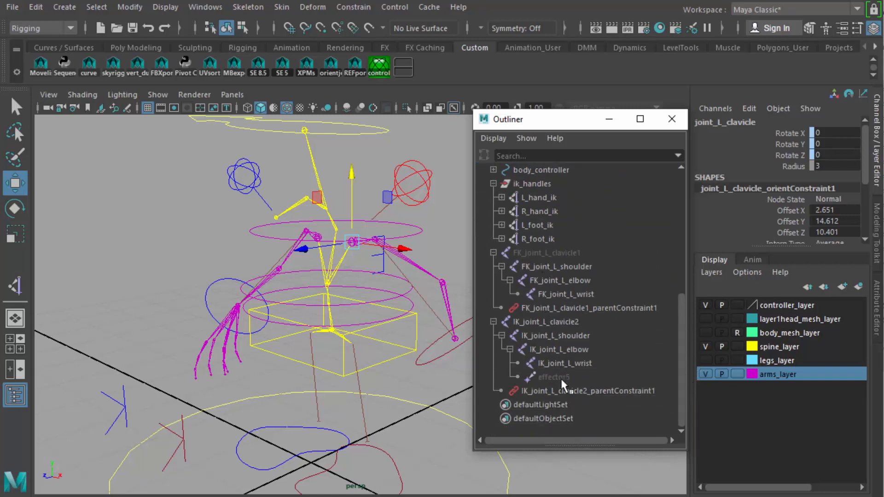
# Group IK_joint_L_clavicle2 and FK_joint_L_clavicle1, name the group IK_skeleton, and collapse the ik_handles and hip hierarchies.
pyautogui.click(554, 321)
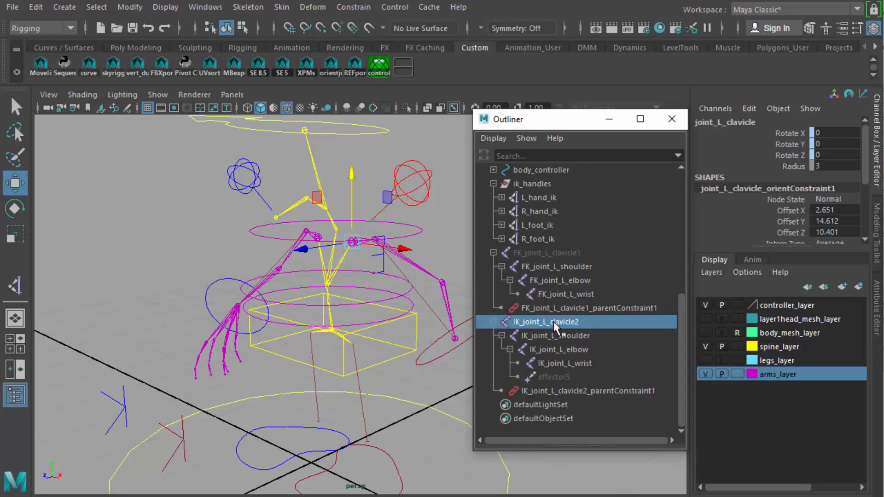
pyautogui.keyDown('ctrl'); pyautogui.click(545, 247); pyautogui.keyUp('ctrl')
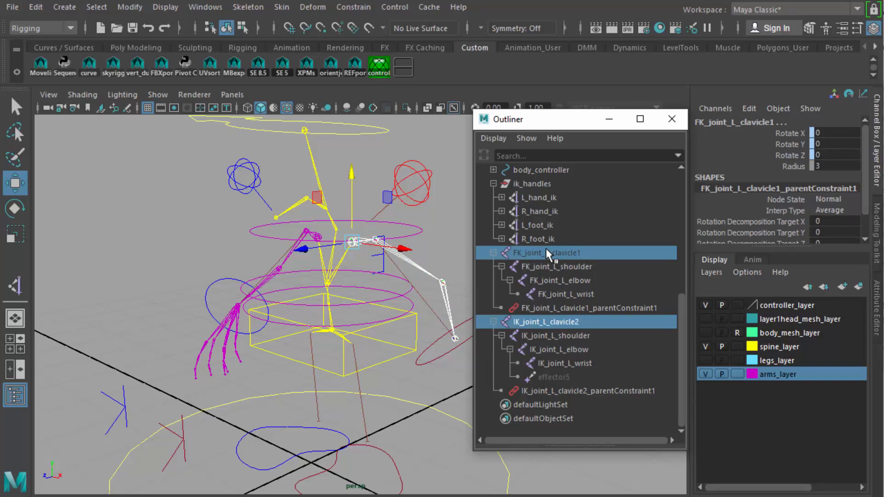
pyautogui.hotkey('ctrl', 'g')
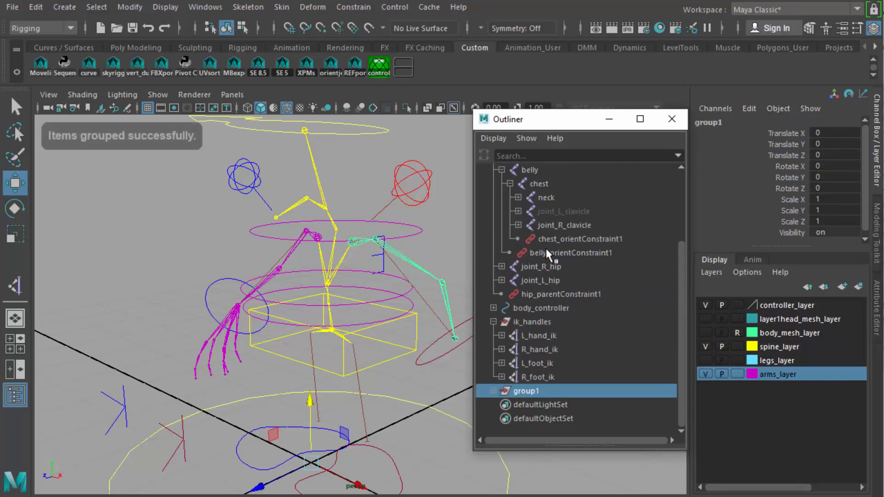
pyautogui.doubleClick(552, 390)
pyautogui.write('IK_skeleton')
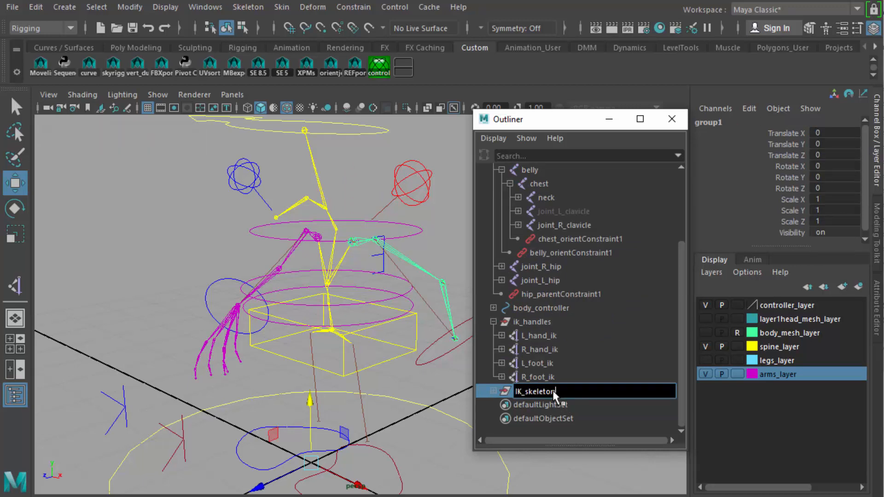
pyautogui.press('Return')
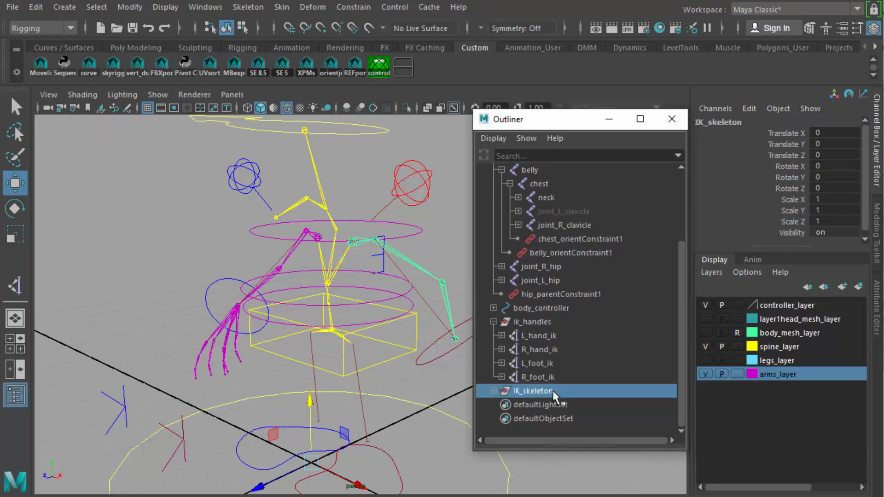
pyautogui.click(493, 321)
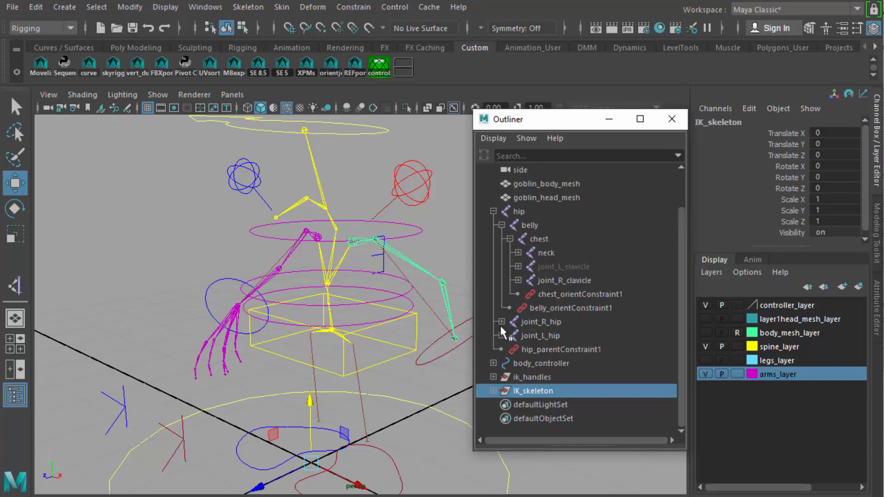
pyautogui.click(493, 211)
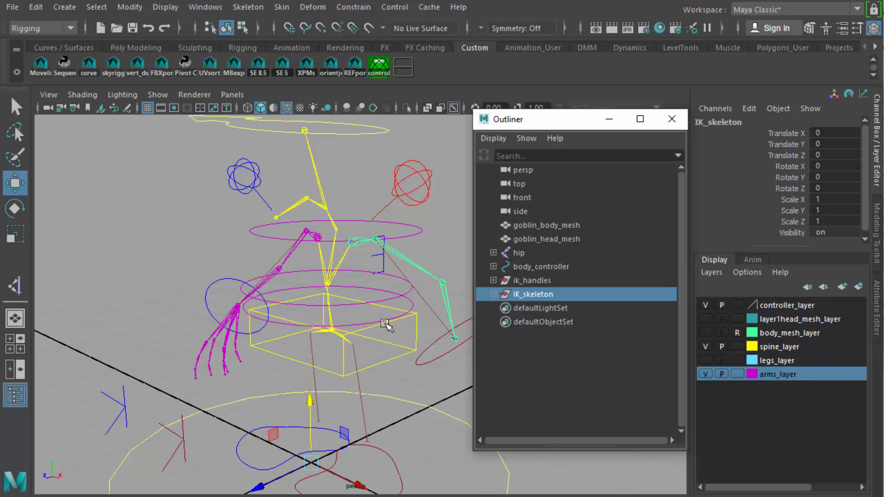
# Raise hips_constraint slightly and move L_hand_constraint to about -0.469, 0.249 and 0.194 in Translate X, Y and Z.
pyautogui.click(366, 331)
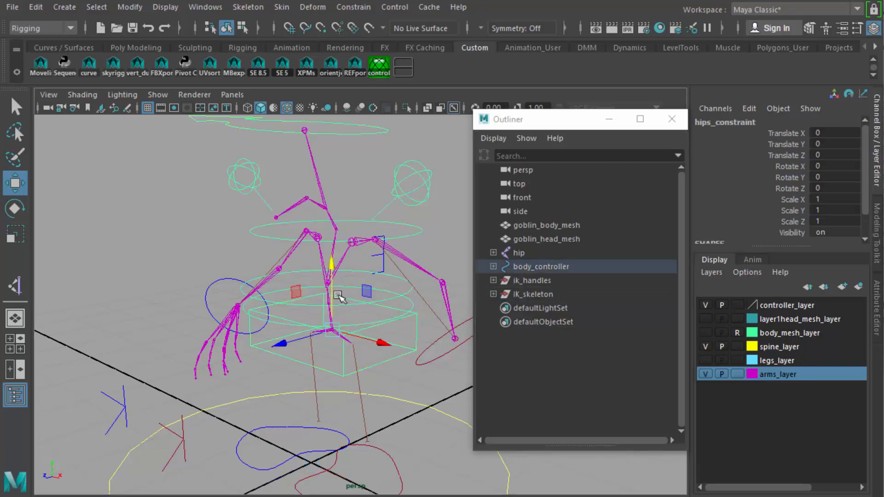
pyautogui.moveTo(338, 296); pyautogui.dragTo(391, 261)
pyautogui.click(538, 293)
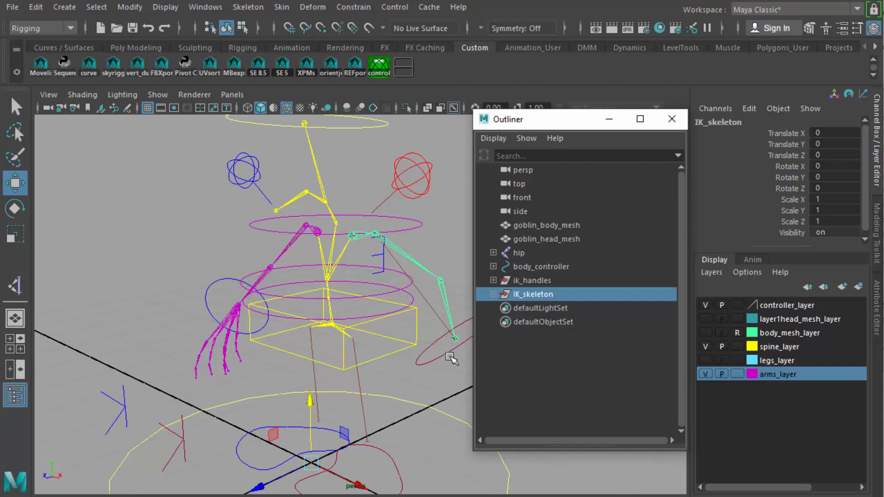
pyautogui.click(447, 348)
pyautogui.moveTo(456, 336); pyautogui.dragTo(430, 323)
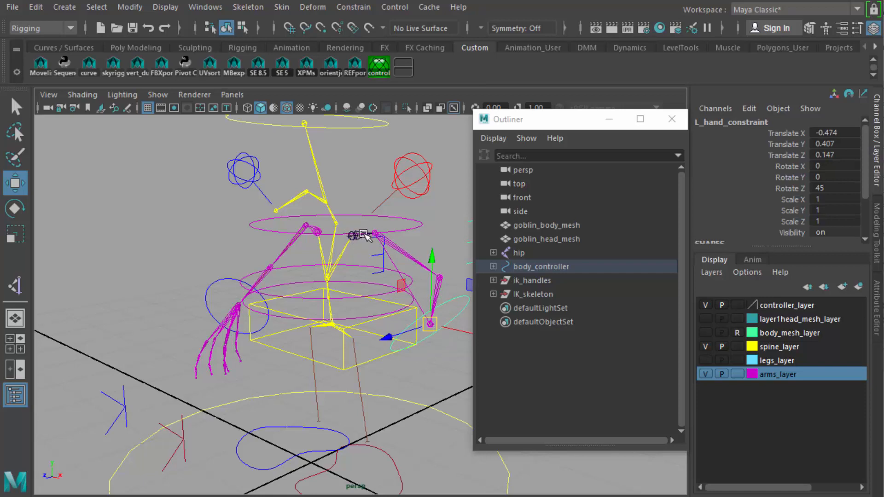
pyautogui.moveTo(430, 323)
pyautogui.mouseDown()
pyautogui.moveTo(345, 295)
pyautogui.moveTo(432, 319)
pyautogui.moveTo(432, 346)
pyautogui.moveTo(429, 339)
pyautogui.mouseUp()
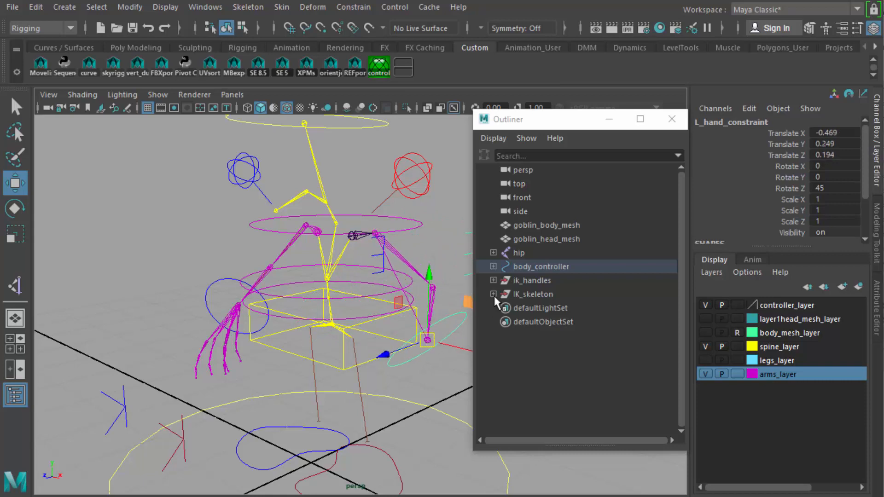
# Expand IK_skeleton, examine the parent constraint attributes of FK_joint_L_clavicle1 and clear the selection.
pyautogui.click(493, 294)
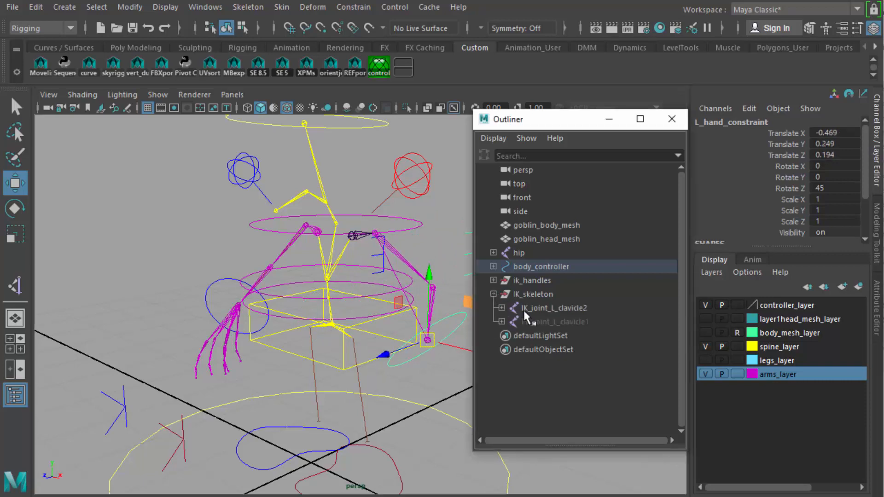
pyautogui.click(538, 321)
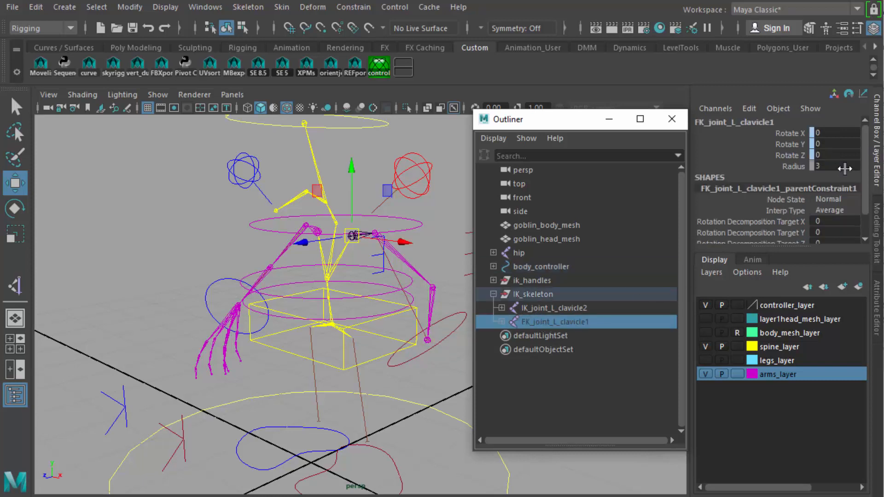
pyautogui.scroll(-2, 819, 200)
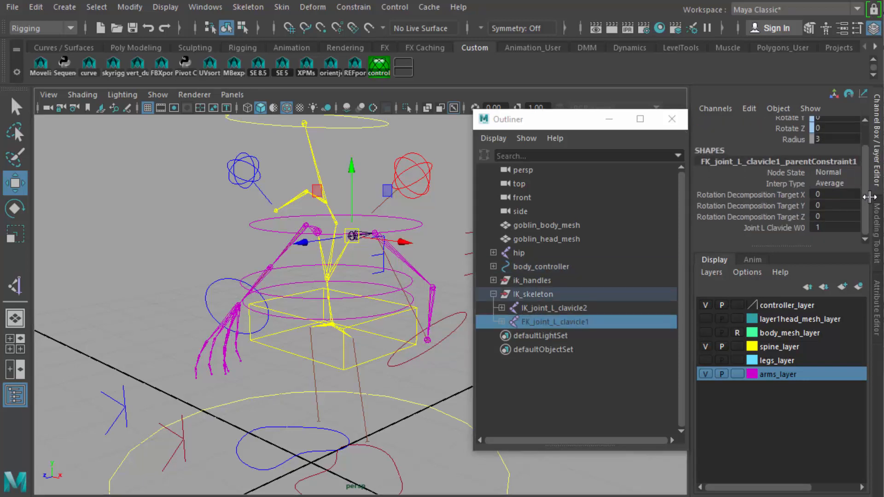
pyautogui.click(201, 219)
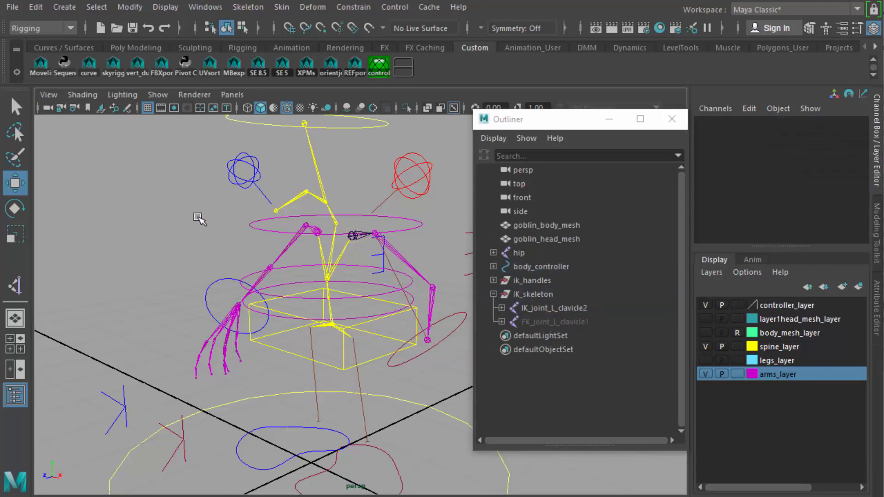